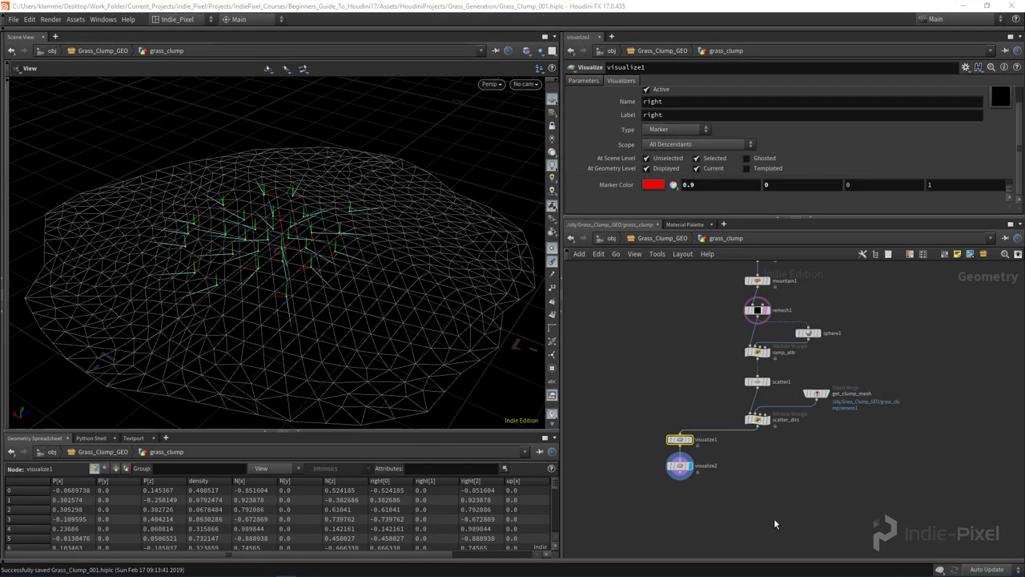
Add a Null node below scatter_dirs and connect the scatter_dirs output to it.
{"action": "scroll", "coordinate": [717, 464], "scroll_direction": "up", "scroll_amount": 3}
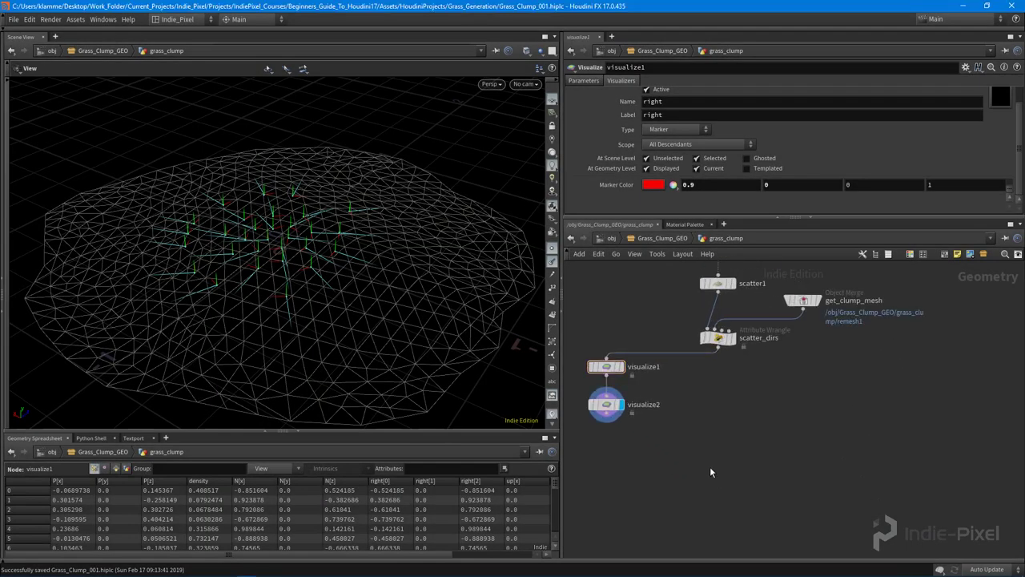
{"action": "key", "text": "Tab"}
{"action": "mouse_move", "coordinate": [711, 466]}
{"action": "type", "text": "null"}
{"action": "key", "text": "Return"}
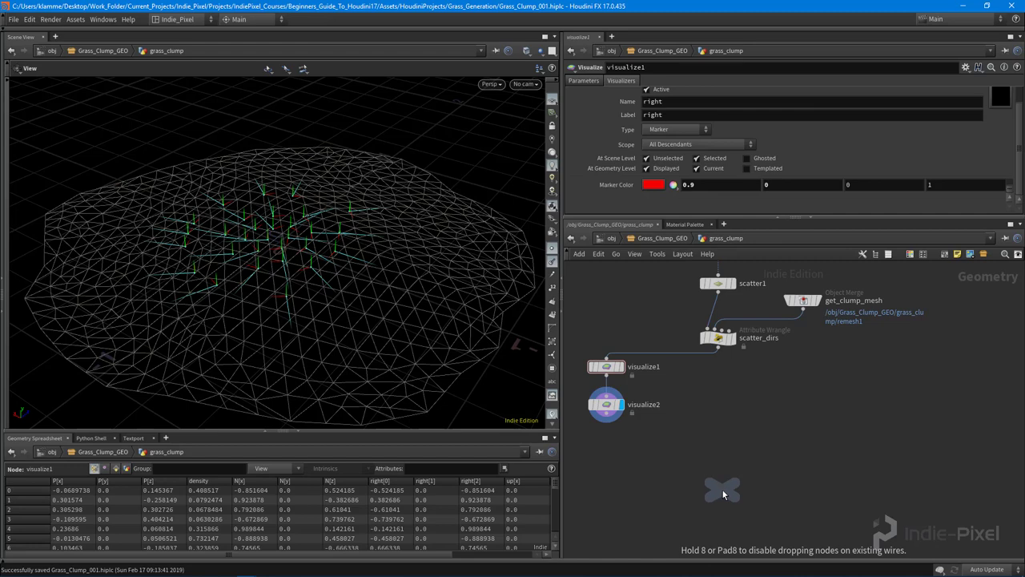
{"action": "left_click", "coordinate": [722, 494]}
{"action": "left_click", "coordinate": [718, 347]}
{"action": "left_click", "coordinate": [718, 479]}
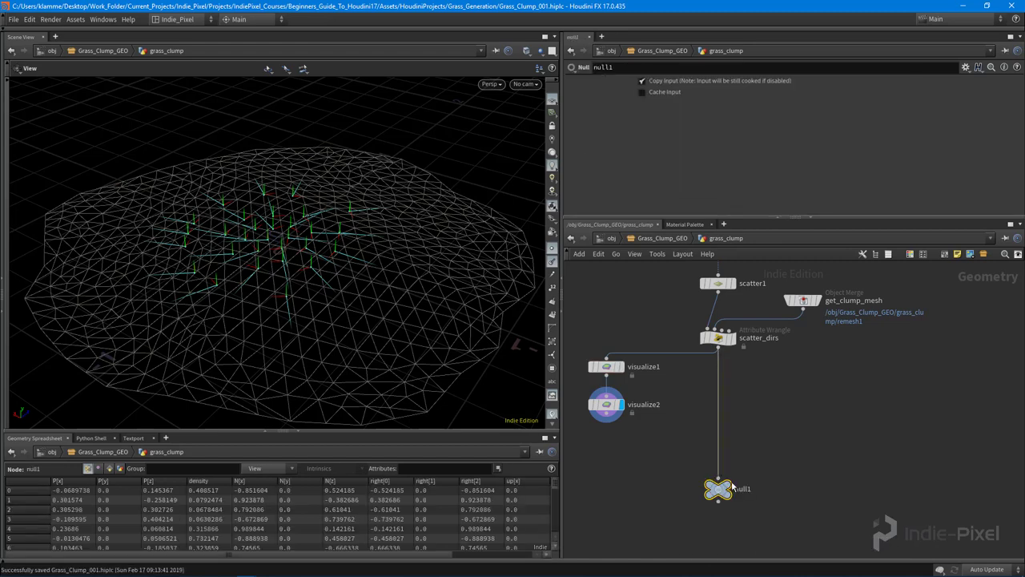
Rename the Null node OUT_SCATTER_PNTS and make it the displayed node.
{"action": "double_click", "coordinate": [741, 489]}
{"action": "type", "text": "o"}
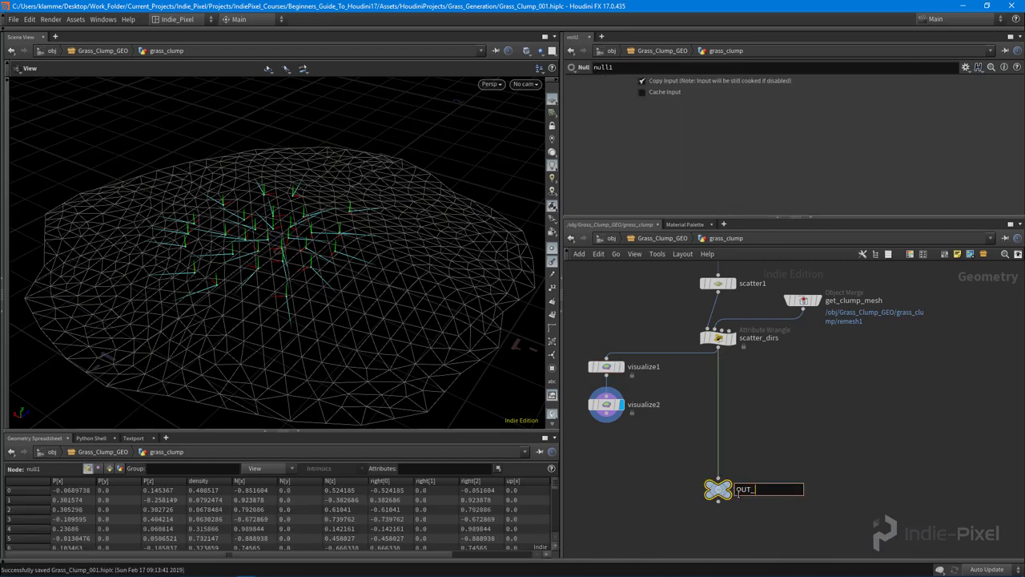
{"action": "type", "text": "UT_SCATTER_PNTS"}
{"action": "key", "text": "Return"}
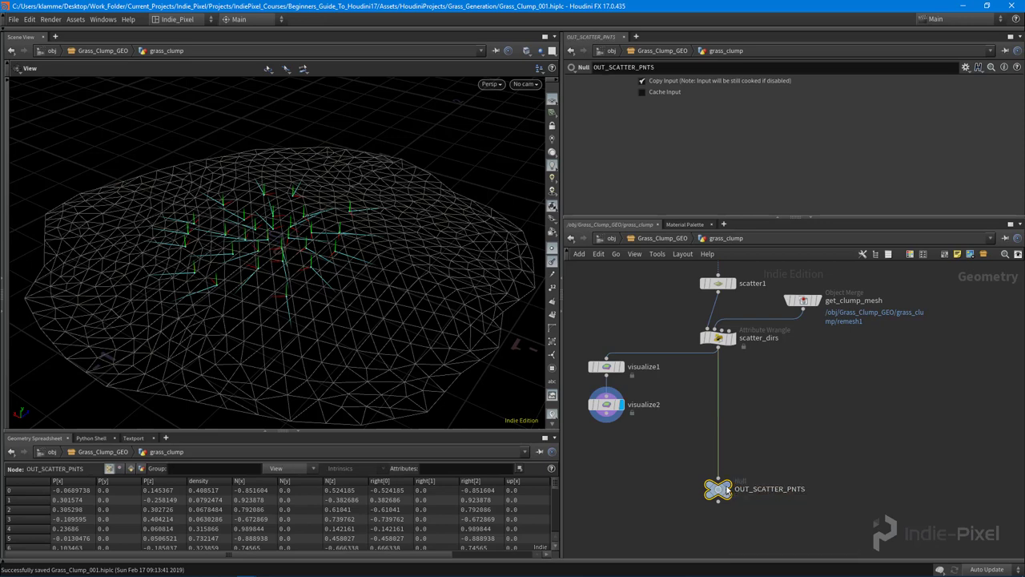
{"action": "left_click", "coordinate": [727, 490]}
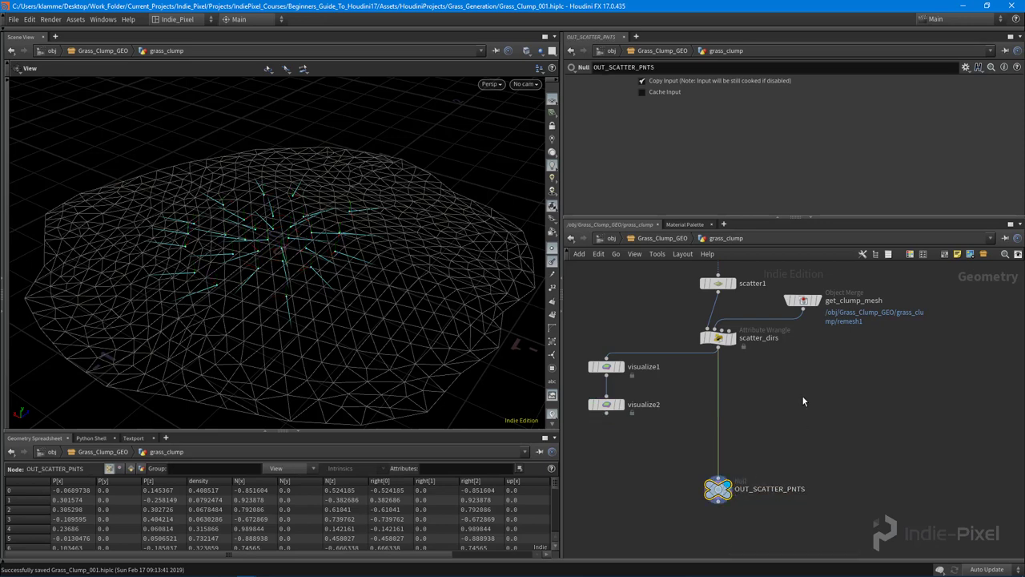
Turn off the template display of the remesh1 node so its wireframe is hidden.
{"action": "middle_click_drag", "start_coordinate": [803, 401], "coordinate": [798, 516]}
{"action": "left_click", "coordinate": [725, 297]}
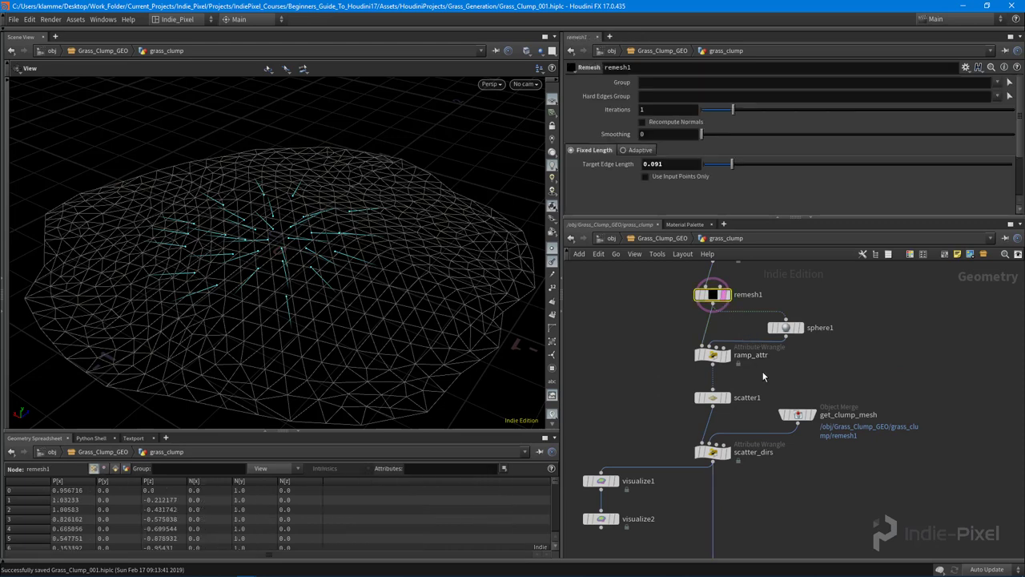
{"action": "left_click", "coordinate": [724, 295]}
{"action": "middle_click_drag", "start_coordinate": [954, 448], "coordinate": [938, 465]}
{"action": "left_click_drag", "start_coordinate": [275, 286], "coordinate": [332, 286]}
Wrap all the nodes of the scatter network, from circle1 to OUT_SCATTER_PNTS, in a network box.
{"action": "scroll", "coordinate": [843, 378], "scroll_direction": "down", "scroll_amount": 6}
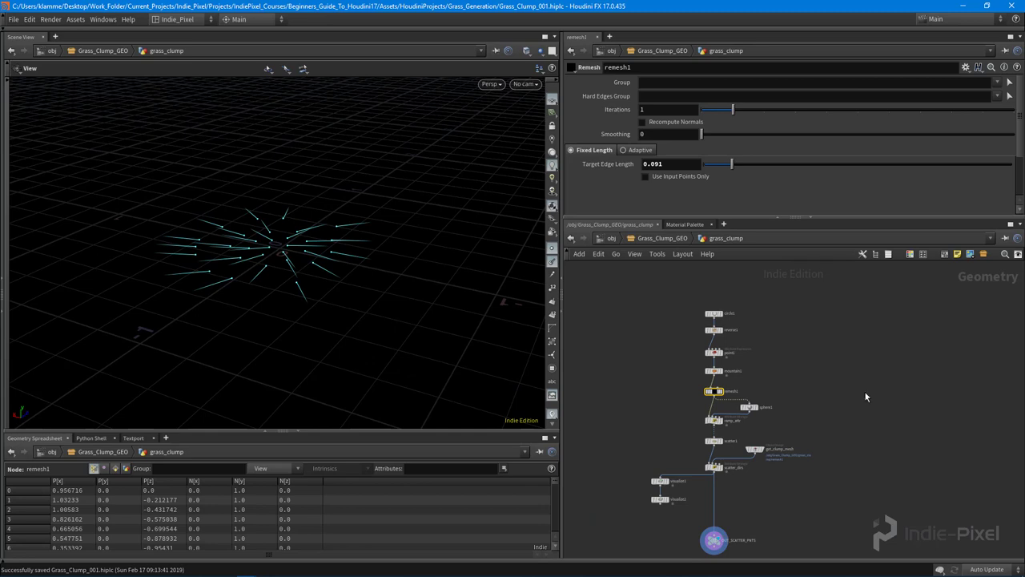
{"action": "left_click_drag", "start_coordinate": [677, 304], "coordinate": [833, 557]}
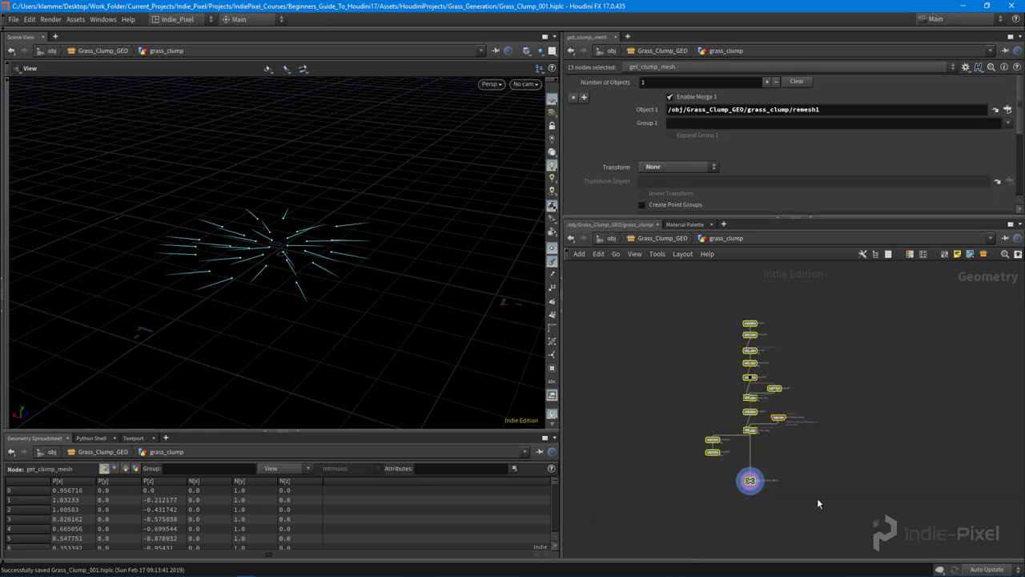
{"action": "key", "text": "shift+o"}
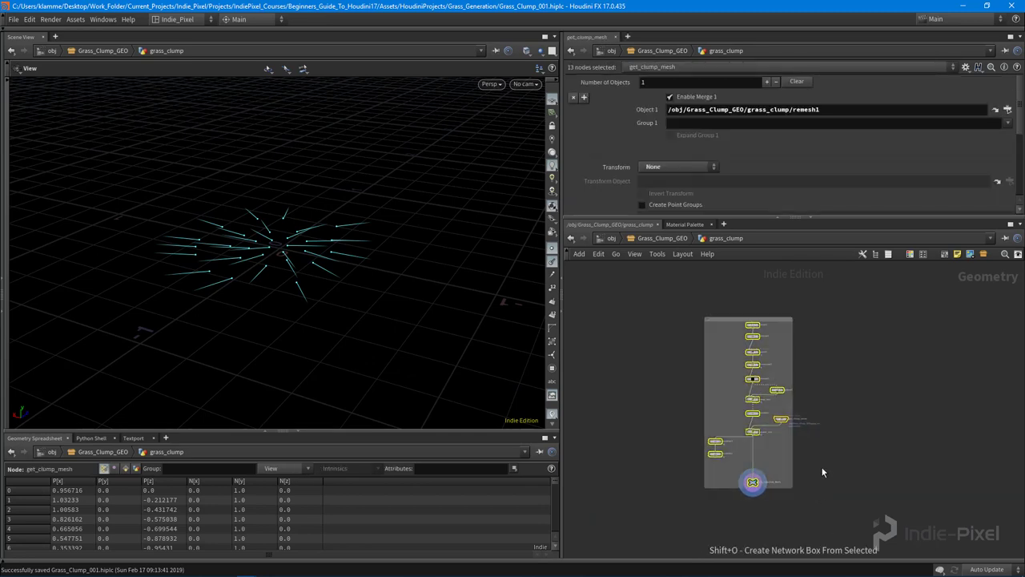
{"action": "left_click", "coordinate": [717, 303]}
{"action": "scroll", "coordinate": [719, 312], "scroll_direction": "up", "scroll_amount": 3}
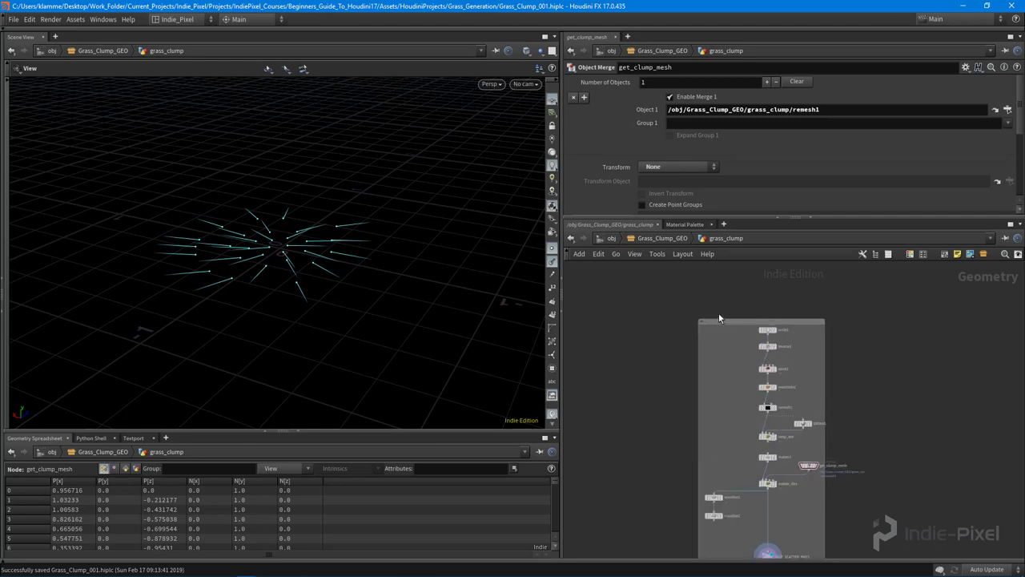
Collapse the network box around the scatter nodes and expand it again.
{"action": "left_click", "coordinate": [694, 323]}
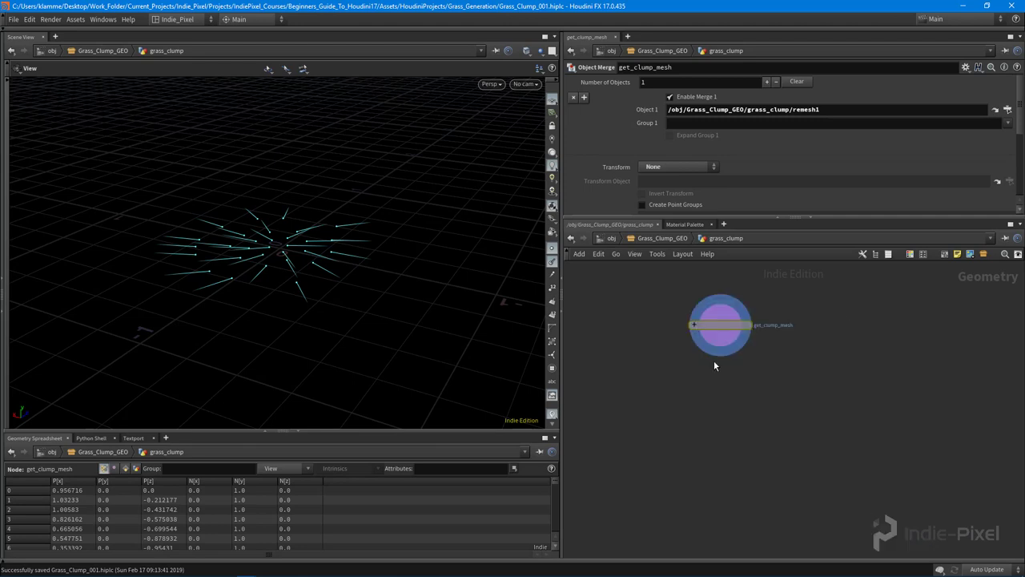
{"action": "left_click_drag", "start_coordinate": [727, 327], "coordinate": [752, 346]}
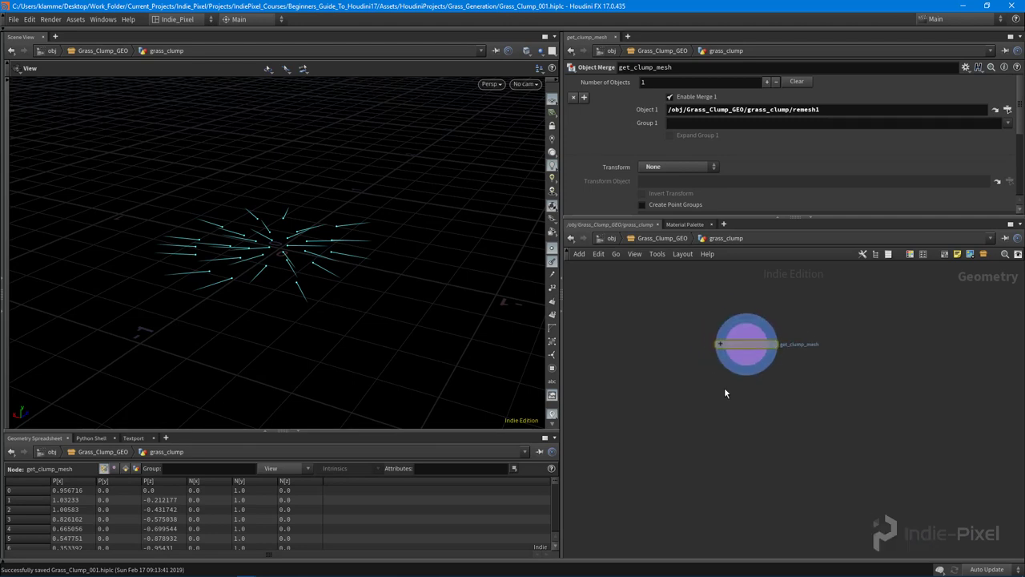
{"action": "left_click", "coordinate": [720, 343]}
{"action": "key", "text": "h"}
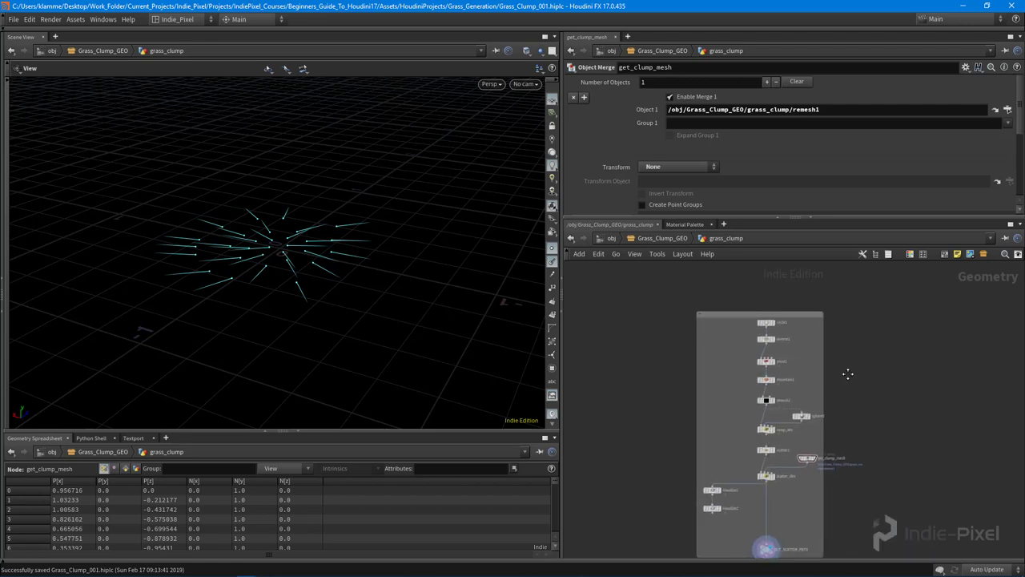
{"action": "scroll", "coordinate": [922, 409], "scroll_direction": "down", "scroll_amount": 5}
{"action": "left_click_drag", "start_coordinate": [860, 415], "coordinate": [798, 363]}
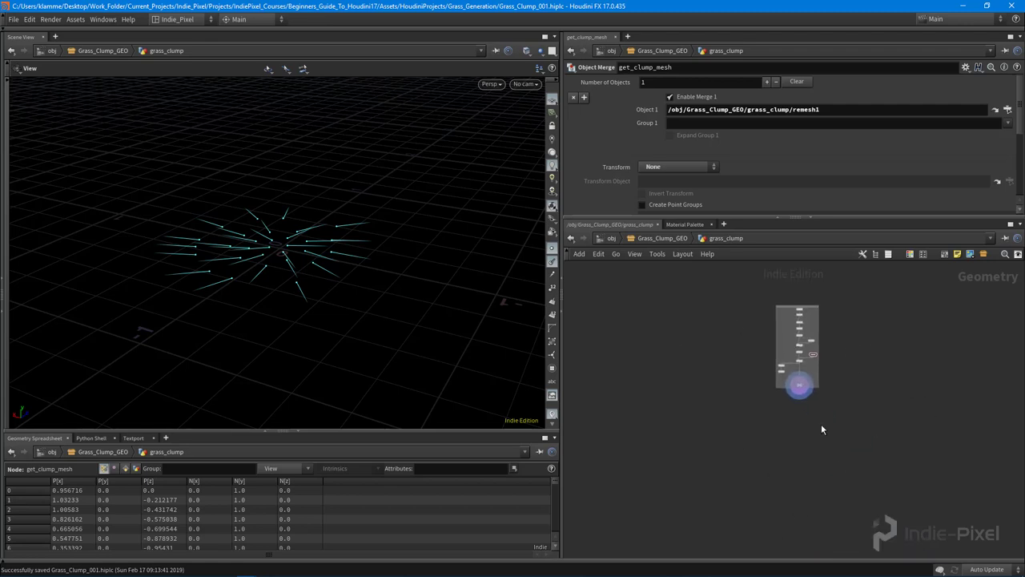
{"action": "middle_click_drag", "start_coordinate": [860, 340], "coordinate": [850, 394]}
{"action": "scroll", "coordinate": [788, 355], "scroll_direction": "up", "scroll_amount": 8}
{"action": "middle_click_drag", "start_coordinate": [755, 368], "coordinate": [761, 336]}
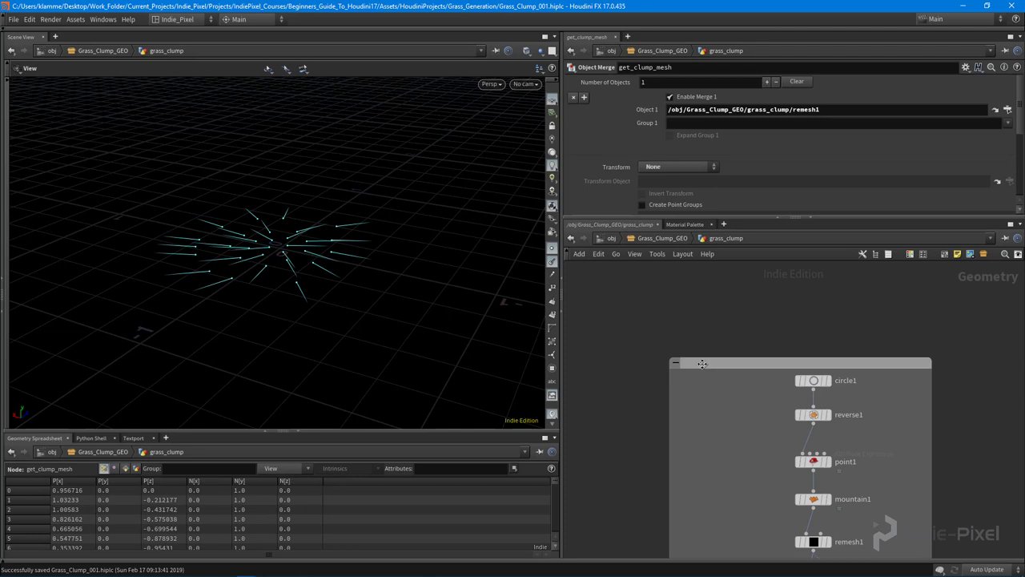
{"action": "double_click", "coordinate": [702, 366]}
{"action": "scroll", "coordinate": [763, 397], "scroll_direction": "down", "scroll_amount": 5}
{"action": "middle_click_drag", "start_coordinate": [764, 396], "coordinate": [736, 326]}
{"action": "mouse_move", "coordinate": [656, 288]}
{"action": "left_mouse_down"}
{"action": "mouse_move", "coordinate": [823, 520]}
{"action": "mouse_move", "coordinate": [657, 282]}
{"action": "mouse_move", "coordinate": [673, 297]}
{"action": "left_mouse_up"}
{"action": "left_click", "coordinate": [828, 512]}
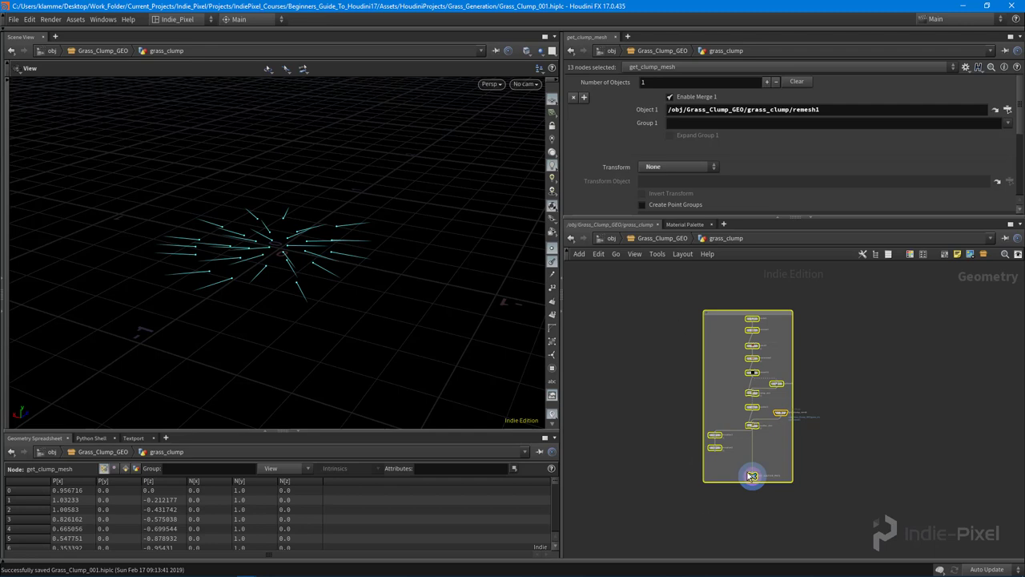
Title the network box "Scatter Pnts" and collapse it.
{"action": "scroll", "coordinate": [721, 297], "scroll_direction": "up", "scroll_amount": 6}
{"action": "double_click", "coordinate": [695, 348]}
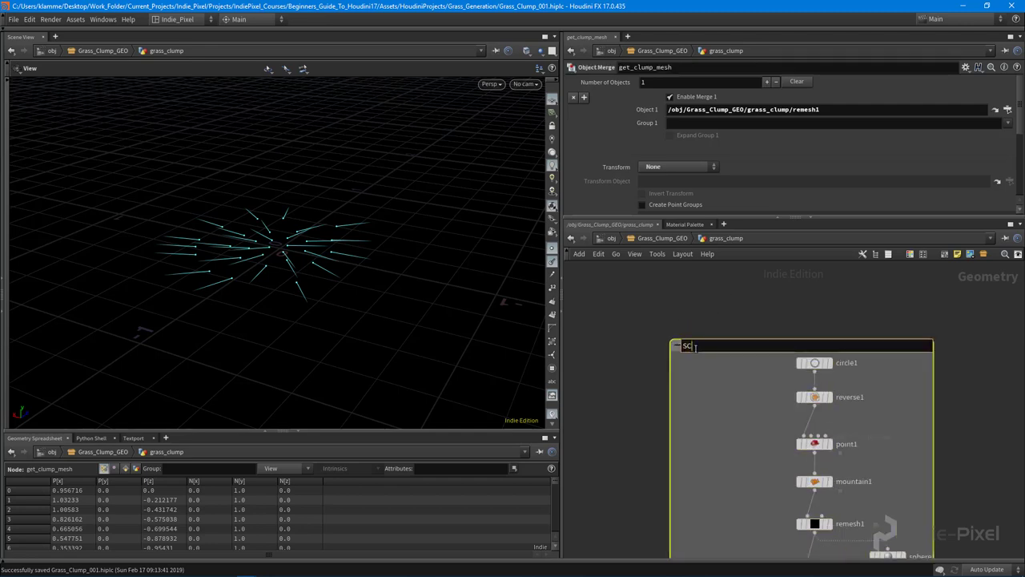
{"action": "type", "text": "SCatter Pnts"}
{"action": "left_click", "coordinate": [695, 347]}
{"action": "key", "text": "BackSpace"}
{"action": "type", "text": "c"}
{"action": "key", "text": "Return"}
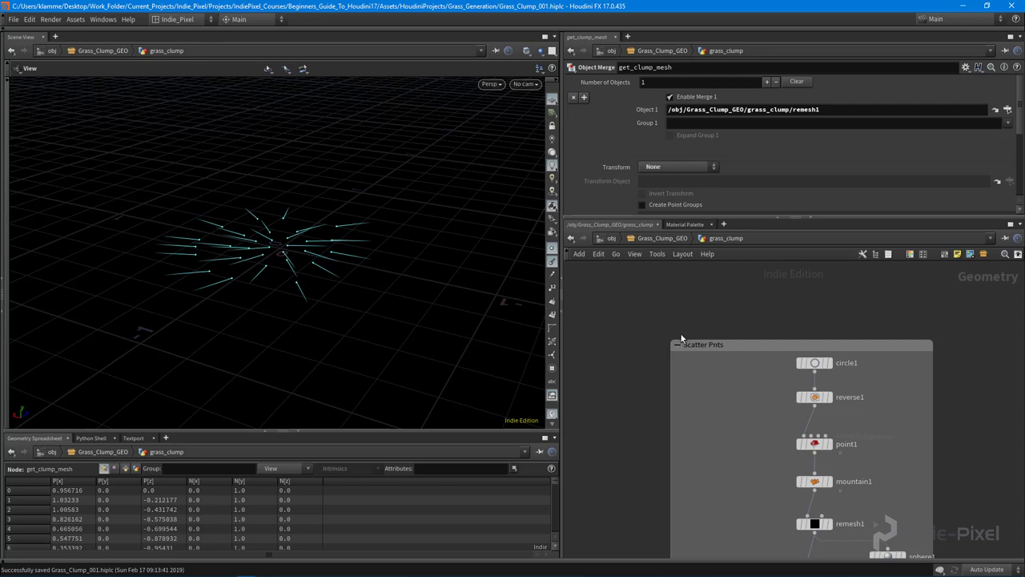
{"action": "left_click", "coordinate": [677, 345]}
{"action": "scroll", "coordinate": [801, 390], "scroll_direction": "down", "scroll_amount": 3}
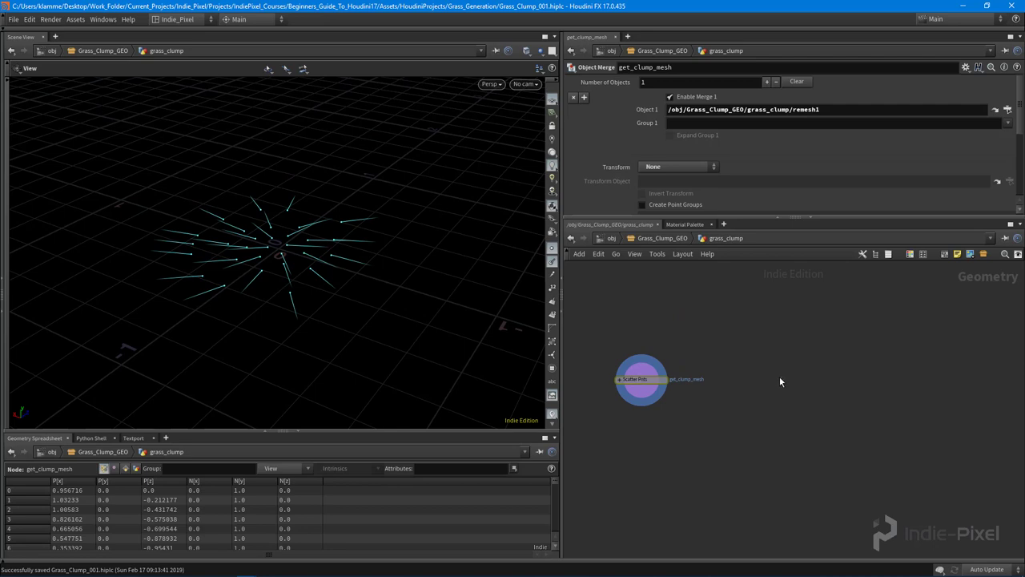
Add a Line node beside the collapsed Scatter Pnts box and rename it car_backbone.
{"action": "key", "text": "Tab"}
{"action": "type", "text": "line"}
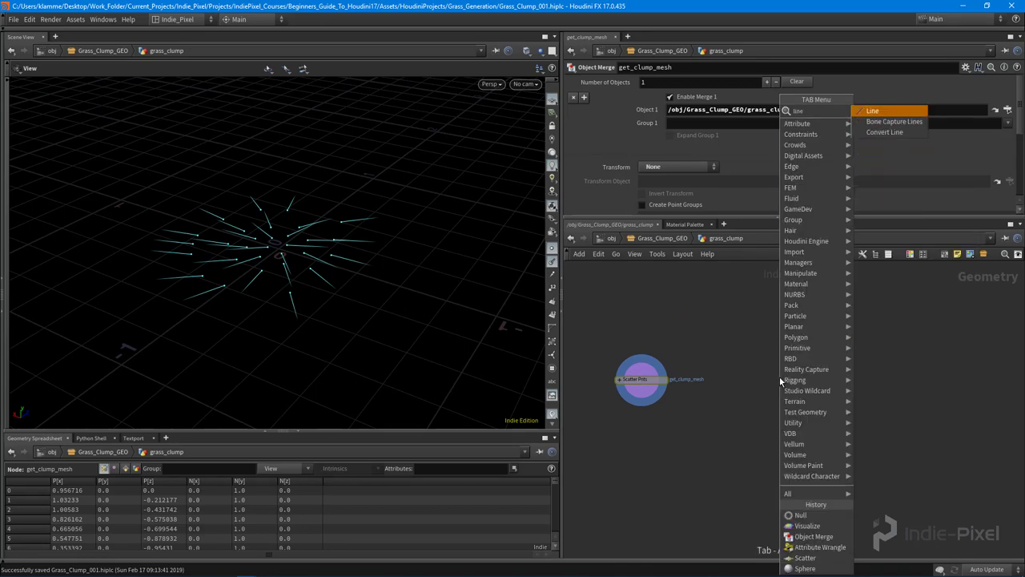
{"action": "key", "text": "Return"}
{"action": "left_click", "coordinate": [806, 377]}
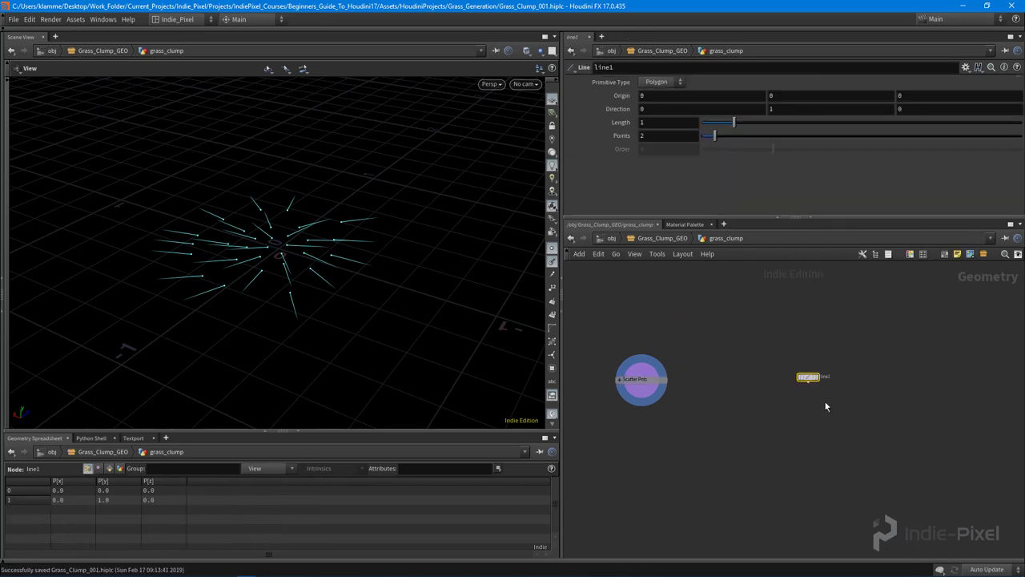
{"action": "double_click", "coordinate": [824, 376]}
{"action": "type", "text": "car"}
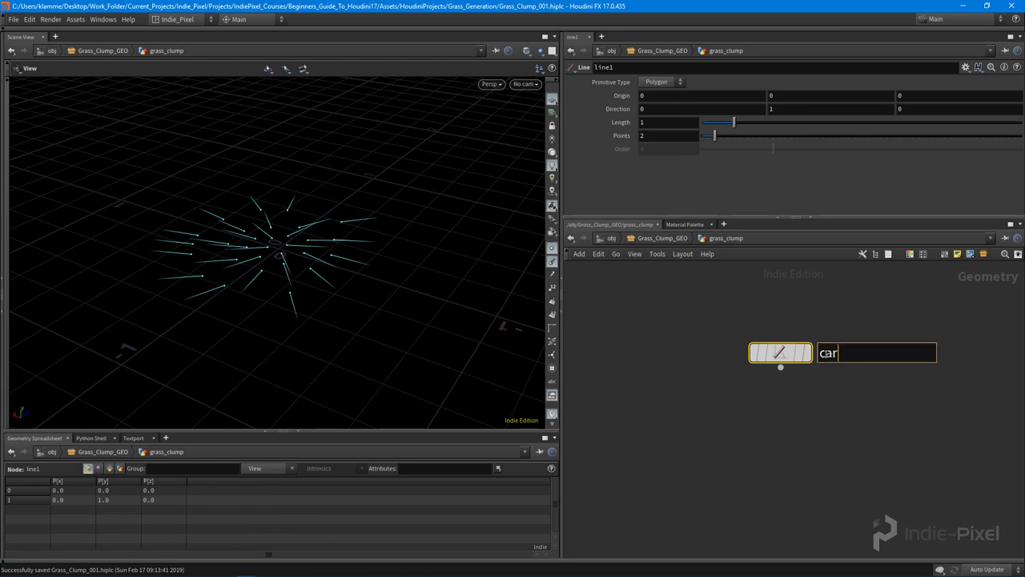
{"action": "type", "text": "_backbone"}
{"action": "key", "text": "Return"}
Add a second Line node next to car_backbone.
{"action": "middle_click_drag", "start_coordinate": [840, 391], "coordinate": [906, 386]}
{"action": "scroll", "coordinate": [770, 396], "scroll_direction": "down", "scroll_amount": 1}
{"action": "middle_click_drag", "start_coordinate": [708, 389], "coordinate": [739, 384]}
{"action": "left_click", "coordinate": [730, 371]}
{"action": "key", "text": "Tab"}
{"action": "key", "text": "Return"}
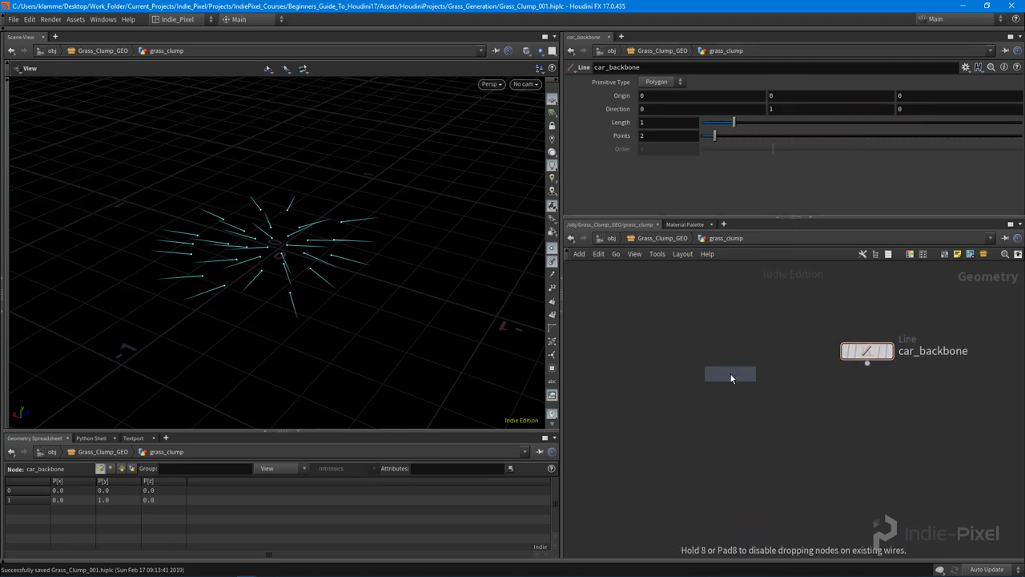
{"action": "left_click", "coordinate": [730, 374]}
Rename the second Line node card_cross_section and lay out the nodes in a tidy row.
{"action": "double_click", "coordinate": [743, 358]}
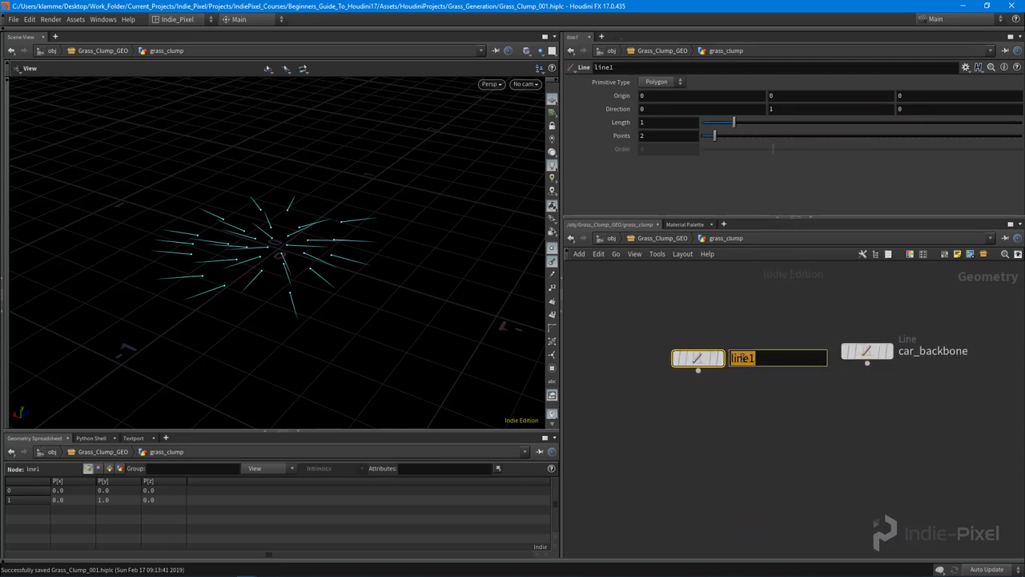
{"action": "type", "text": "card_cross_section"}
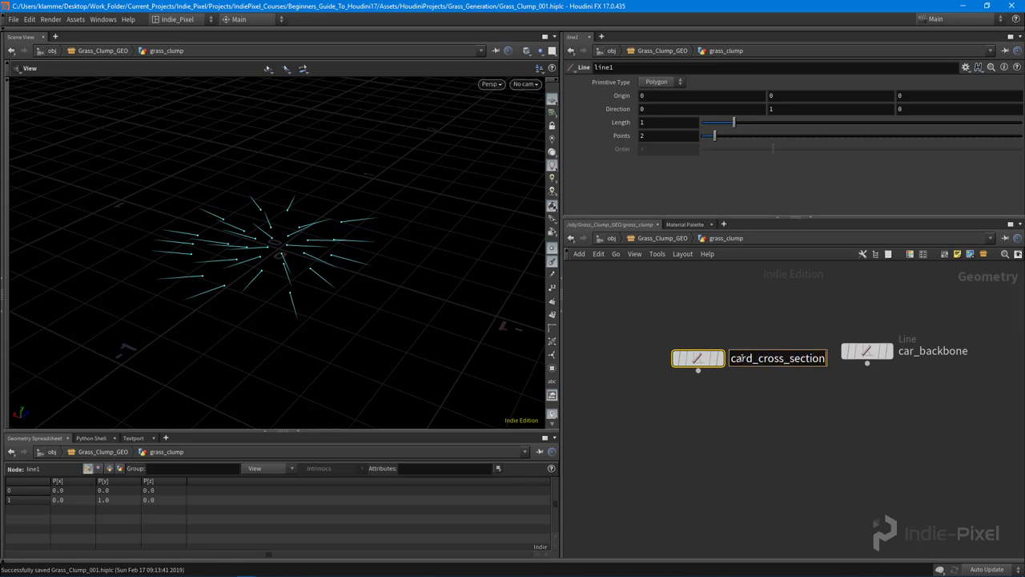
{"action": "key", "text": "Return"}
{"action": "key", "text": "l"}
Add a Sweep node below the two lines with card_cross_section as its first input.
{"action": "middle_click_drag", "start_coordinate": [817, 453], "coordinate": [834, 370]}
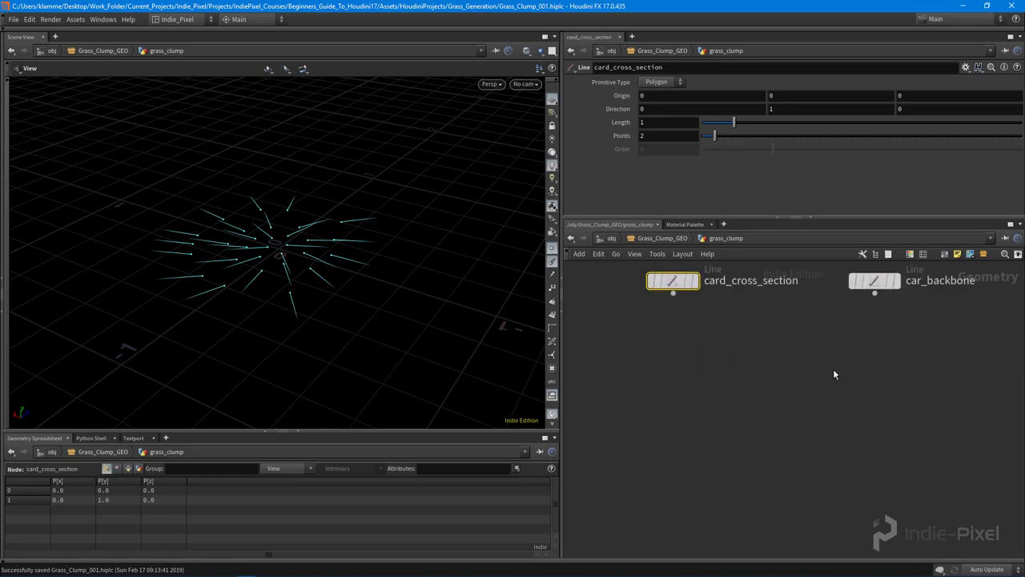
{"action": "key", "text": "Tab"}
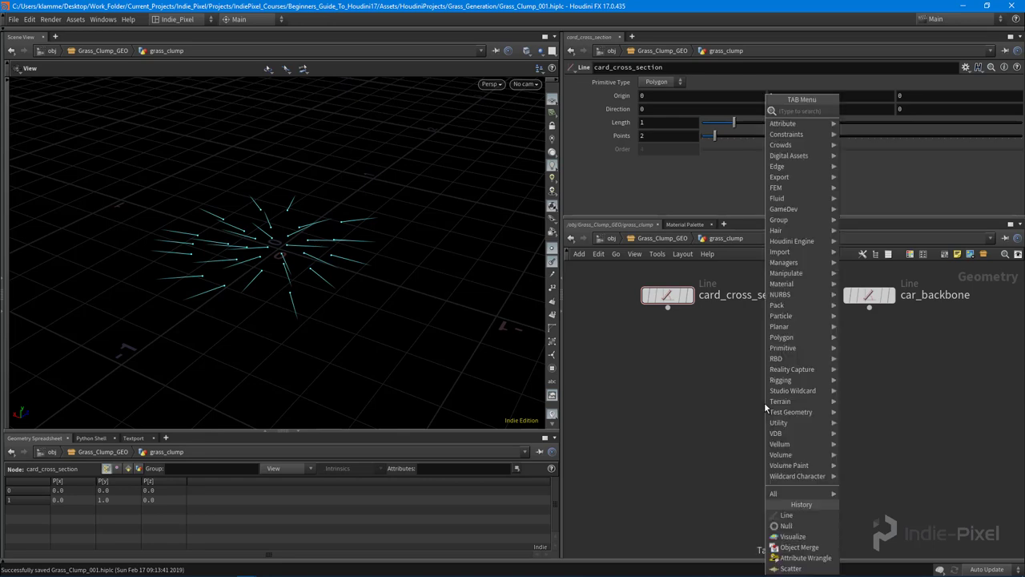
{"action": "type", "text": "sweep"}
{"action": "key", "text": "Return"}
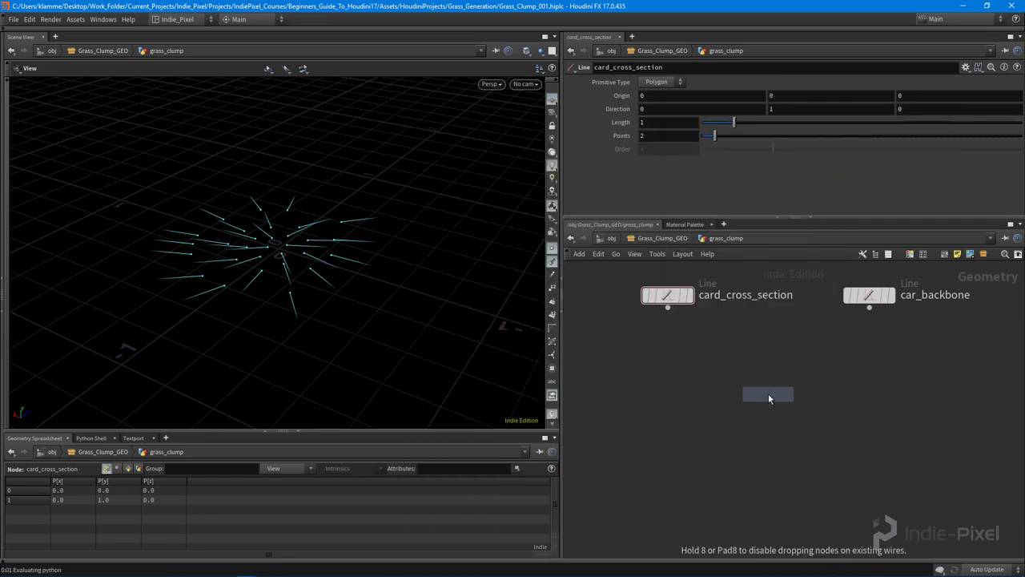
{"action": "left_click", "coordinate": [768, 395]}
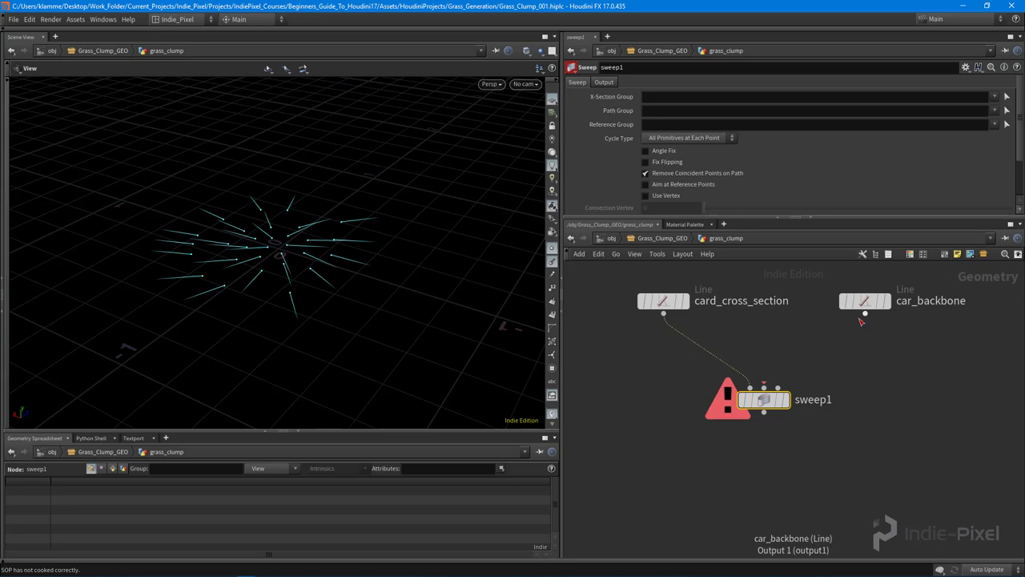
Connect car_backbone to the Sweep node's second input and display the Sweep in the viewport.
{"action": "left_click", "coordinate": [865, 313]}
{"action": "left_click", "coordinate": [765, 388]}
{"action": "left_click_drag", "start_coordinate": [766, 400], "coordinate": [775, 387]}
{"action": "left_click_drag", "start_coordinate": [304, 240], "coordinate": [326, 309], "text": "alt"}
Set the card_cross_section line's direction to 1, 0, 0 so it runs along the X axis.
{"action": "left_click", "coordinate": [663, 301]}
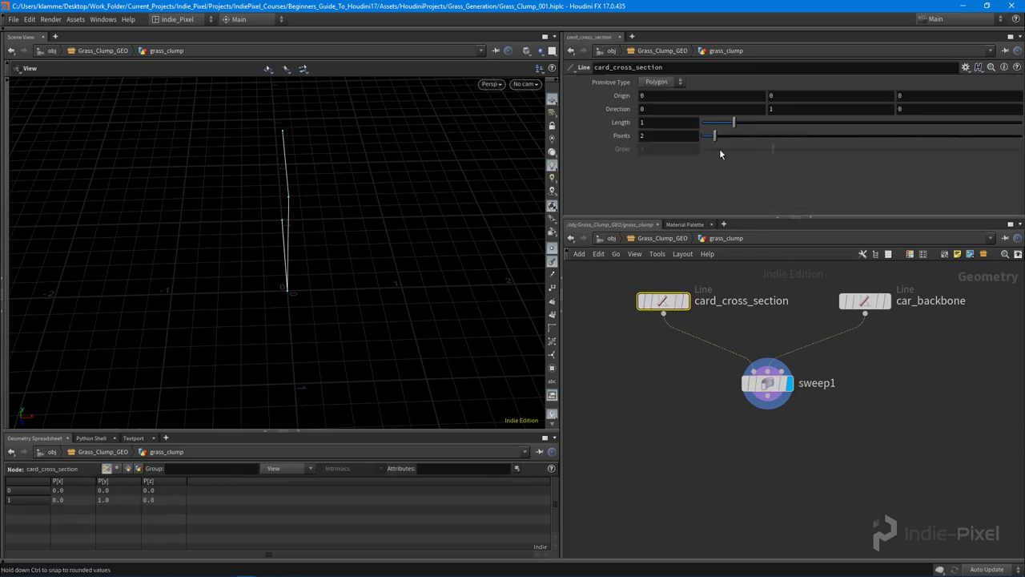
{"action": "left_click", "coordinate": [684, 109]}
{"action": "type", "text": "1"}
{"action": "left_click", "coordinate": [797, 110]}
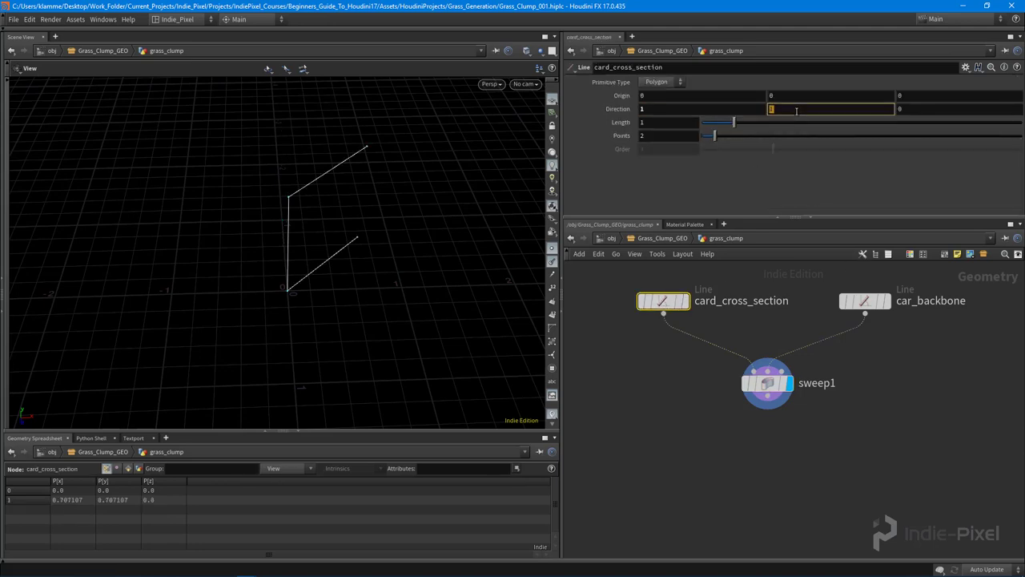
{"action": "type", "text": "0"}
{"action": "key", "text": "Return"}
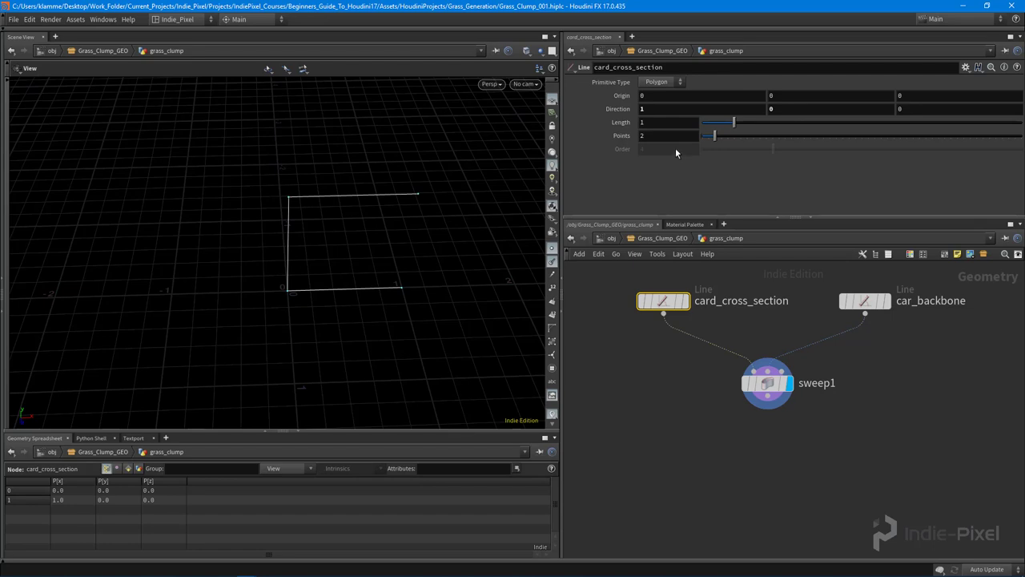
Copy the card_cross_section line's length and paste it as a relative reference into its origin X.
{"action": "left_click_drag", "start_coordinate": [335, 194], "coordinate": [338, 202]}
{"action": "left_click_drag", "start_coordinate": [422, 206], "coordinate": [368, 205]}
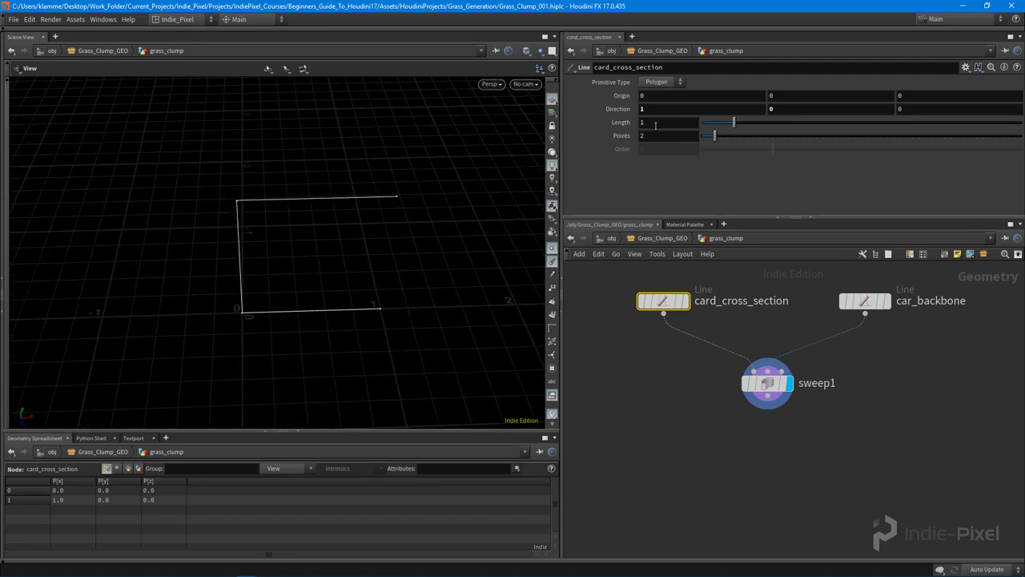
{"action": "right_click", "coordinate": [653, 123]}
{"action": "left_click", "coordinate": [684, 194]}
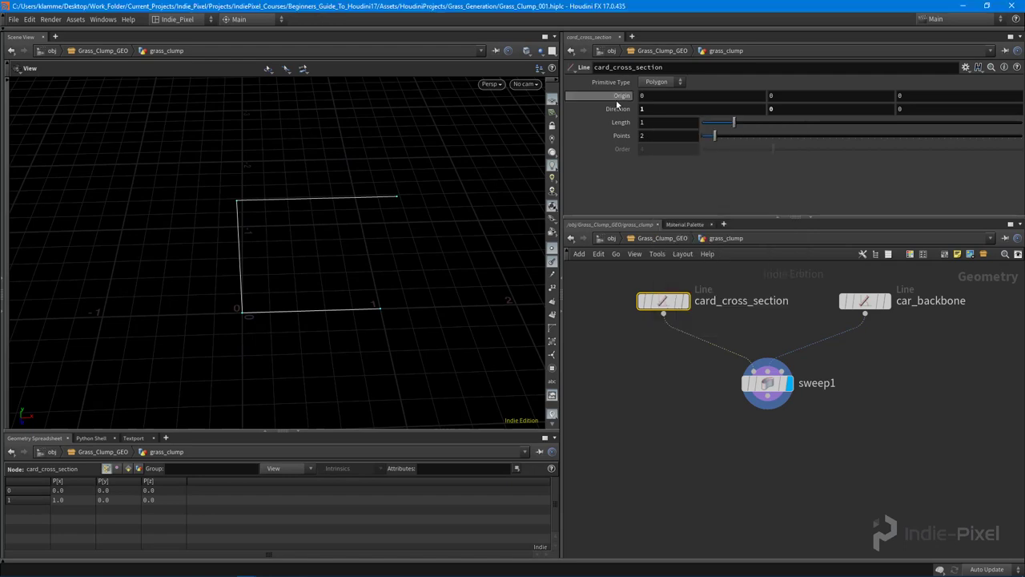
{"action": "right_click", "coordinate": [658, 95]}
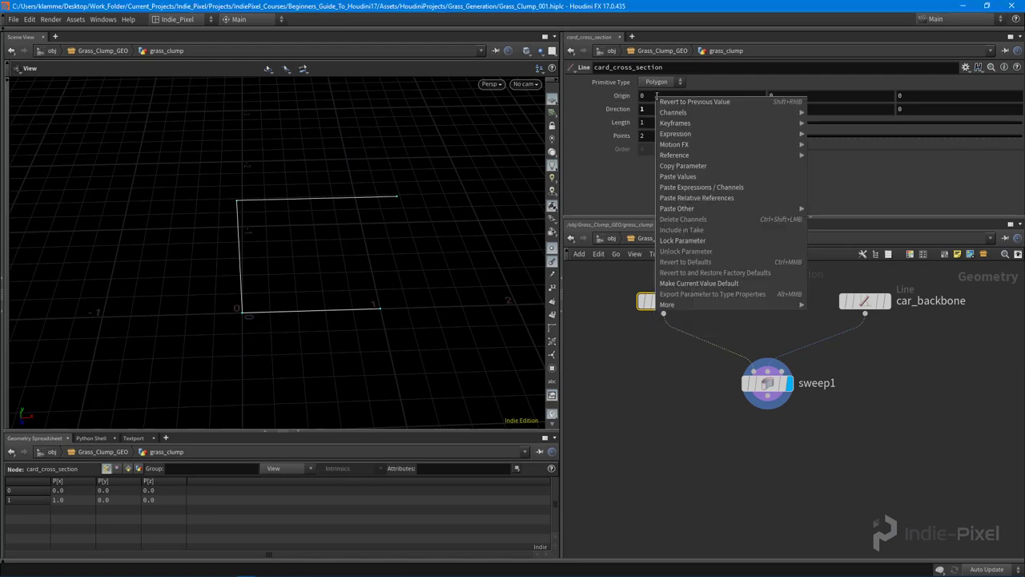
{"action": "left_click", "coordinate": [714, 200]}
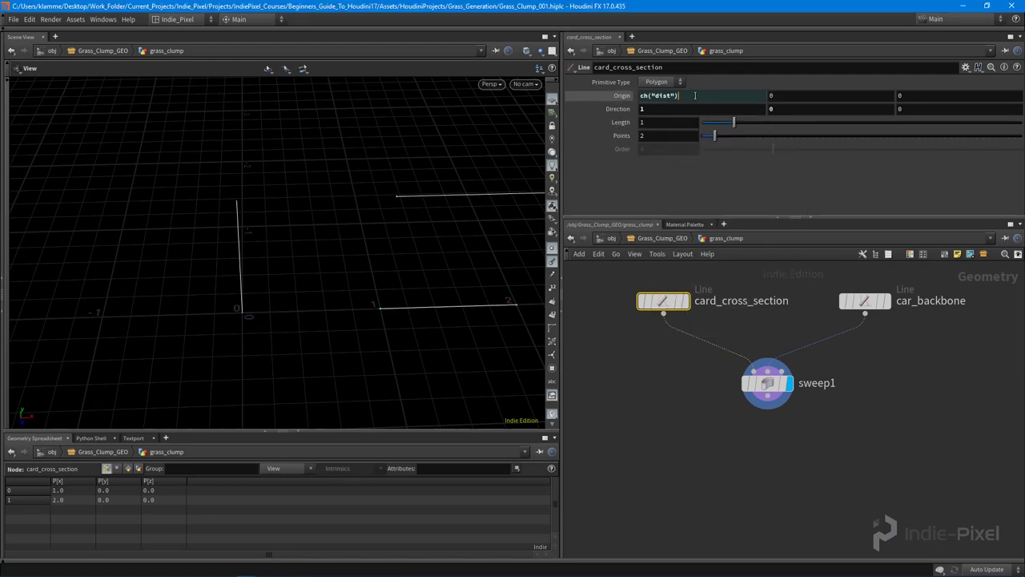
Multiply the origin X length reference by 0.5 so the expression reads ch("dist")*0.5.
{"action": "left_click", "coordinate": [695, 95]}
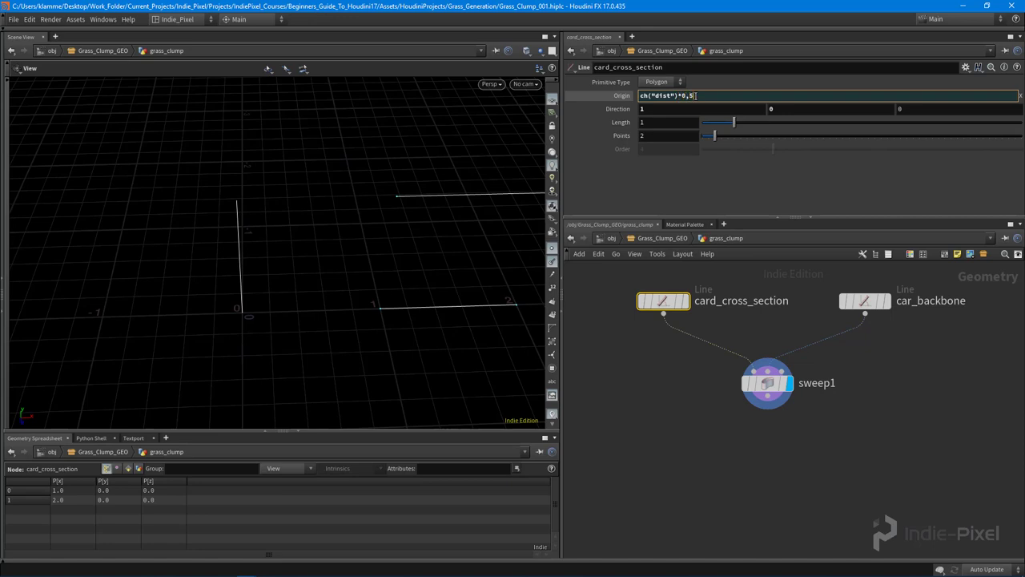
{"action": "type", "text": "*0.5"}
{"action": "key", "text": "Return"}
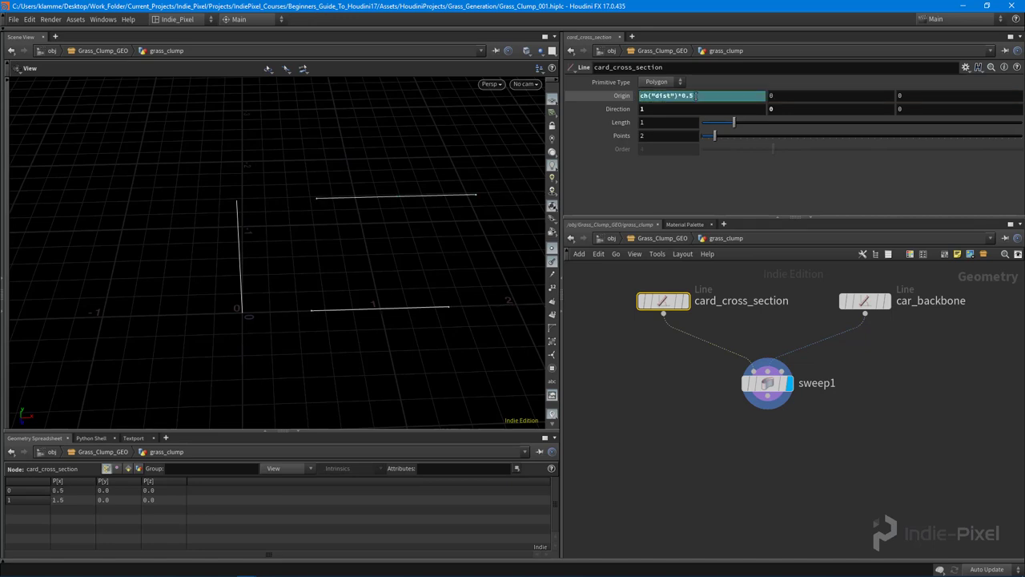
Negate the origin X expression to -ch("dist")*0.5 so the cross-section line is centred on the backbone.
{"action": "left_click", "coordinate": [695, 95]}
{"action": "key", "text": "Home"}
{"action": "type", "text": "0-"}
{"action": "key", "text": "Delete"}
{"action": "key", "text": "Delete"}
{"action": "type", "text": "ch"}
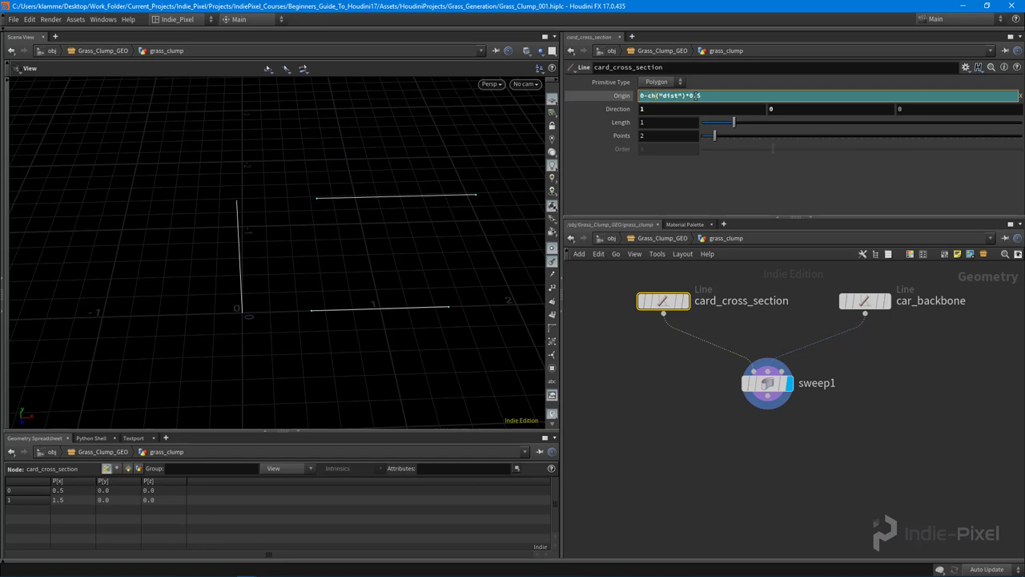
{"action": "key", "text": "Home"}
{"action": "key", "text": "Delete"}
{"action": "key", "text": "Return"}
Set the card_cross_section line's length to 0.3 and check its centring on the backbone.
{"action": "left_click_drag", "start_coordinate": [252, 294], "coordinate": [382, 233]}
{"action": "left_click_drag", "start_coordinate": [728, 126], "coordinate": [622, 129]}
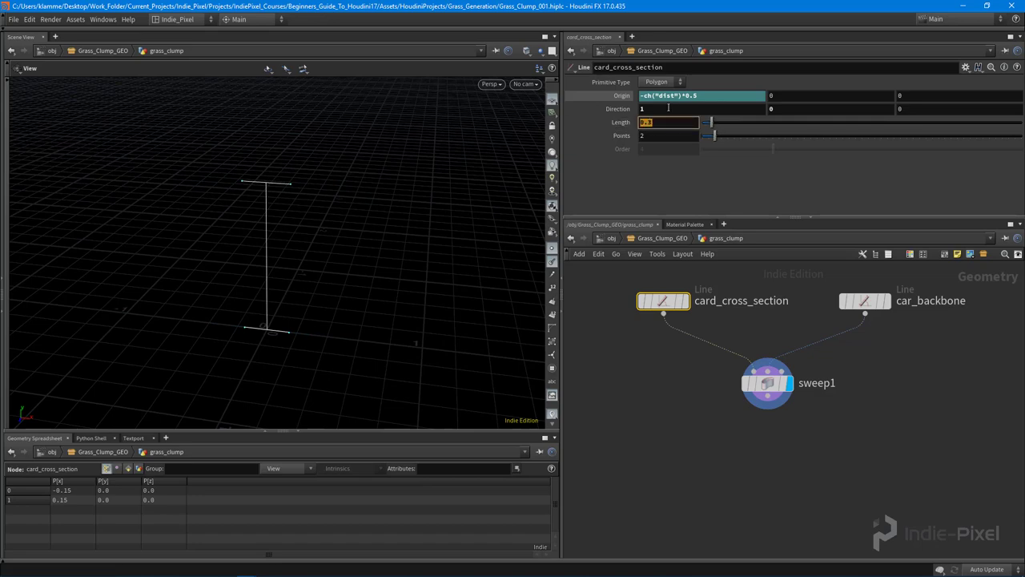
{"action": "left_click_drag", "start_coordinate": [698, 96], "coordinate": [644, 104]}
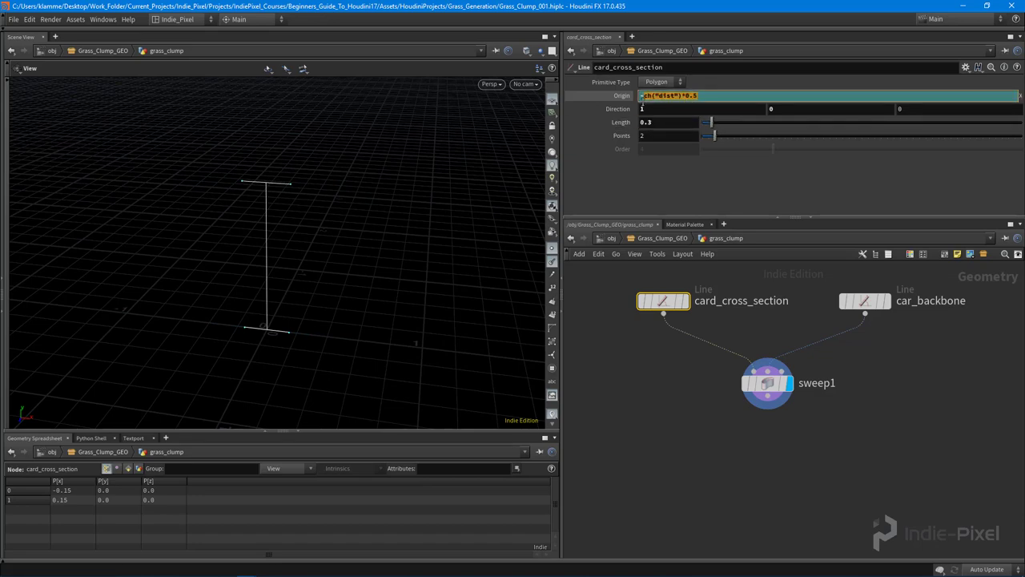
{"action": "left_click_drag", "start_coordinate": [255, 201], "coordinate": [312, 194]}
{"action": "left_click_drag", "start_coordinate": [210, 188], "coordinate": [251, 233]}
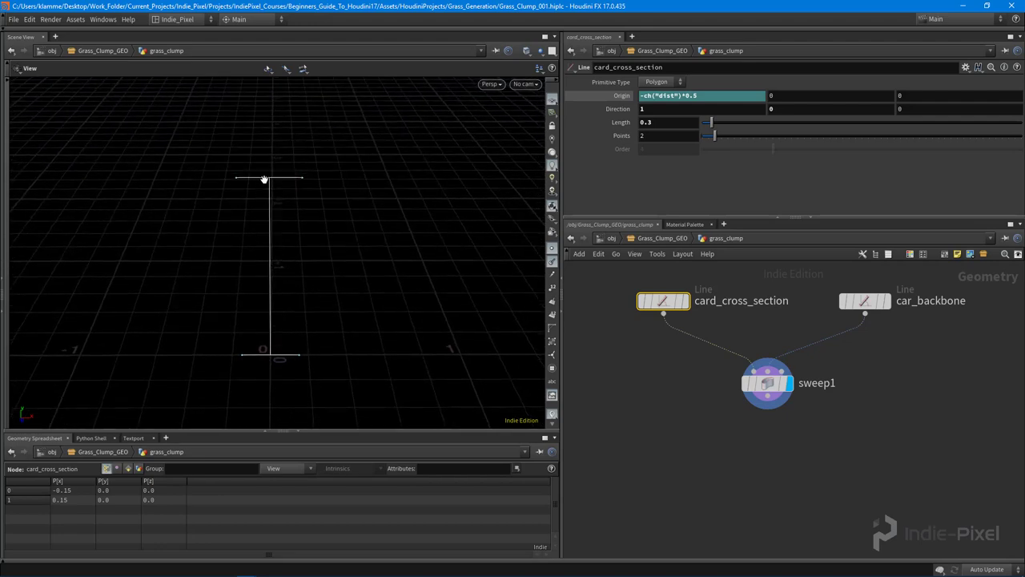
{"action": "left_click_drag", "start_coordinate": [289, 283], "coordinate": [278, 237]}
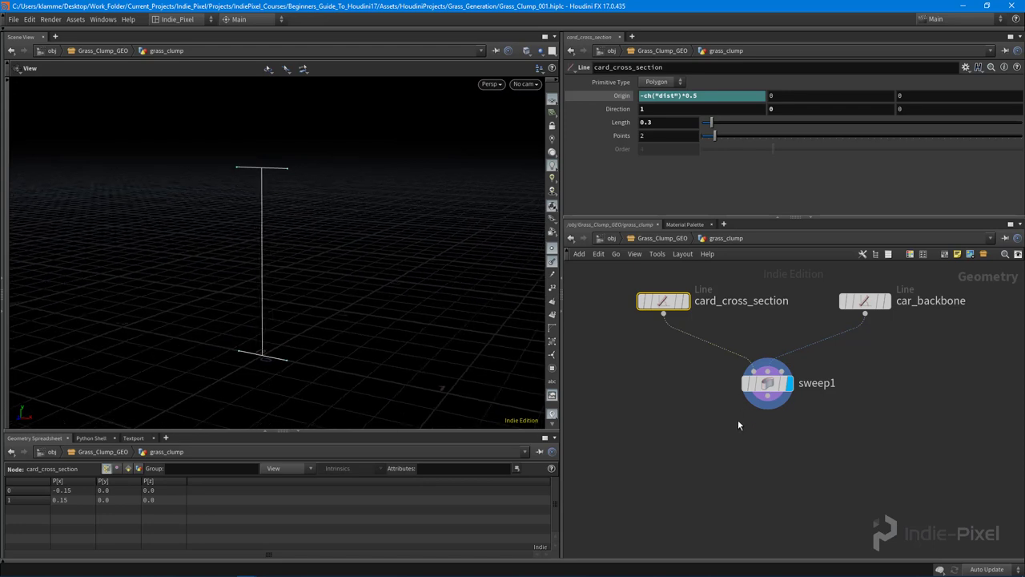
Set the Sweep node's skin output to Skin with Auto Closure to surface the grass card.
{"action": "left_click", "coordinate": [767, 383]}
{"action": "left_click_drag", "start_coordinate": [336, 280], "coordinate": [382, 249]}
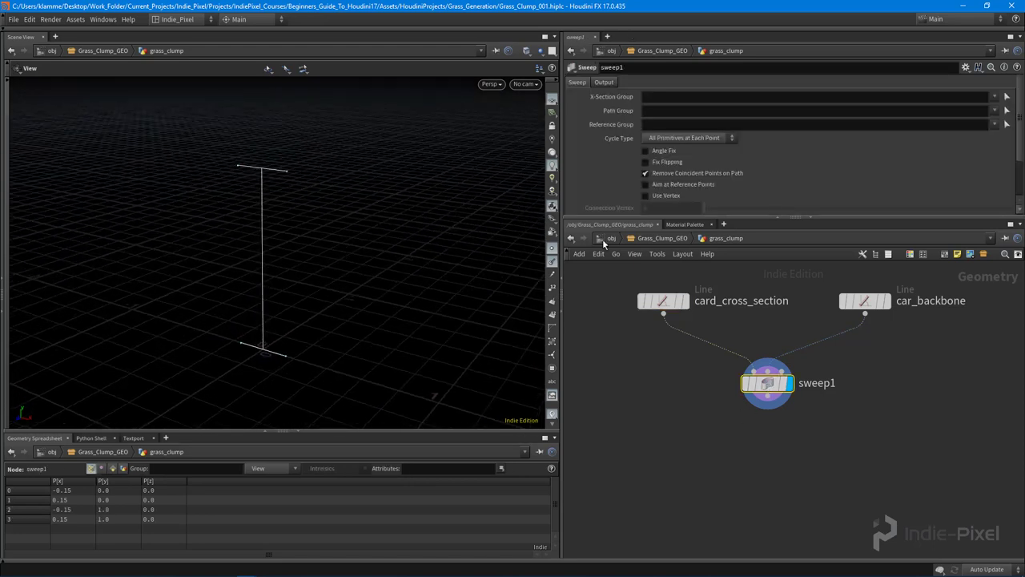
{"action": "left_click", "coordinate": [604, 82]}
{"action": "left_click", "coordinate": [679, 135]}
{"action": "left_click", "coordinate": [683, 167]}
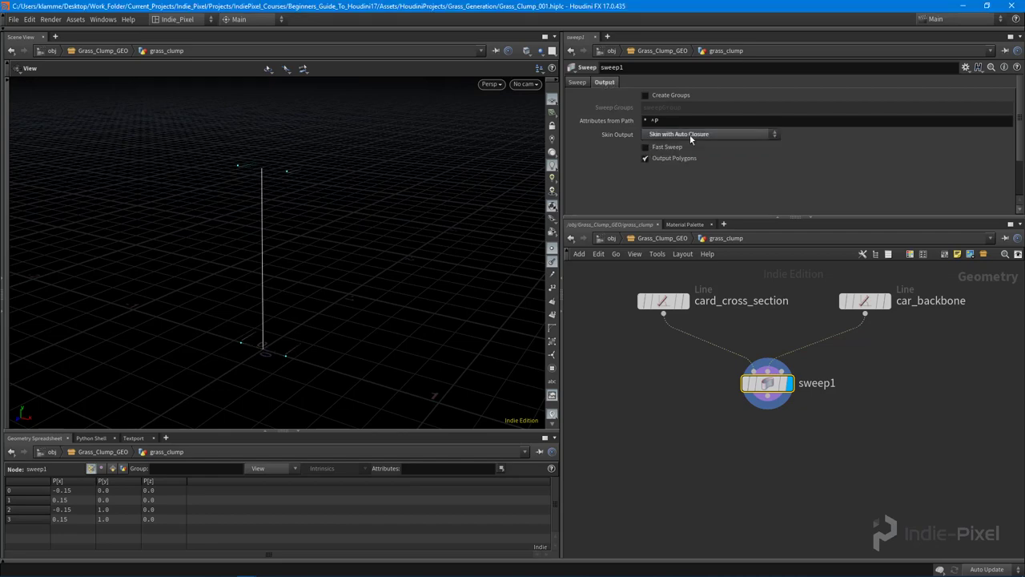
{"action": "left_click", "coordinate": [690, 135]}
{"action": "left_click", "coordinate": [689, 164]}
{"action": "left_click_drag", "start_coordinate": [297, 264], "coordinate": [273, 245], "text": "alt"}
Set the car_backbone line's points to 8 to divide the card along its height.
{"action": "middle_click_drag", "start_coordinate": [877, 345], "coordinate": [857, 412]}
{"action": "left_click", "coordinate": [866, 321]}
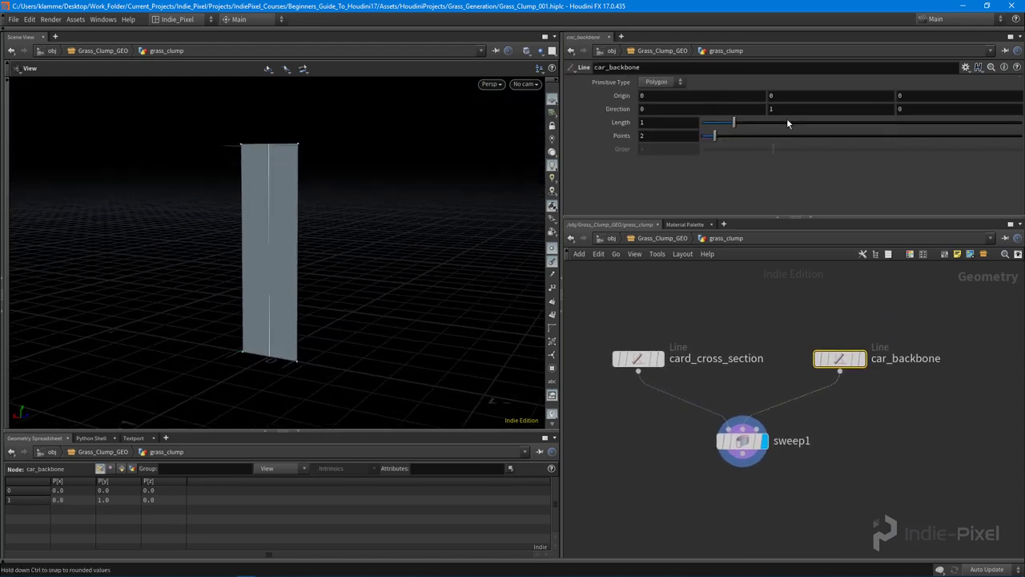
{"action": "left_click_drag", "start_coordinate": [713, 139], "coordinate": [752, 141]}
{"action": "left_click_drag", "start_coordinate": [304, 254], "coordinate": [303, 284], "text": "alt"}
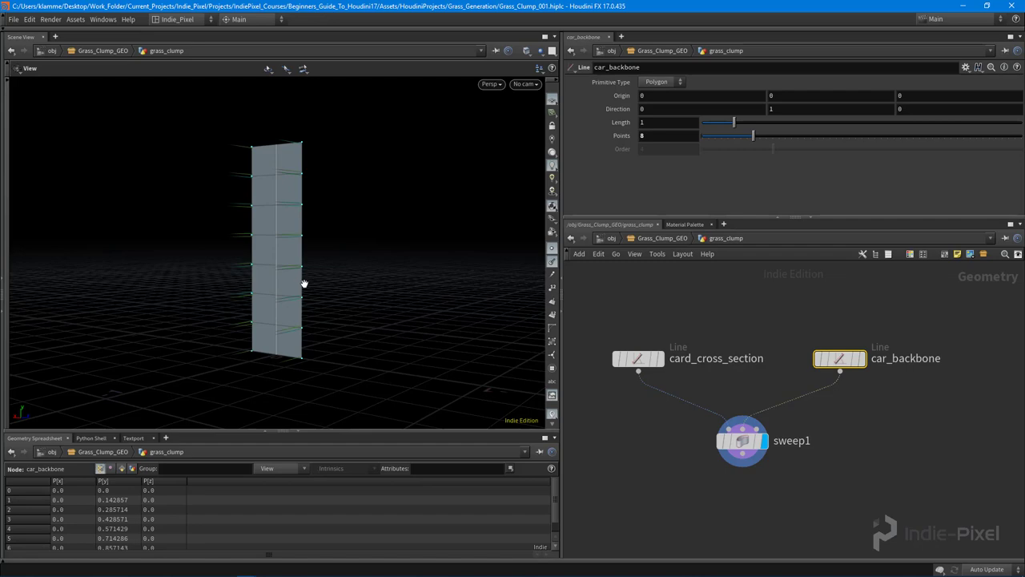
{"action": "left_click_drag", "start_coordinate": [332, 305], "coordinate": [272, 346]}
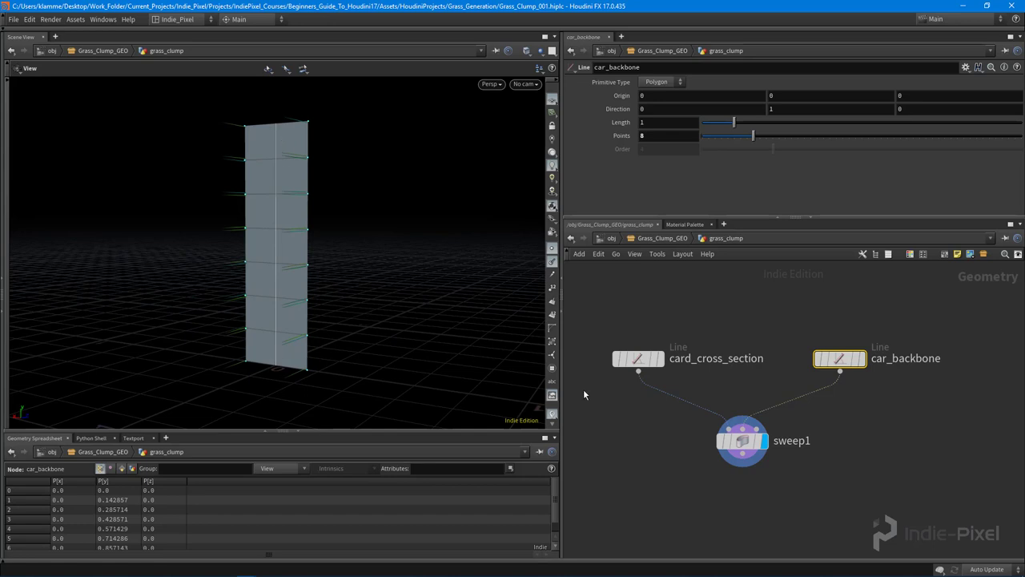
Move the Sweep node lower to leave room beneath the two Line nodes.
{"action": "middle_click_drag", "start_coordinate": [650, 445], "coordinate": [651, 370]}
{"action": "scroll", "coordinate": [677, 371], "scroll_direction": "down", "scroll_amount": 1}
{"action": "left_click_drag", "start_coordinate": [732, 366], "coordinate": [729, 428]}
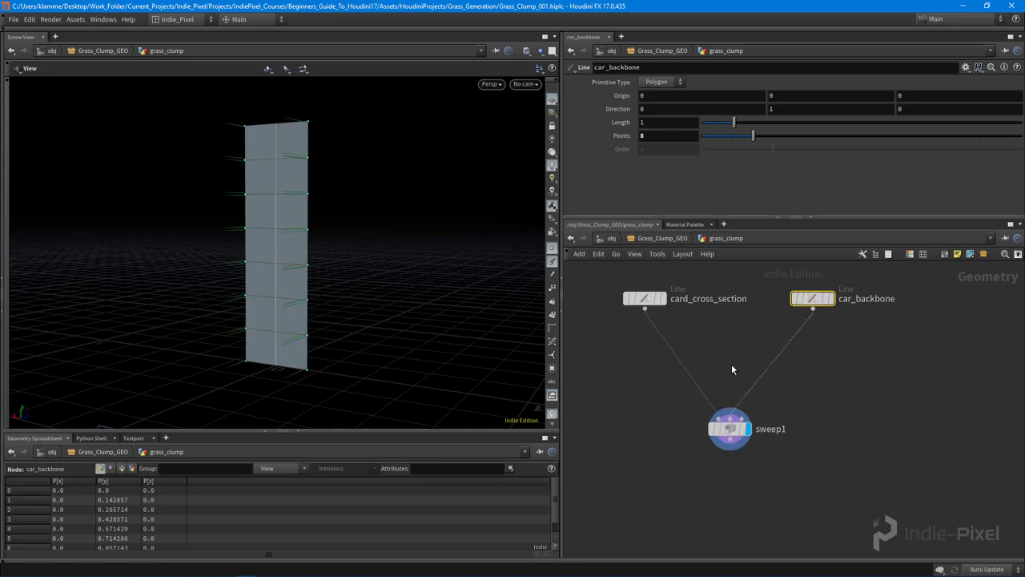
Add a UV Texture node below car_backbone, fed by that line, and display it in the viewport.
{"action": "scroll", "coordinate": [720, 378], "scroll_direction": "up", "scroll_amount": 1}
{"action": "key", "text": "Tab"}
{"action": "type", "text": "uv"}
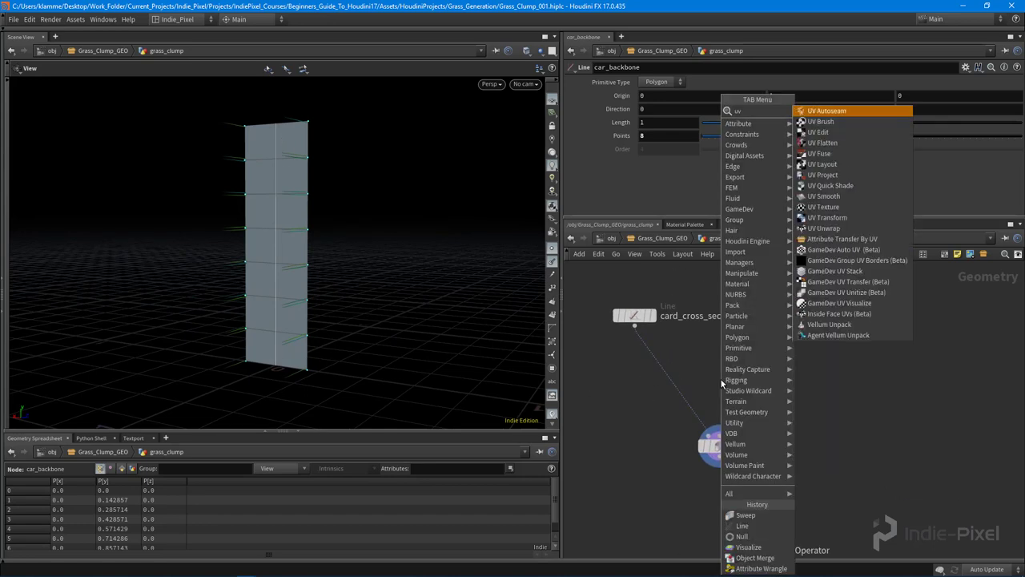
{"action": "left_click", "coordinate": [823, 206]}
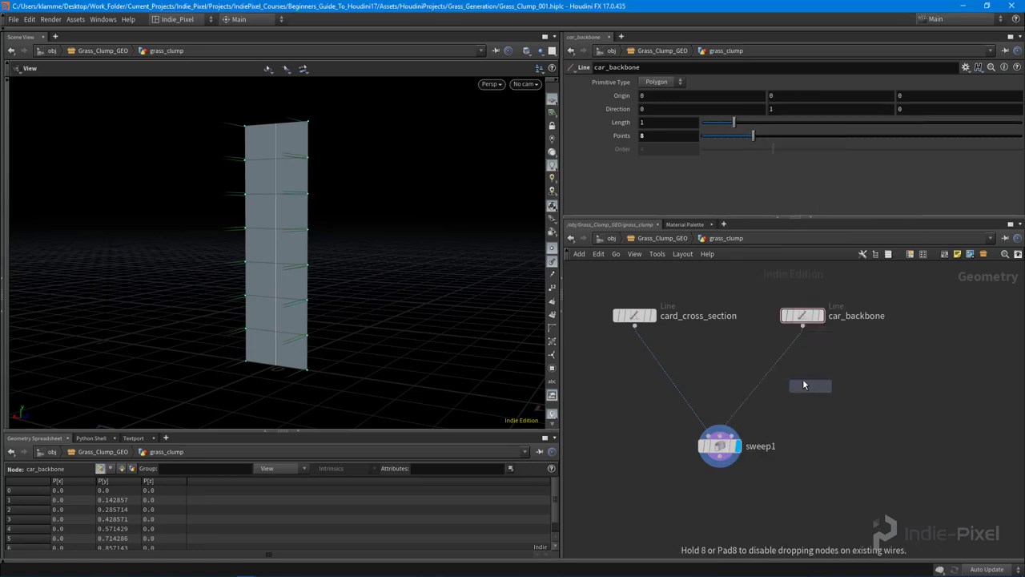
{"action": "left_click", "coordinate": [806, 387]}
{"action": "scroll", "coordinate": [807, 388], "scroll_direction": "up", "scroll_amount": 3}
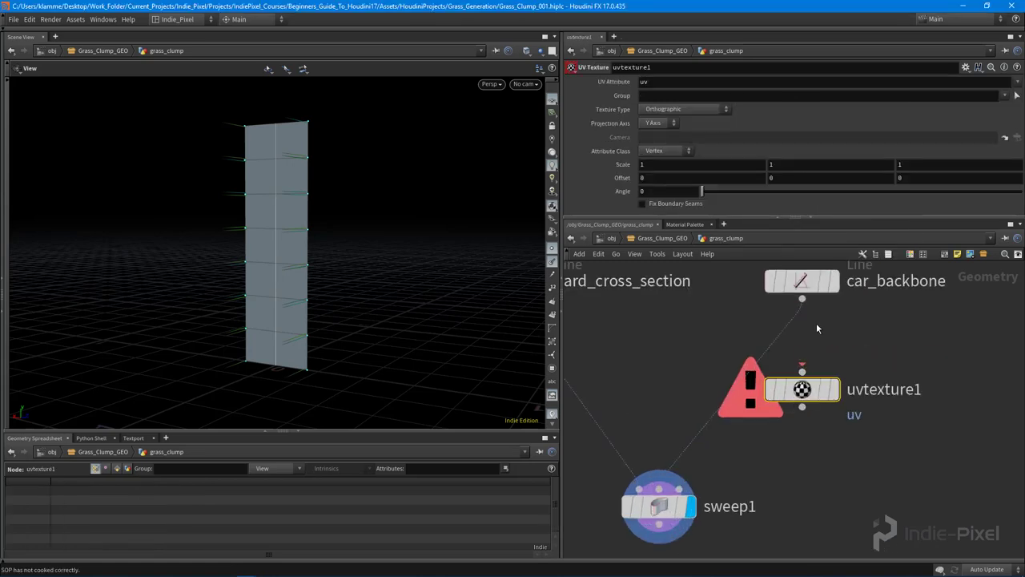
{"action": "left_click", "coordinate": [834, 390]}
{"action": "middle_click_drag", "start_coordinate": [896, 319], "coordinate": [871, 344]}
{"action": "right_click_drag", "start_coordinate": [411, 275], "coordinate": [313, 268]}
{"action": "left_click_drag", "start_coordinate": [314, 267], "coordinate": [381, 244]}
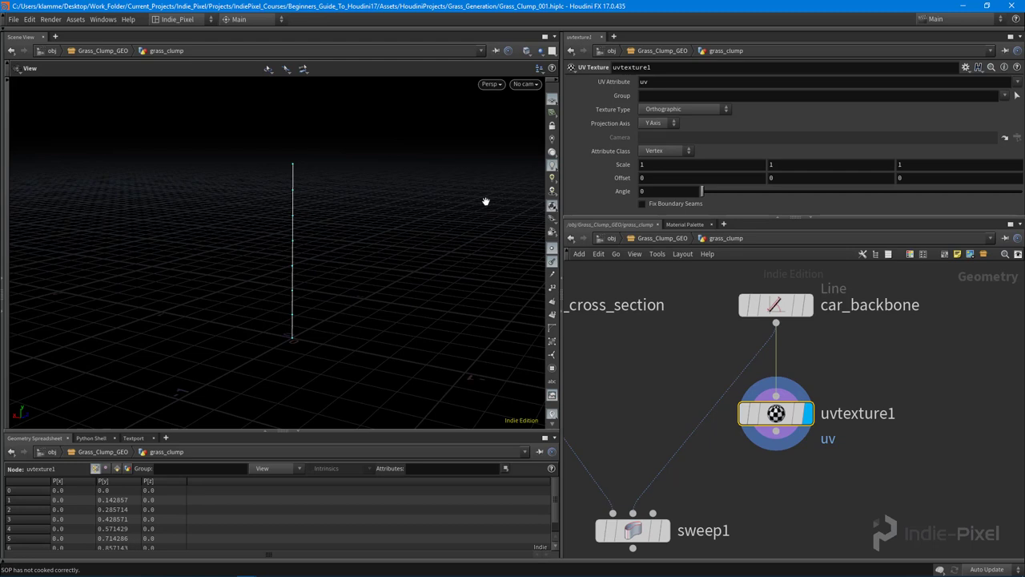
Set uvtexture1's texture type to Arc Length Spline and inspect the backbone's UVs in the UV viewport.
{"action": "left_click", "coordinate": [706, 106]}
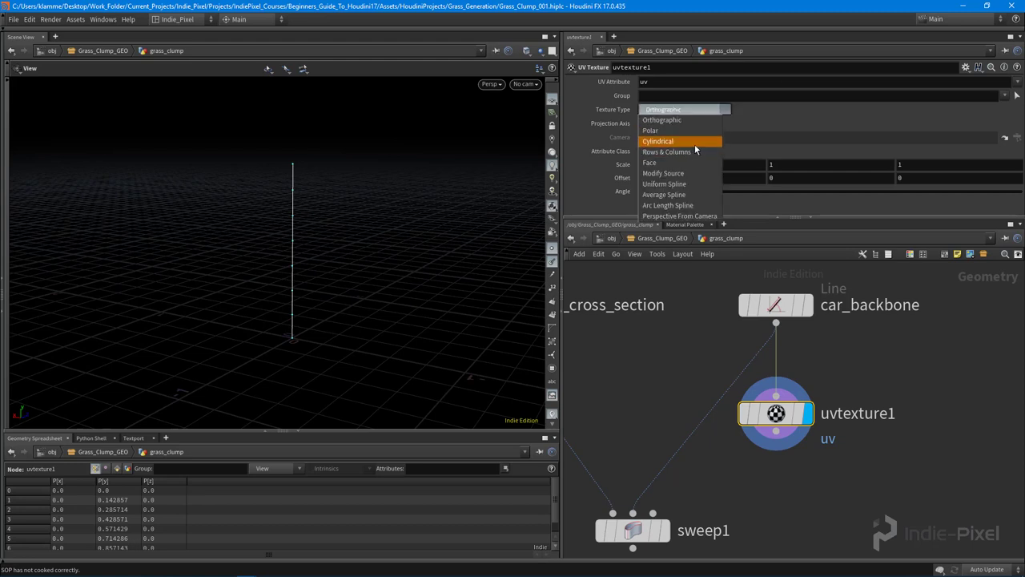
{"action": "left_click", "coordinate": [683, 207]}
{"action": "left_click_drag", "start_coordinate": [358, 295], "coordinate": [380, 291]}
{"action": "key", "text": "space+5"}
{"action": "scroll", "coordinate": [451, 322], "scroll_direction": "down", "scroll_amount": 3}
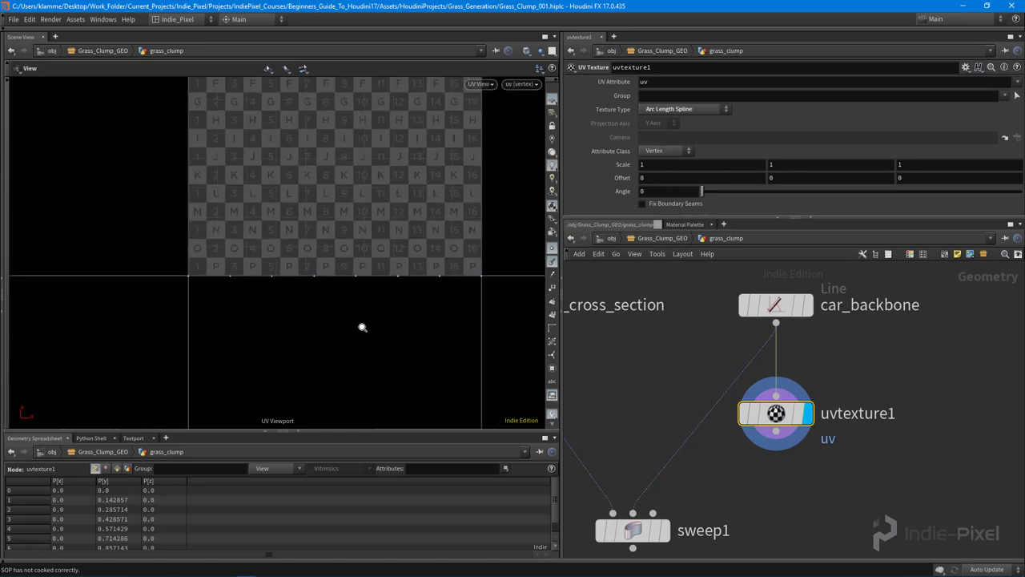
{"action": "middle_click_drag", "start_coordinate": [399, 261], "coordinate": [319, 313]}
{"action": "right_click_drag", "start_coordinate": [318, 313], "coordinate": [266, 313]}
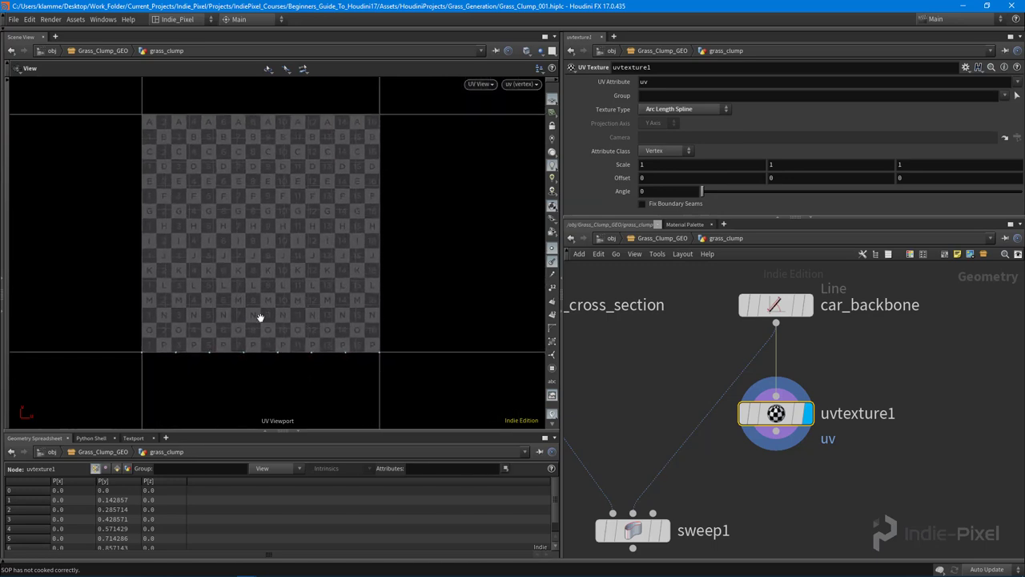
{"action": "middle_click_drag", "start_coordinate": [178, 357], "coordinate": [186, 359]}
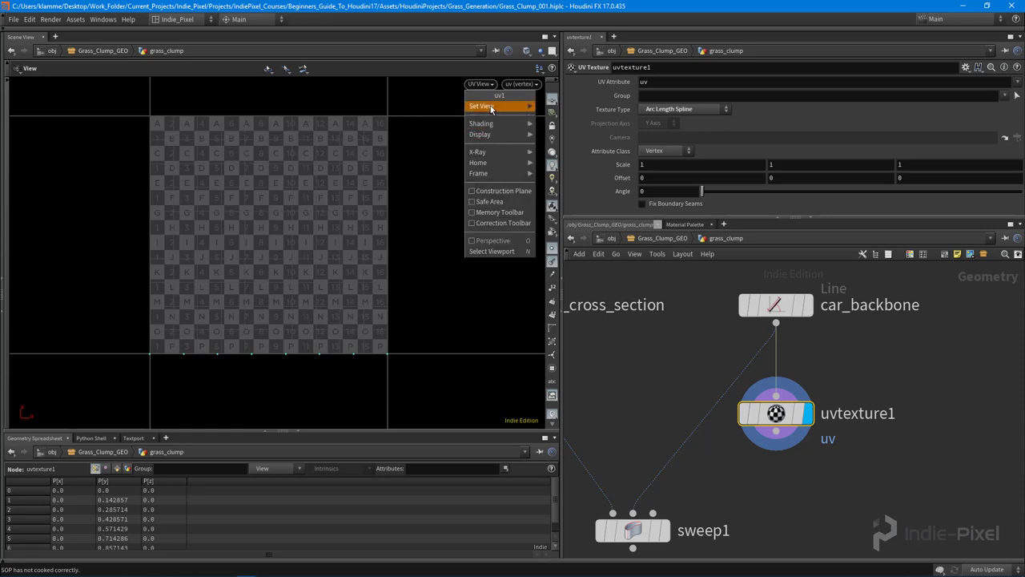
{"action": "mouse_move", "coordinate": [510, 109]}
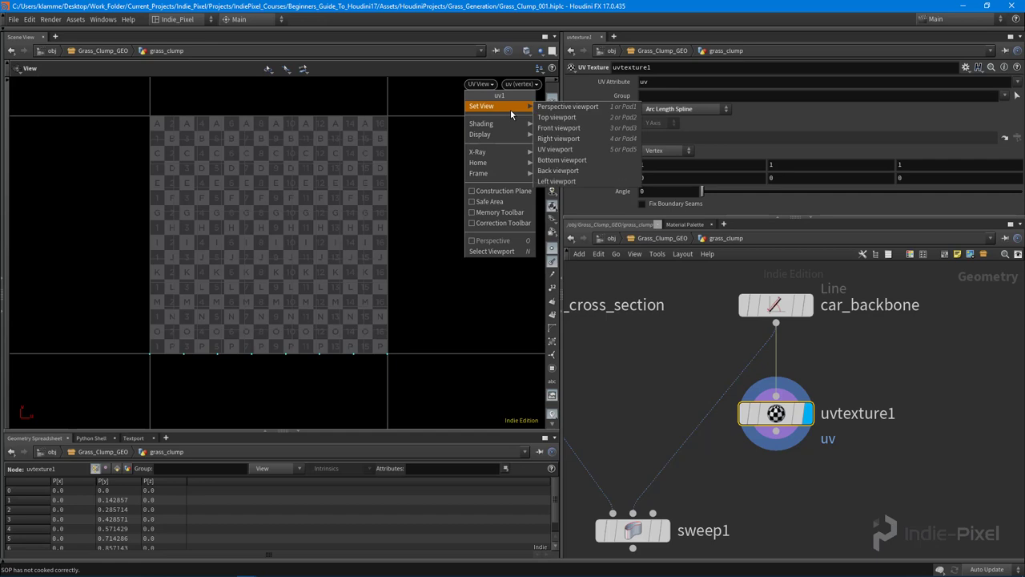
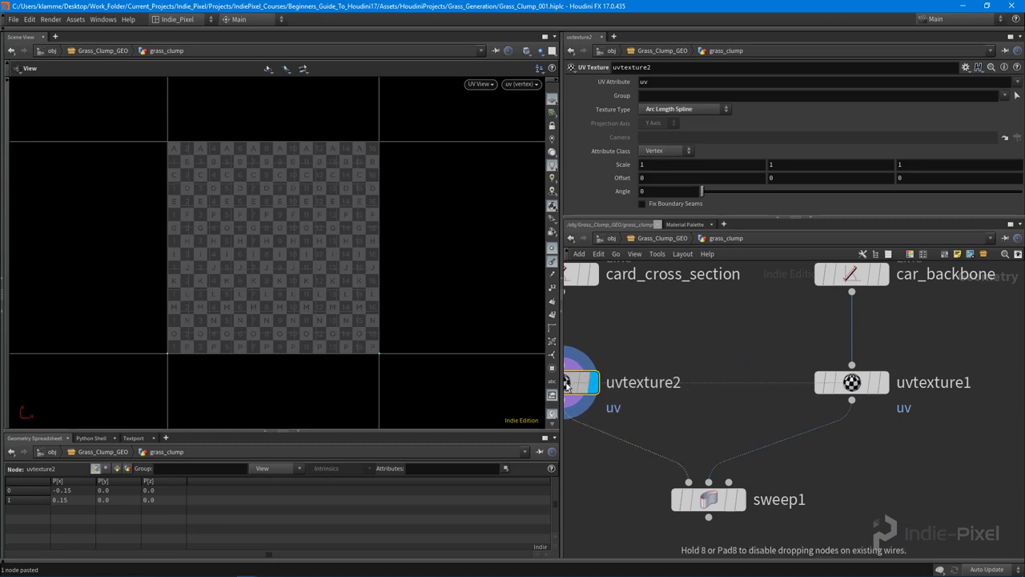
Align the uvtexture2 node directly beneath card_cross_section.
{"action": "middle_click_drag", "start_coordinate": [734, 362], "coordinate": [768, 362]}
{"action": "left_click_drag", "start_coordinate": [613, 382], "coordinate": [631, 382]}
{"action": "scroll", "coordinate": [423, 285], "scroll_direction": "down", "scroll_amount": 1}
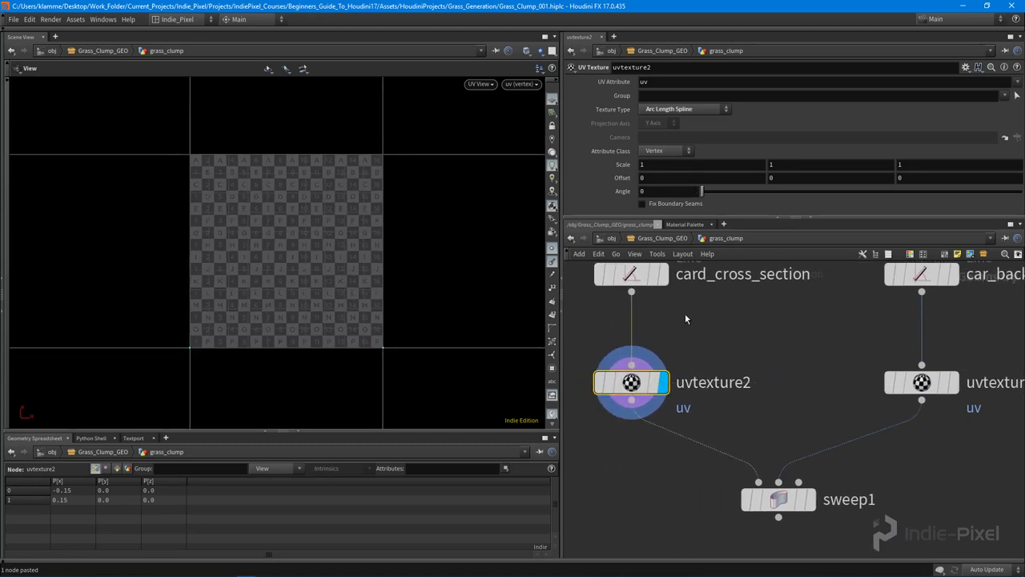
{"action": "middle_click_drag", "start_coordinate": [685, 313], "coordinate": [686, 347]}
Set uvtexture2's angle to -90 to turn the cross-section's UVs vertical.
{"action": "left_click", "coordinate": [633, 308]}
{"action": "left_click", "coordinate": [661, 414]}
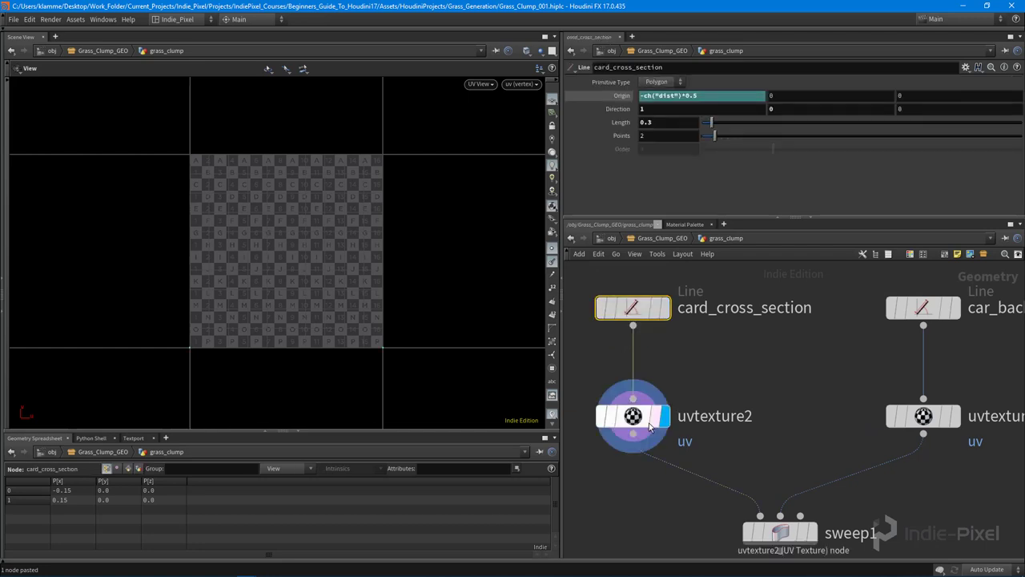
{"action": "scroll", "coordinate": [203, 335], "scroll_direction": "up", "scroll_amount": 1}
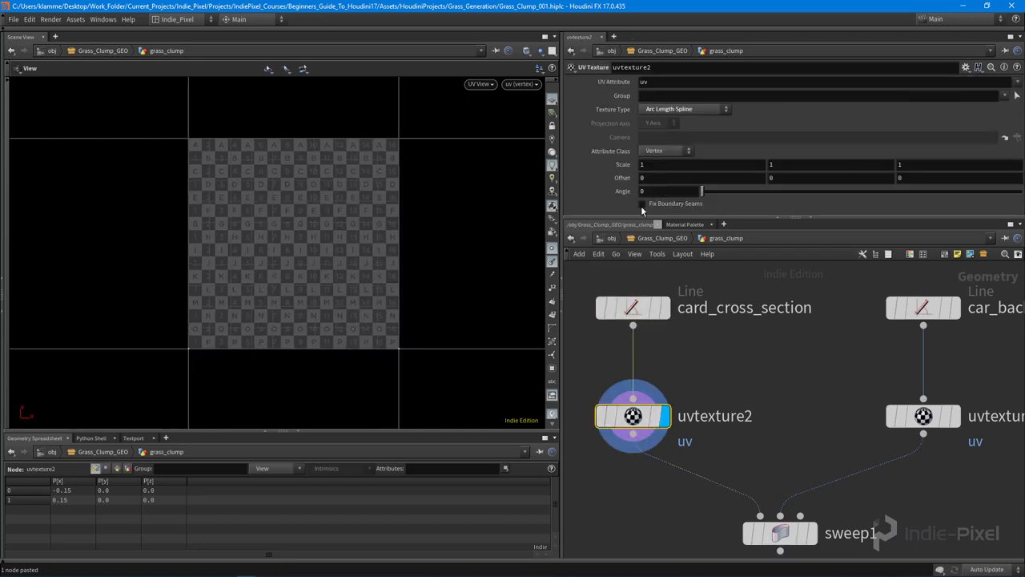
{"action": "left_click", "coordinate": [663, 194]}
{"action": "type", "text": "-90"}
{"action": "key", "text": "Return"}
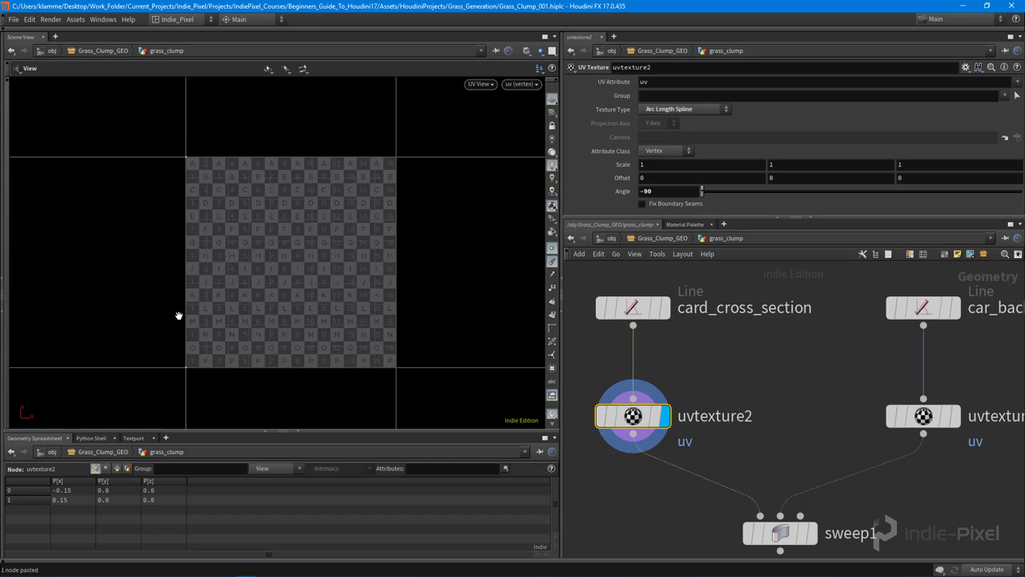
Examine the cross-section's rotated UV points in the UV viewport against the uvtexture1 branch.
{"action": "scroll", "coordinate": [338, 293], "scroll_direction": "down", "scroll_amount": 3}
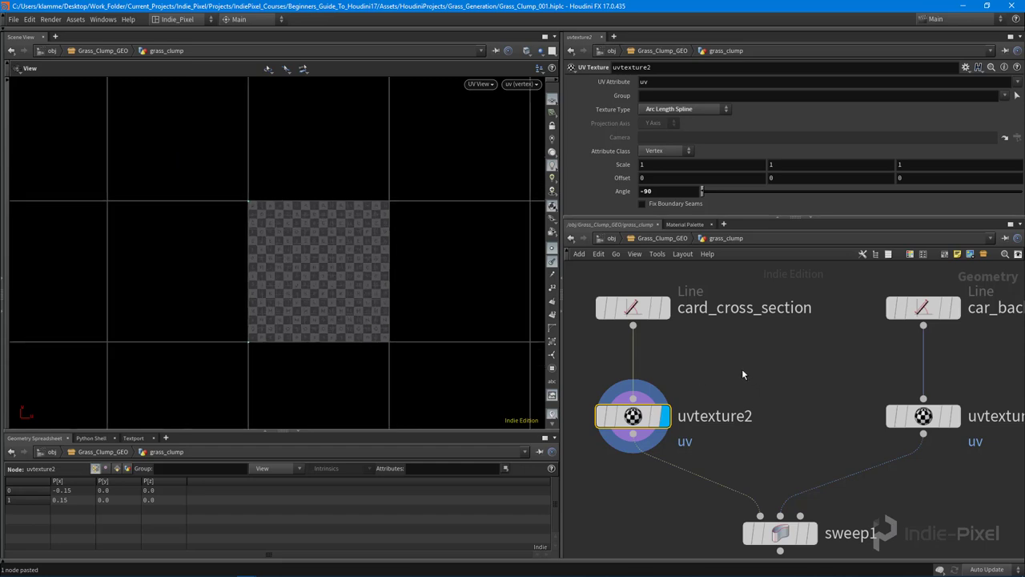
{"action": "right_click_drag", "start_coordinate": [401, 299], "coordinate": [366, 316]}
{"action": "middle_click_drag", "start_coordinate": [336, 309], "coordinate": [270, 289]}
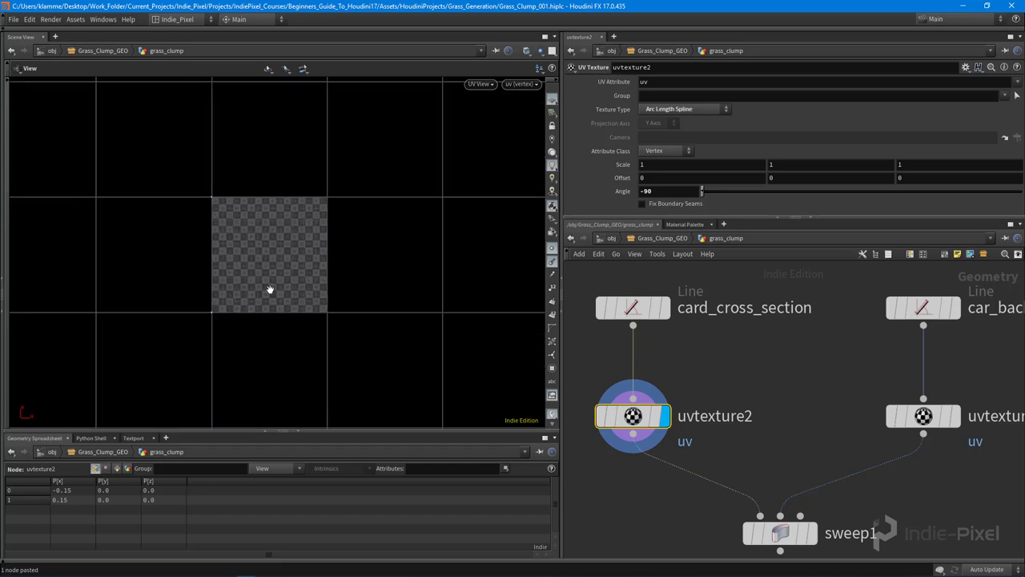
{"action": "right_click_drag", "start_coordinate": [302, 308], "coordinate": [342, 310]}
{"action": "middle_click_drag", "start_coordinate": [341, 309], "coordinate": [336, 312]}
{"action": "scroll", "coordinate": [756, 396], "scroll_direction": "down", "scroll_amount": 2}
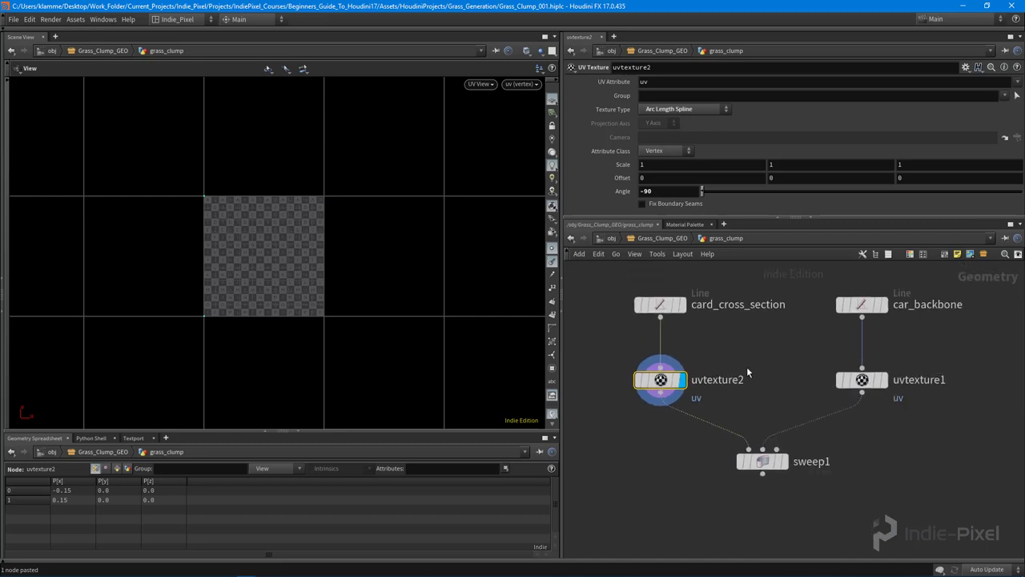
{"action": "left_click", "coordinate": [862, 379]}
{"action": "left_click", "coordinate": [674, 383]}
{"action": "scroll", "coordinate": [240, 312], "scroll_direction": "up", "scroll_amount": 2}
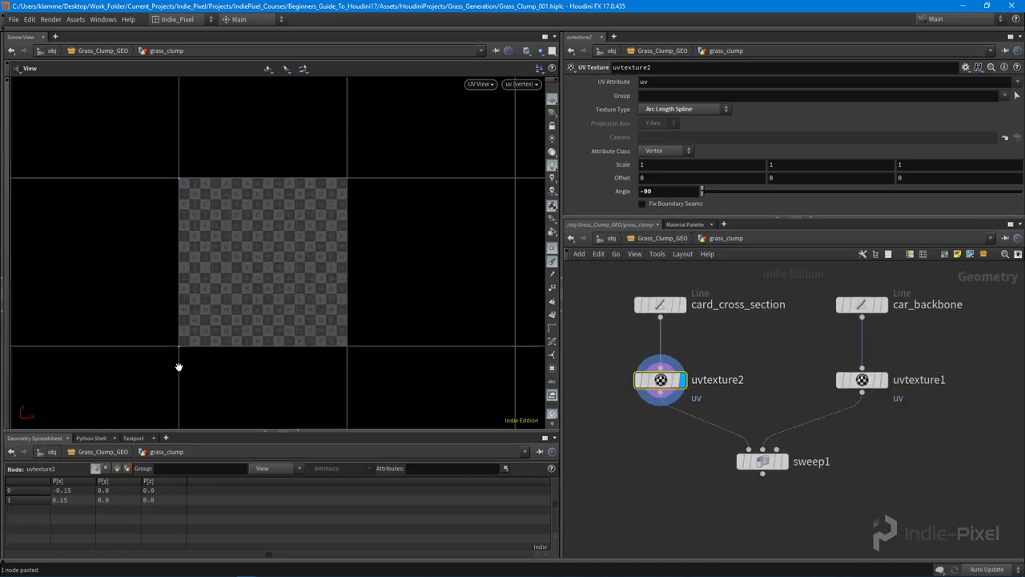
Set uvtexture2's X scale to the expression arclen(0,0, 0, 1) and inspect the cross-section's UV points.
{"action": "scroll", "coordinate": [175, 290], "scroll_direction": "up", "scroll_amount": 1}
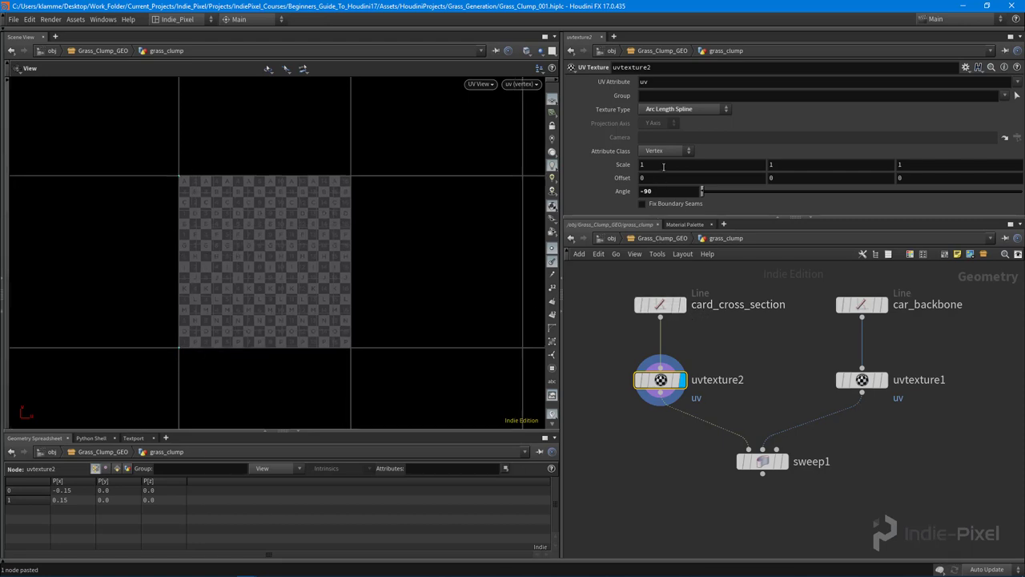
{"action": "left_click", "coordinate": [664, 166]}
{"action": "type", "text": "arcl"}
{"action": "key", "text": "Down"}
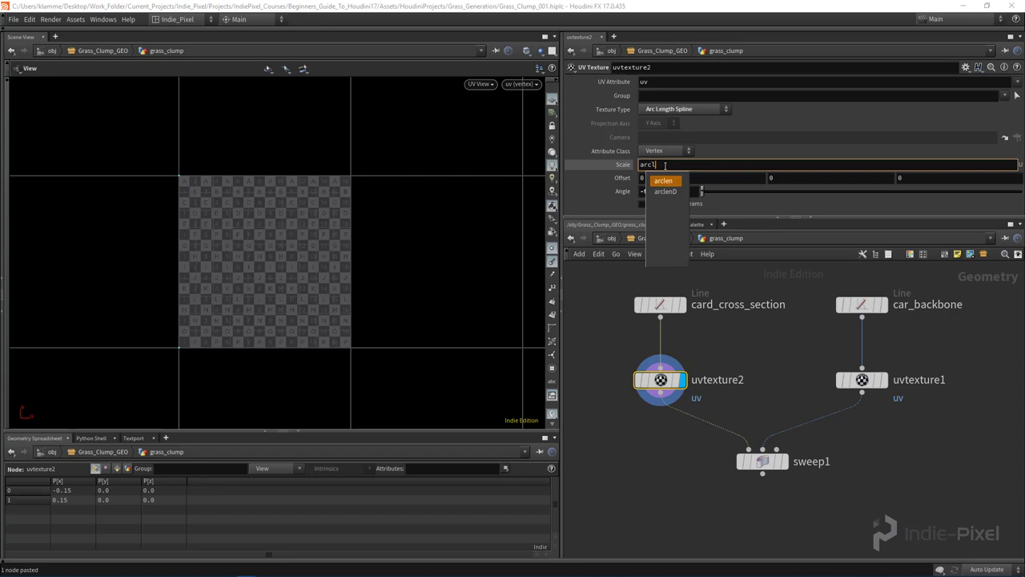
{"action": "key", "text": "Return"}
{"action": "type", "text": "()"}
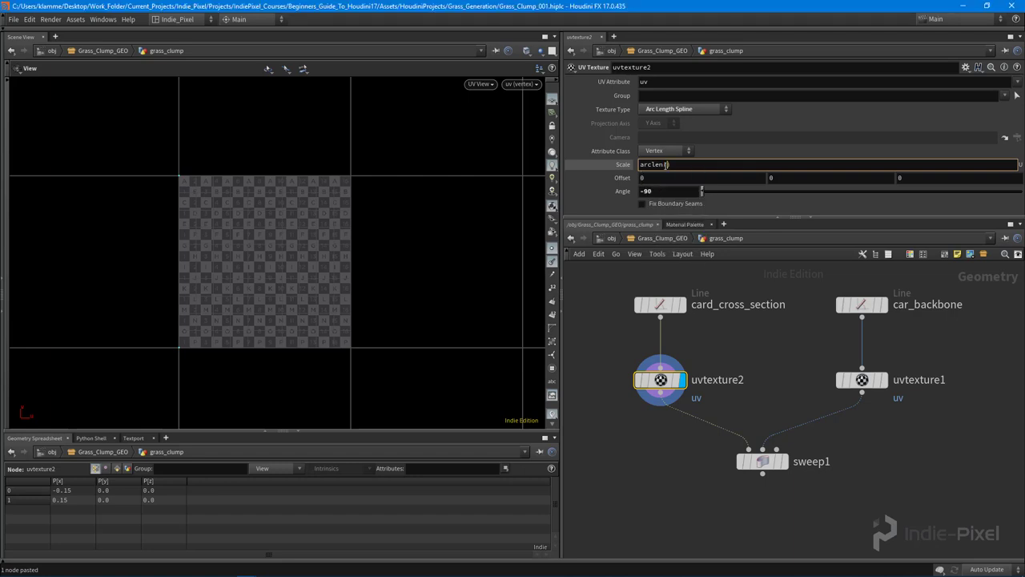
{"action": "type", "text": "0,0, 0, 1"}
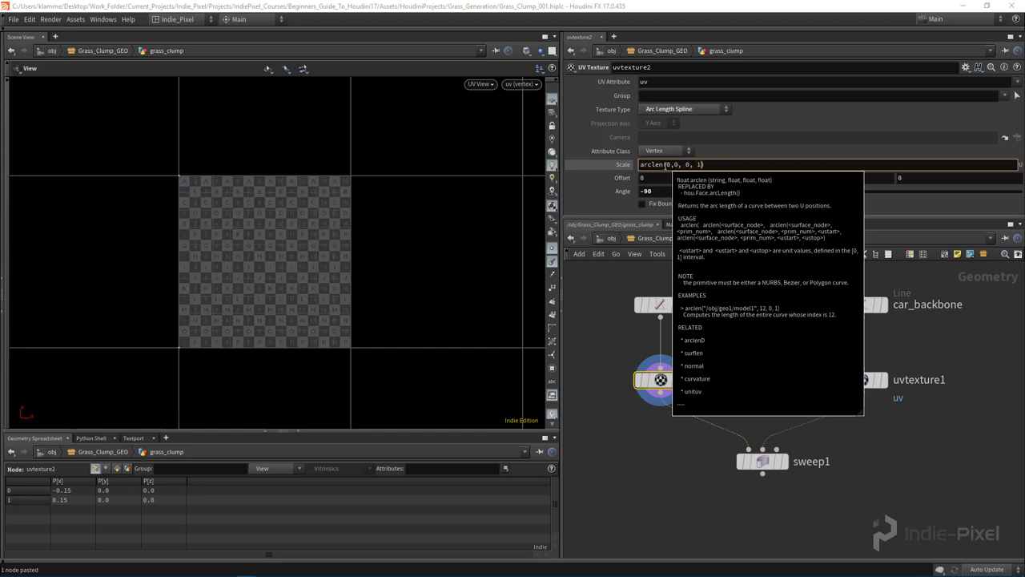
{"action": "key", "text": "Return"}
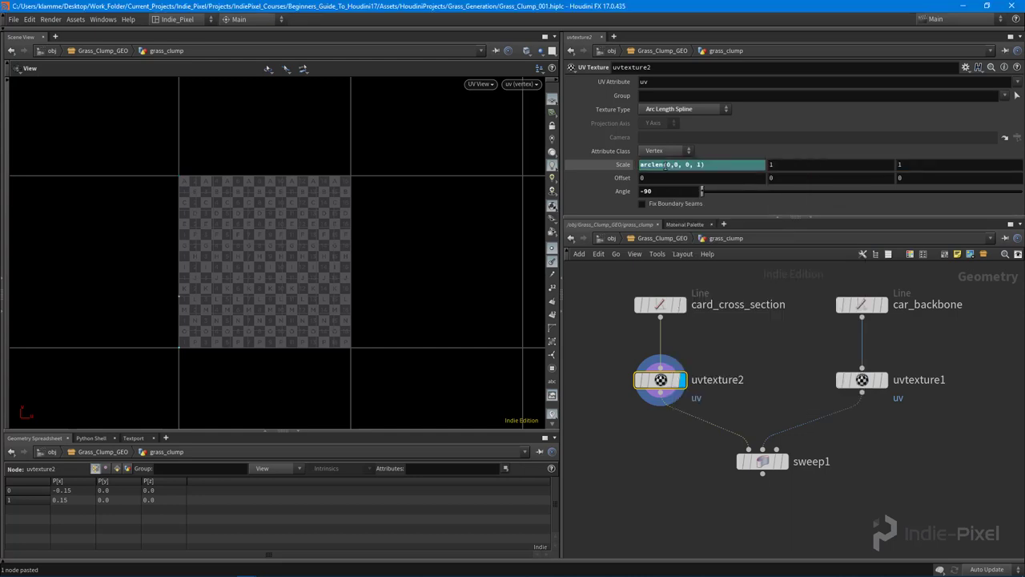
{"action": "scroll", "coordinate": [166, 331], "scroll_direction": "up", "scroll_amount": 3}
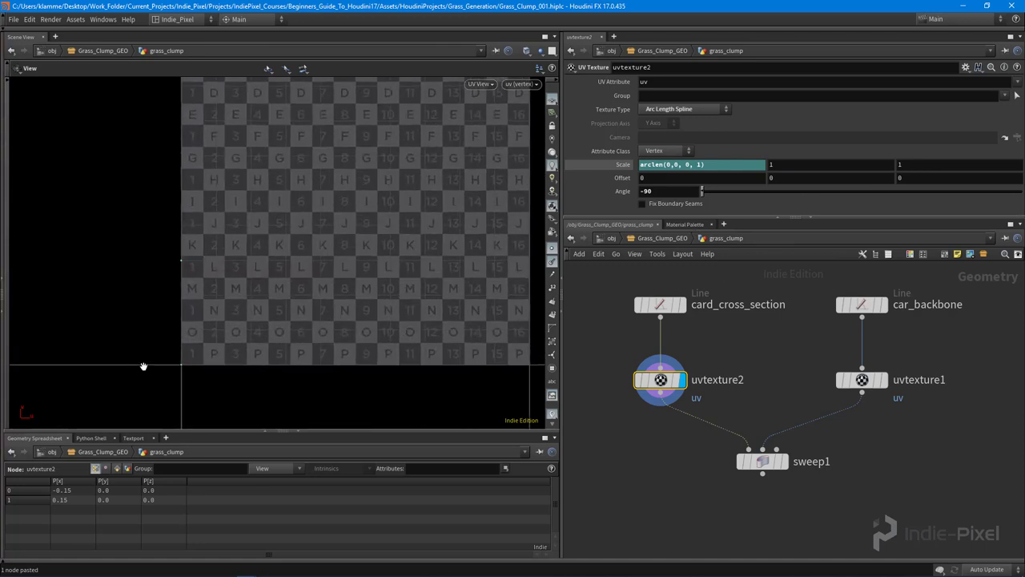
{"action": "scroll", "coordinate": [270, 339], "scroll_direction": "down", "scroll_amount": 4}
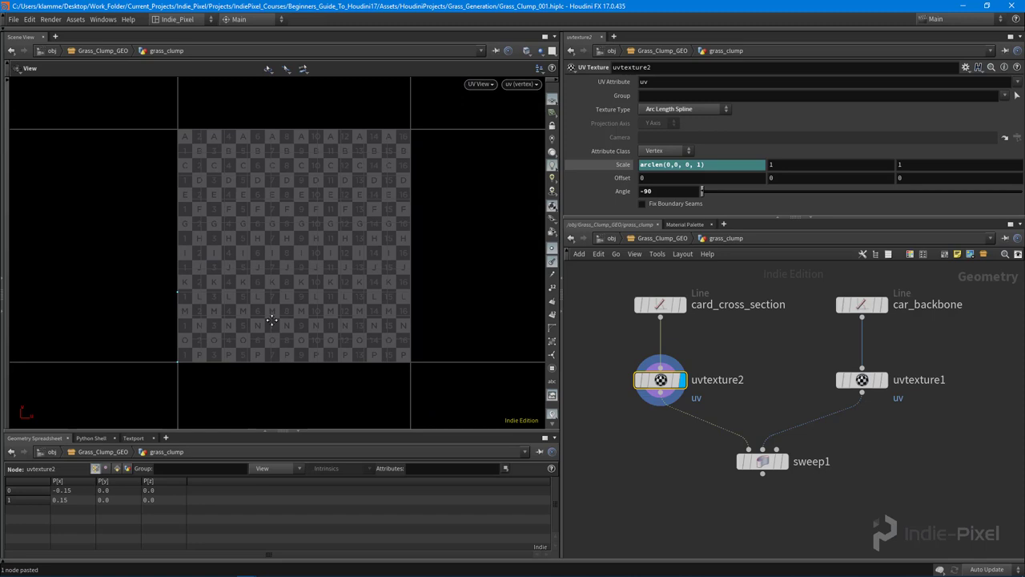
Move sweep1 closer beneath the UV texture nodes and set uvtexture2's attribute class to Point.
{"action": "left_click_drag", "start_coordinate": [761, 463], "coordinate": [761, 425]}
{"action": "left_click", "coordinate": [760, 425]}
{"action": "left_click", "coordinate": [664, 379]}
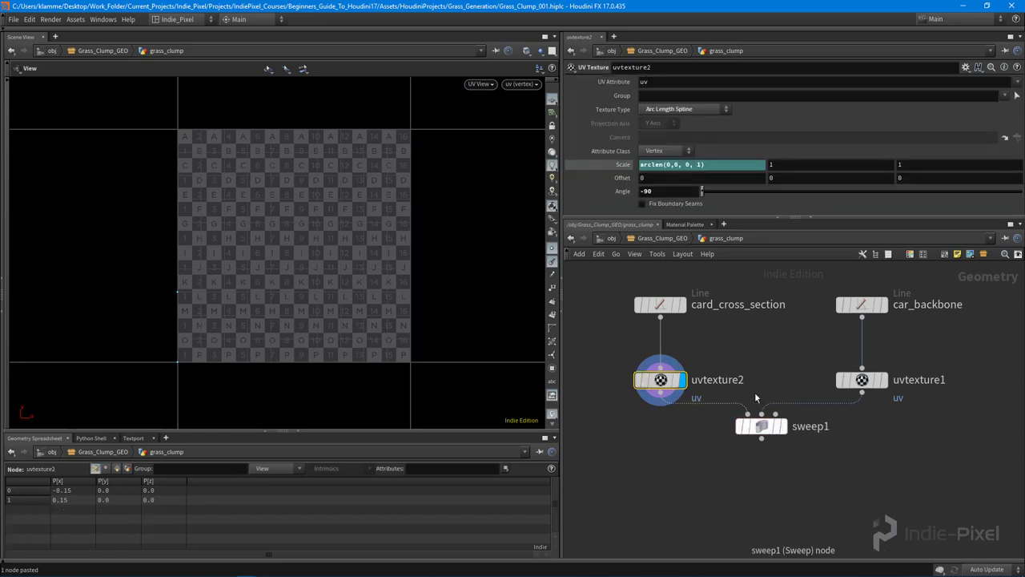
{"action": "left_click", "coordinate": [670, 151]}
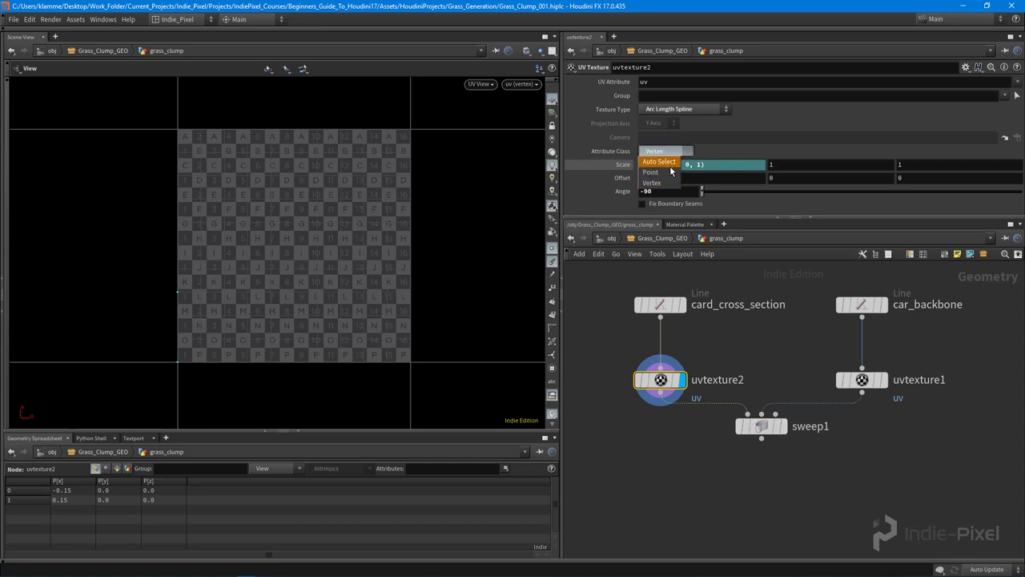
{"action": "left_click", "coordinate": [668, 173]}
Set the backbone branch's uvtexture1 attribute class to Point.
{"action": "left_click", "coordinate": [873, 377]}
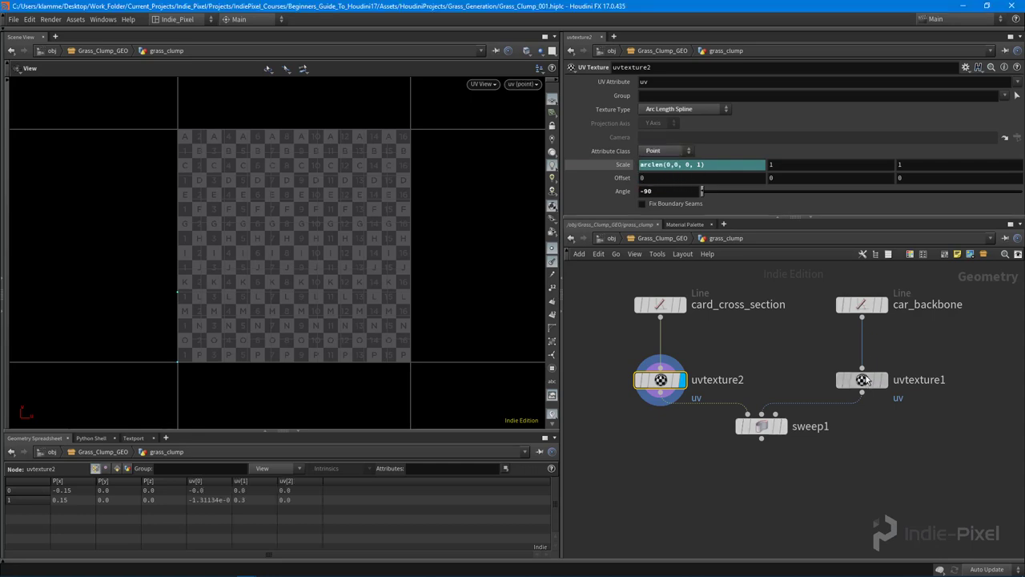
{"action": "left_click", "coordinate": [662, 151]}
{"action": "left_click", "coordinate": [652, 172]}
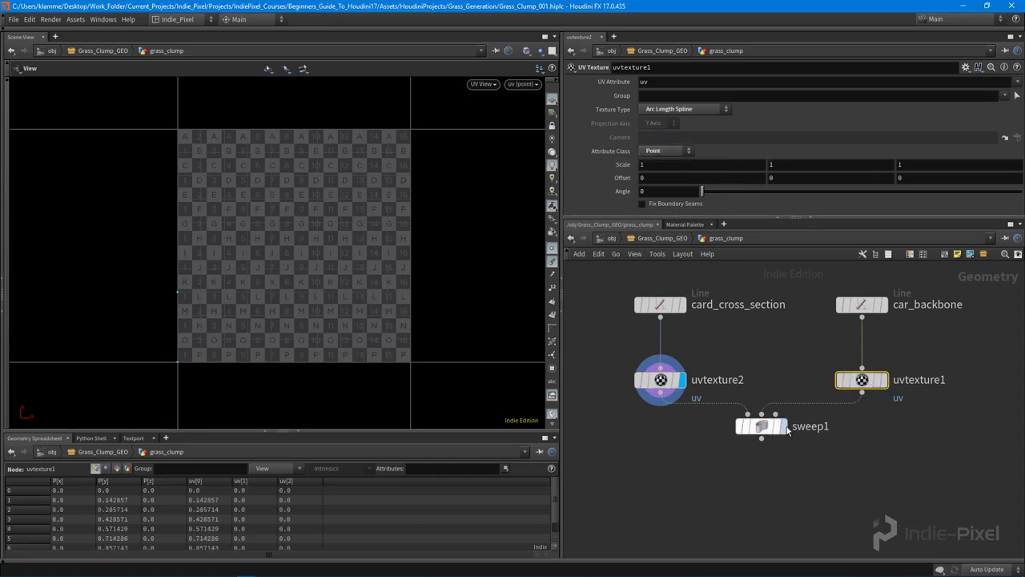
Display sweep1, set its cycle type to One Primitive at a Time and inspect the swept card's UVs.
{"action": "left_click", "coordinate": [767, 424]}
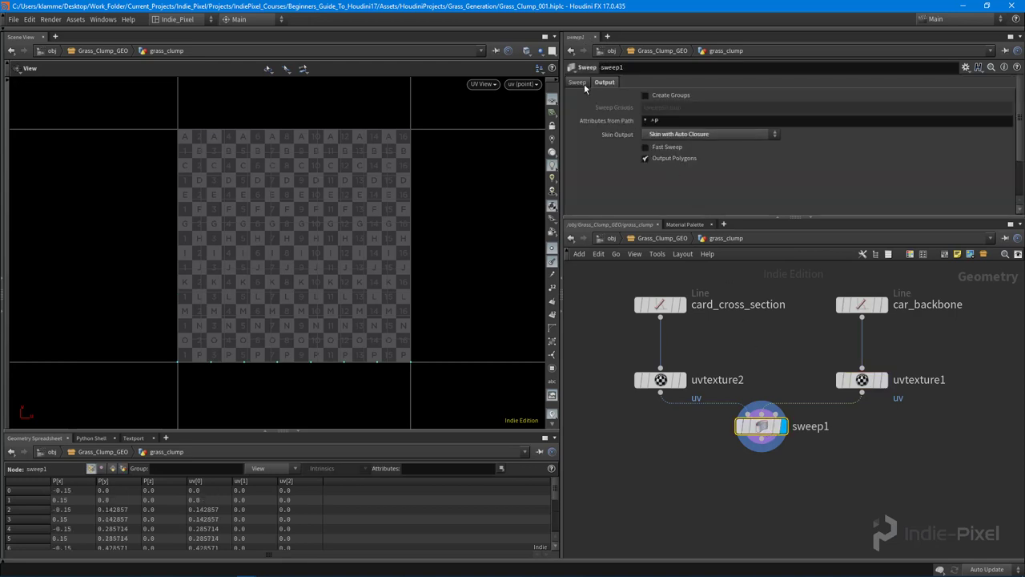
{"action": "left_click", "coordinate": [578, 82]}
{"action": "left_click", "coordinate": [679, 139]}
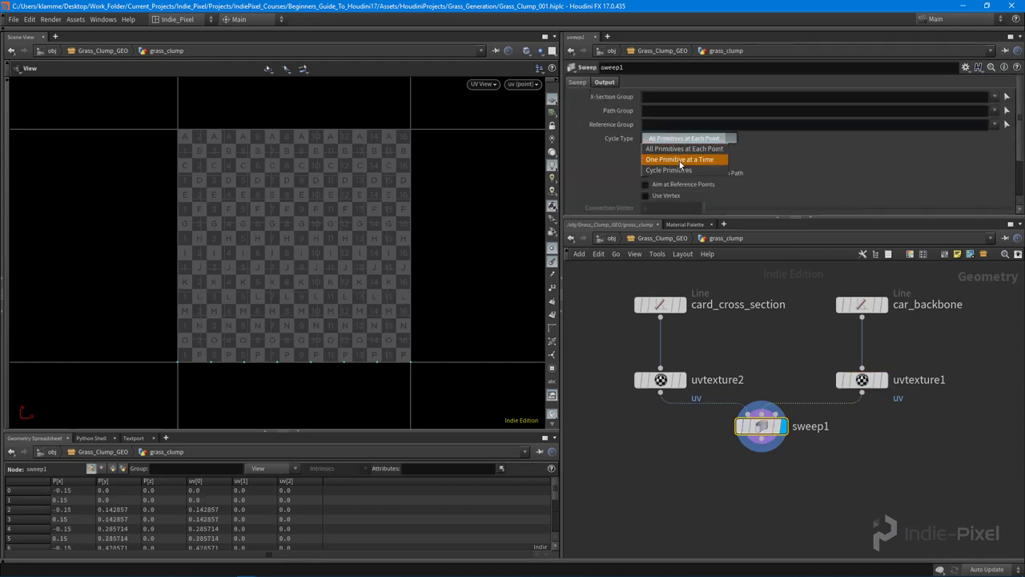
{"action": "left_click", "coordinate": [680, 159]}
{"action": "right_click_drag", "start_coordinate": [224, 399], "coordinate": [270, 357]}
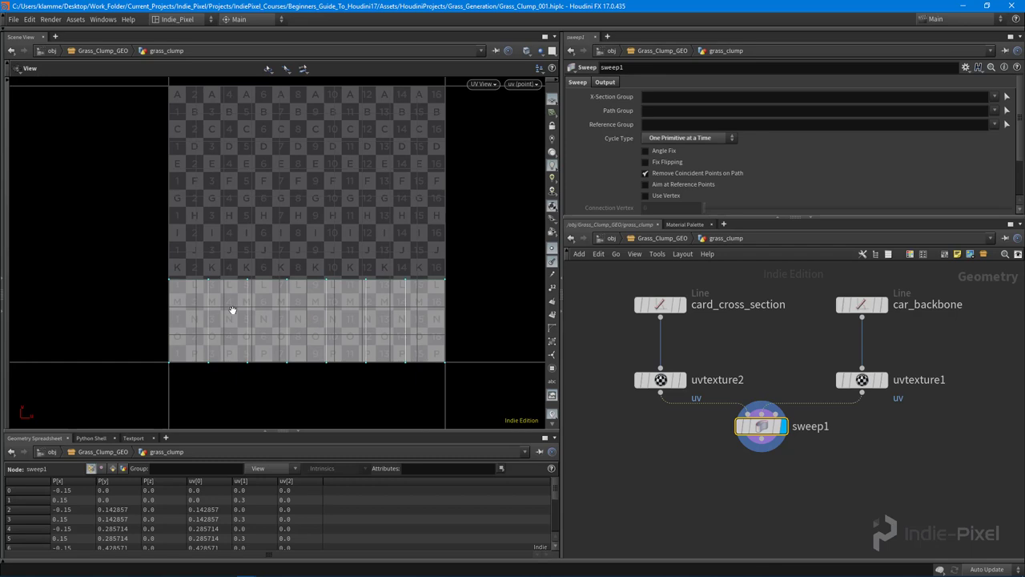
{"action": "right_click_drag", "start_coordinate": [366, 320], "coordinate": [262, 305]}
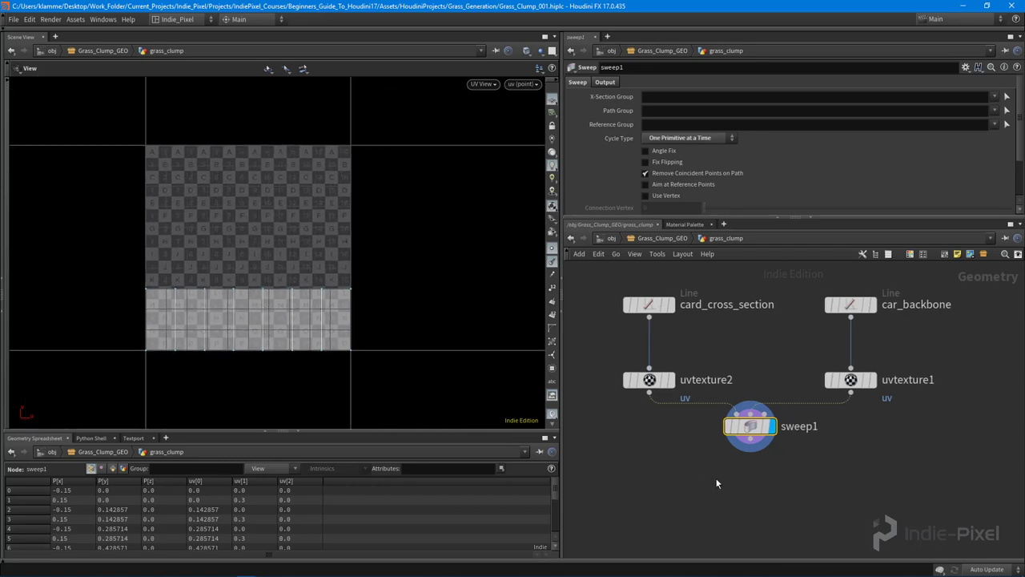
Add a UV Transform node beneath sweep1, connected to its output.
{"action": "key", "text": "Tab"}
{"action": "type", "text": "uv"}
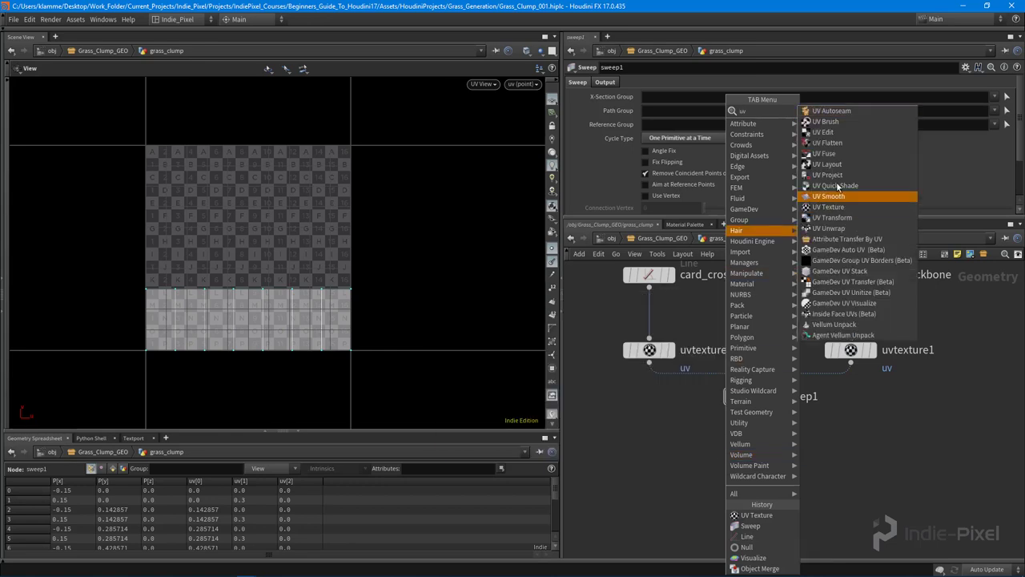
{"action": "left_click", "coordinate": [844, 217]}
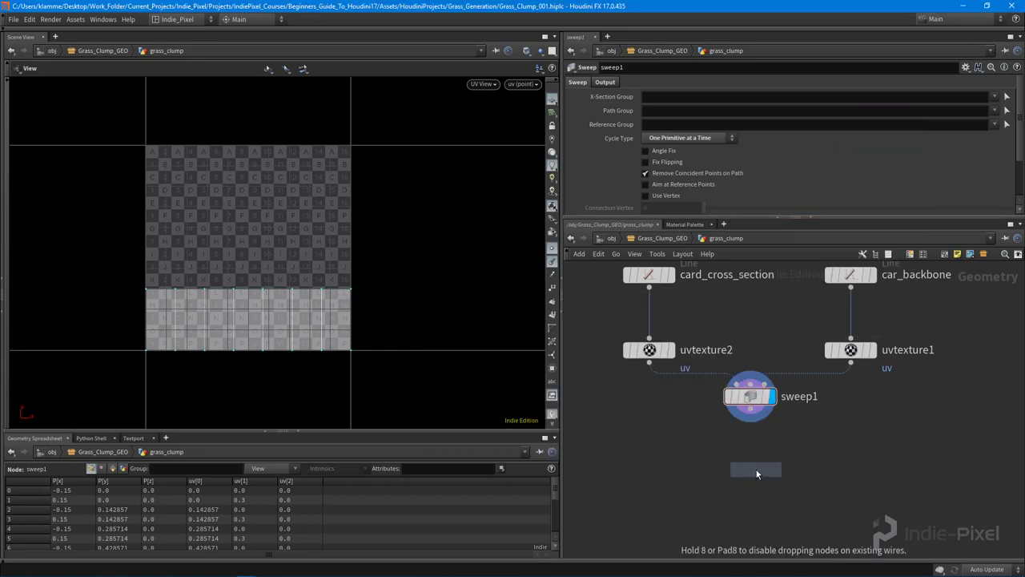
{"action": "left_click", "coordinate": [757, 469]}
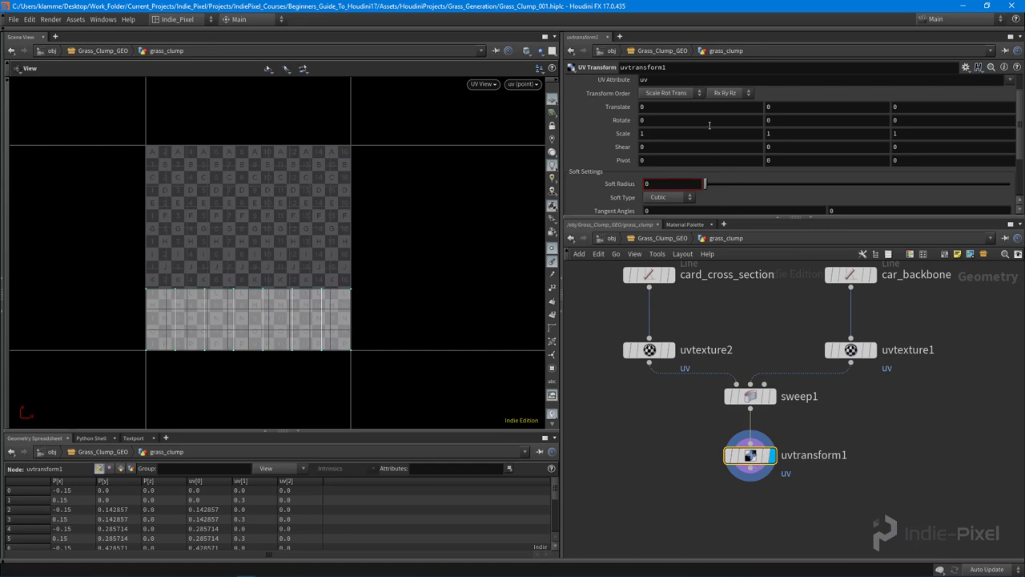
Set the UV Transform's Z rotation to 90 to stand the card's UVs upright.
{"action": "middle_click_drag", "start_coordinate": [921, 121], "coordinate": [964, 123]}
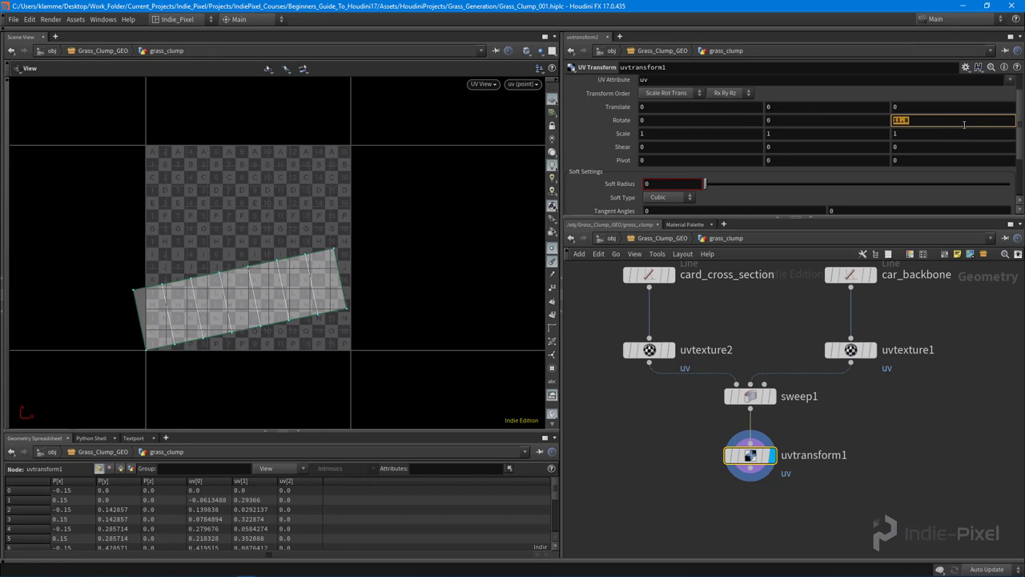
{"action": "key", "text": "Return"}
{"action": "scroll", "coordinate": [204, 291], "scroll_direction": "down", "scroll_amount": 2}
{"action": "middle_click_drag", "start_coordinate": [204, 291], "coordinate": [217, 296]}
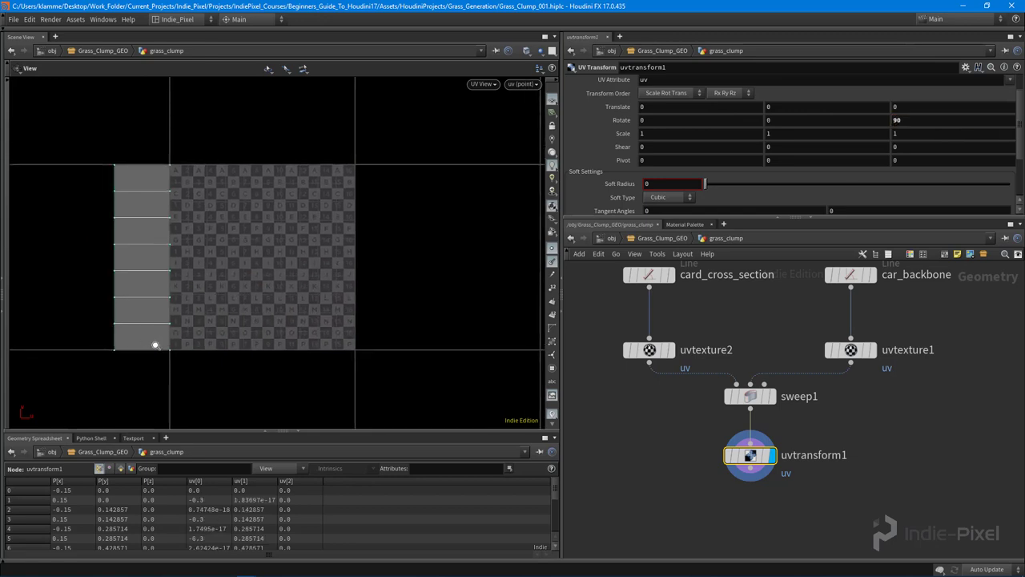
{"action": "scroll", "coordinate": [155, 345], "scroll_direction": "up", "scroll_amount": 1}
Rename the UV Transform node beneath sweep1 as rotation and inspect the rotated UVs.
{"action": "middle_click_drag", "start_coordinate": [791, 486], "coordinate": [797, 463]}
{"action": "double_click", "coordinate": [810, 432]}
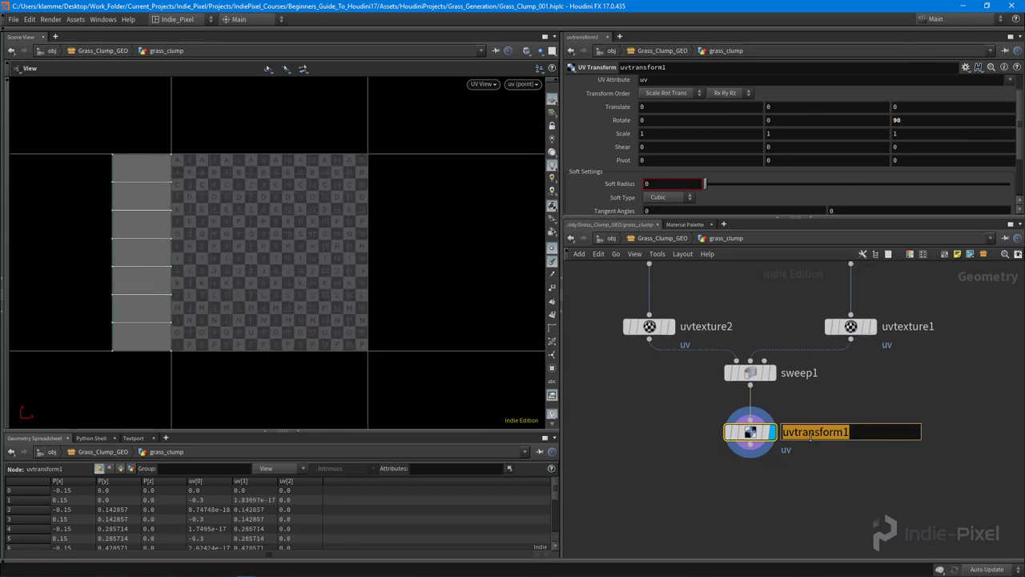
{"action": "type", "text": "rt"}
{"action": "key", "text": "BackSpace"}
{"action": "key", "text": "BackSpace"}
{"action": "type", "text": "rotation"}
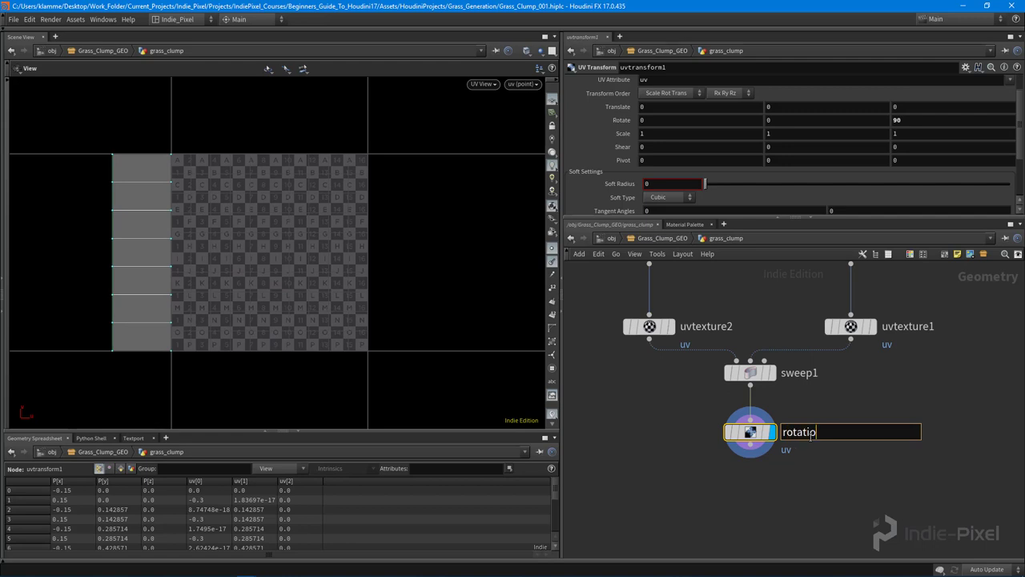
{"action": "key", "text": "Return"}
{"action": "middle_click_drag", "start_coordinate": [758, 471], "coordinate": [753, 442]}
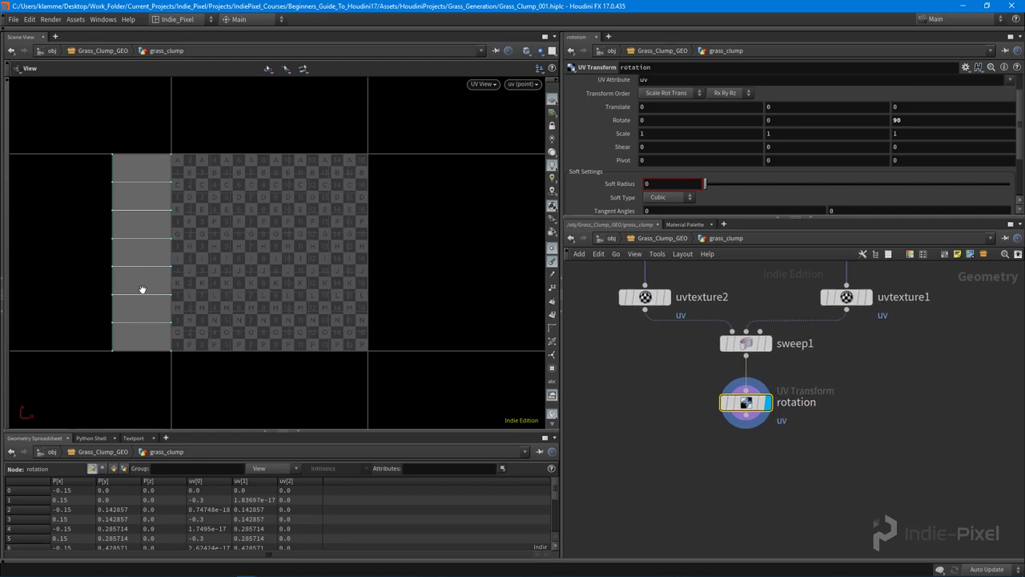
{"action": "right_click_drag", "start_coordinate": [166, 348], "coordinate": [236, 359]}
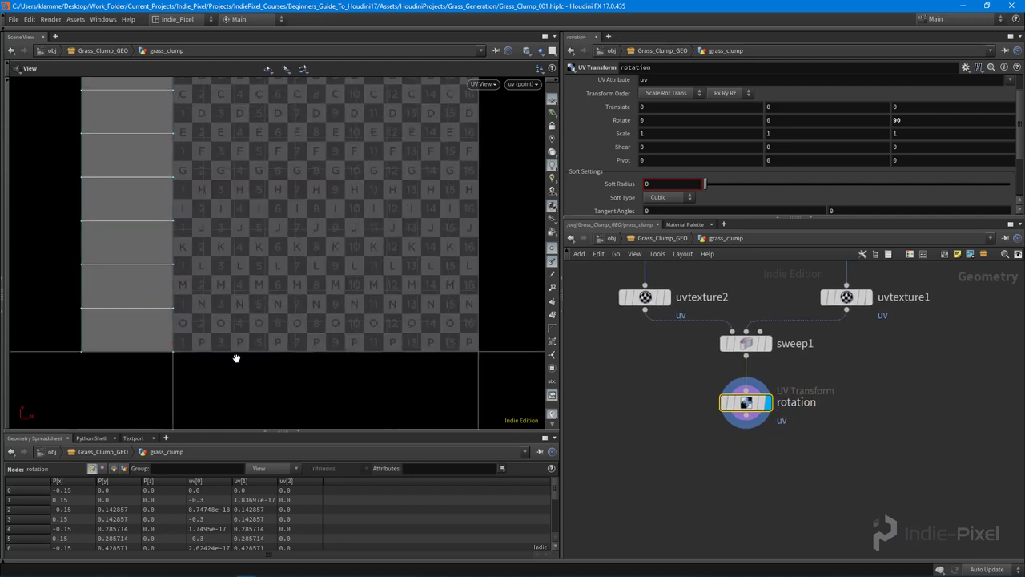
{"action": "scroll", "coordinate": [268, 350], "scroll_direction": "down", "scroll_amount": 3}
Add a second UV Transform node after rotation, display it and move it closer beneath the rotation node.
{"action": "middle_click_drag", "start_coordinate": [731, 445], "coordinate": [716, 437]}
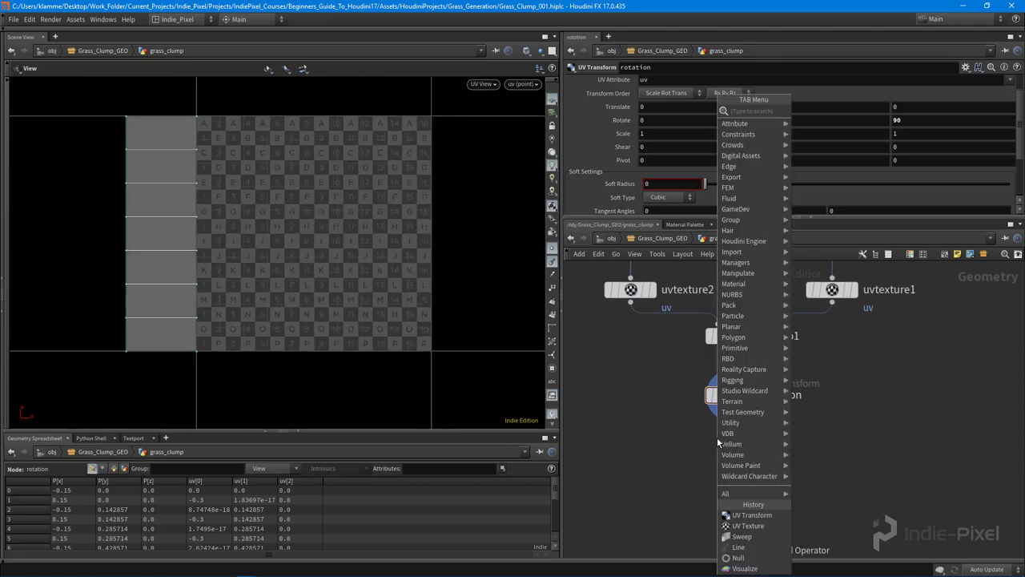
{"action": "key", "text": "Tab"}
{"action": "mouse_move", "coordinate": [745, 285]}
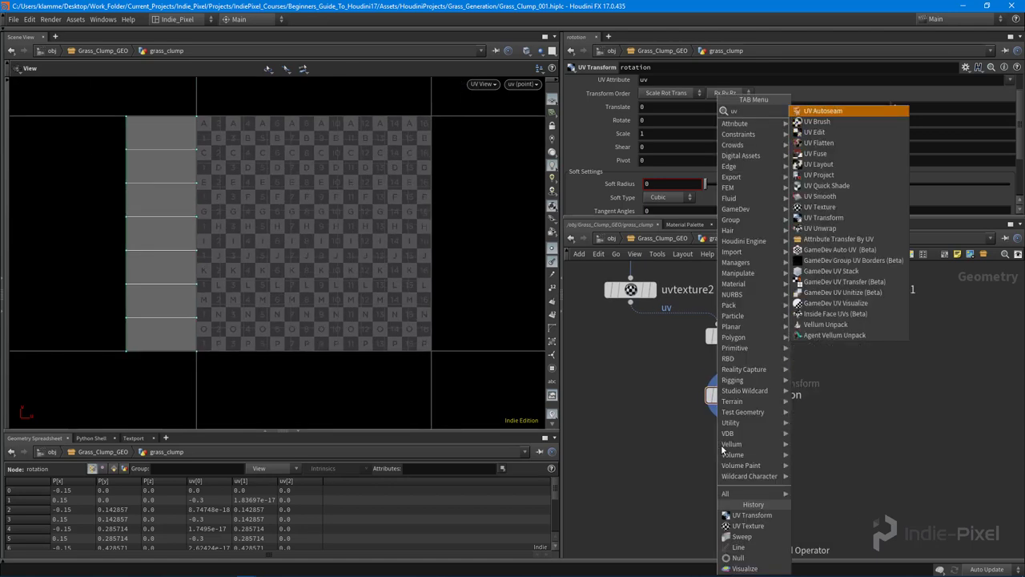
{"action": "left_click", "coordinate": [837, 221]}
{"action": "left_click", "coordinate": [728, 462]}
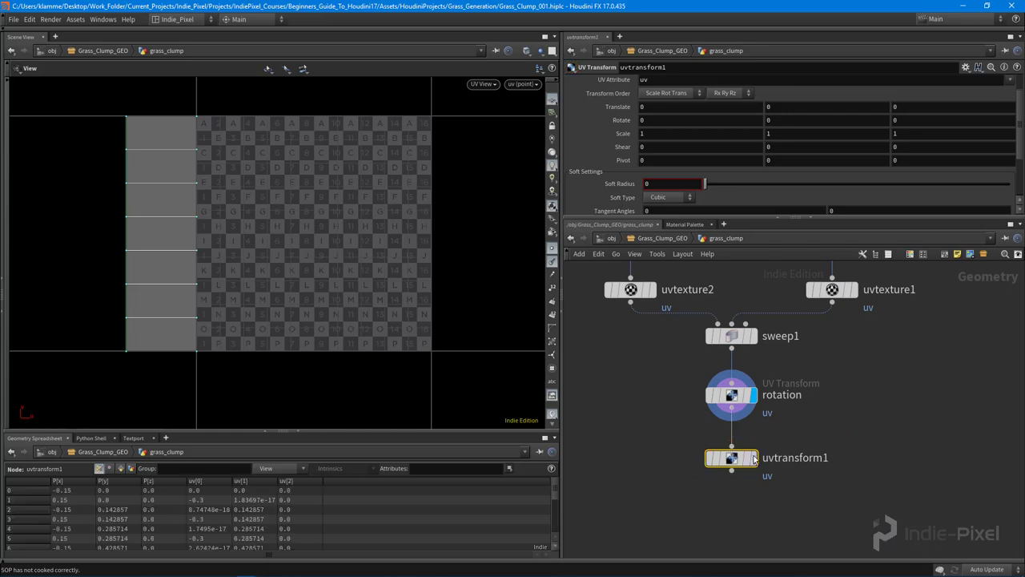
{"action": "left_click", "coordinate": [753, 458]}
{"action": "left_click_drag", "start_coordinate": [736, 453], "coordinate": [736, 435]}
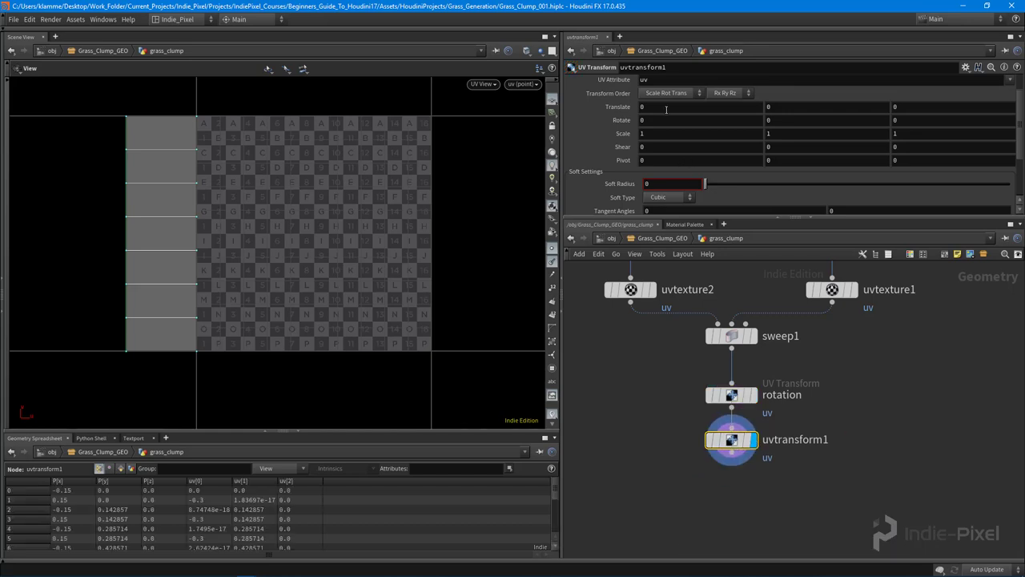
Try shifting the card's UVs with uvtransform1's X translate, undo the shift and inspect the UV corner.
{"action": "middle_click_drag", "start_coordinate": [666, 110], "coordinate": [769, 109]}
{"action": "key", "text": "ctrl+z"}
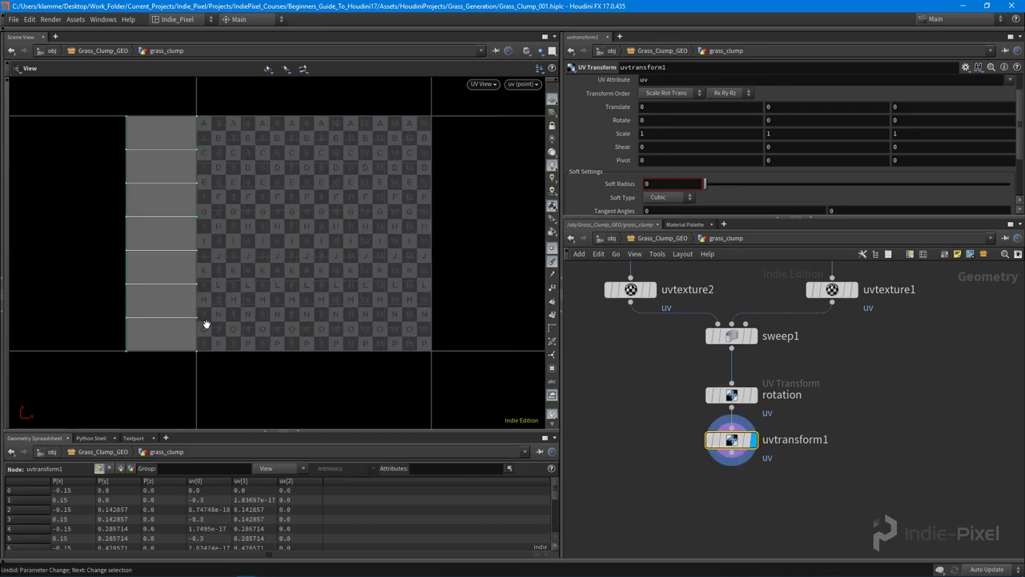
{"action": "scroll", "coordinate": [167, 362], "scroll_direction": "up", "scroll_amount": 2}
{"action": "scroll", "coordinate": [170, 374], "scroll_direction": "up", "scroll_amount": 3}
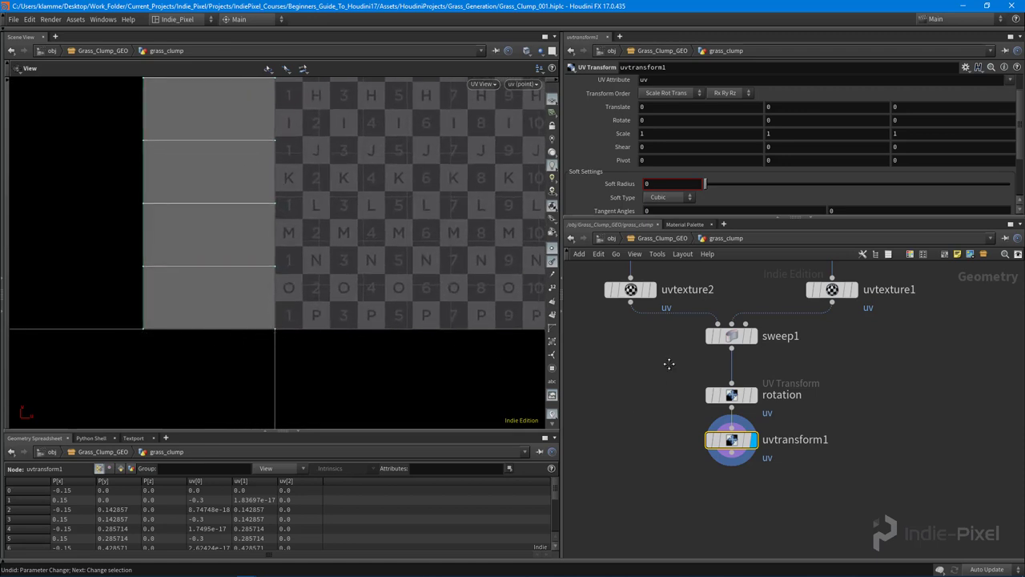
Copy the Length parameter of the card_cross_section line.
{"action": "middle_click_drag", "start_coordinate": [668, 361], "coordinate": [686, 432]}
{"action": "left_click", "coordinate": [647, 291]}
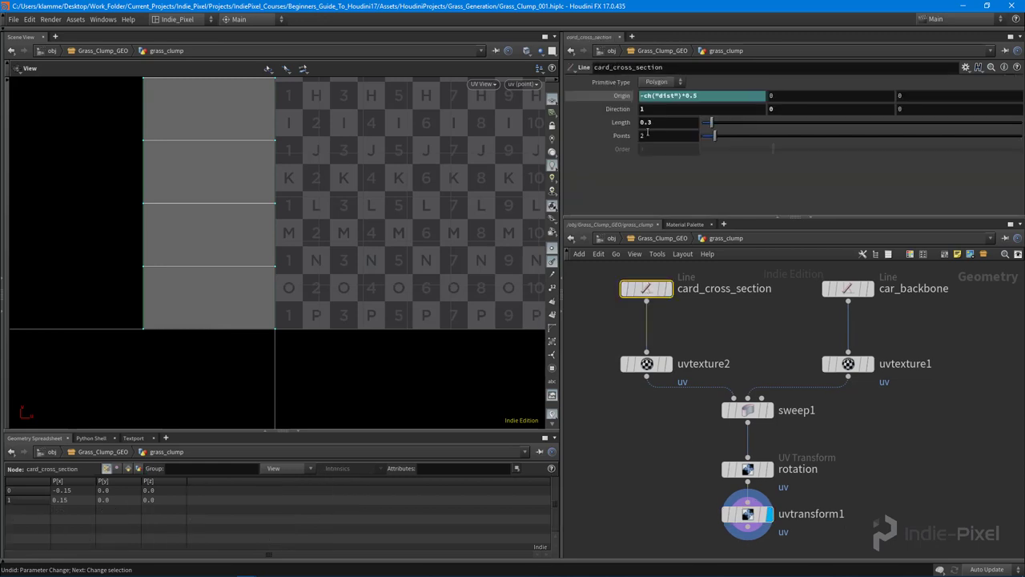
{"action": "right_click", "coordinate": [657, 121]}
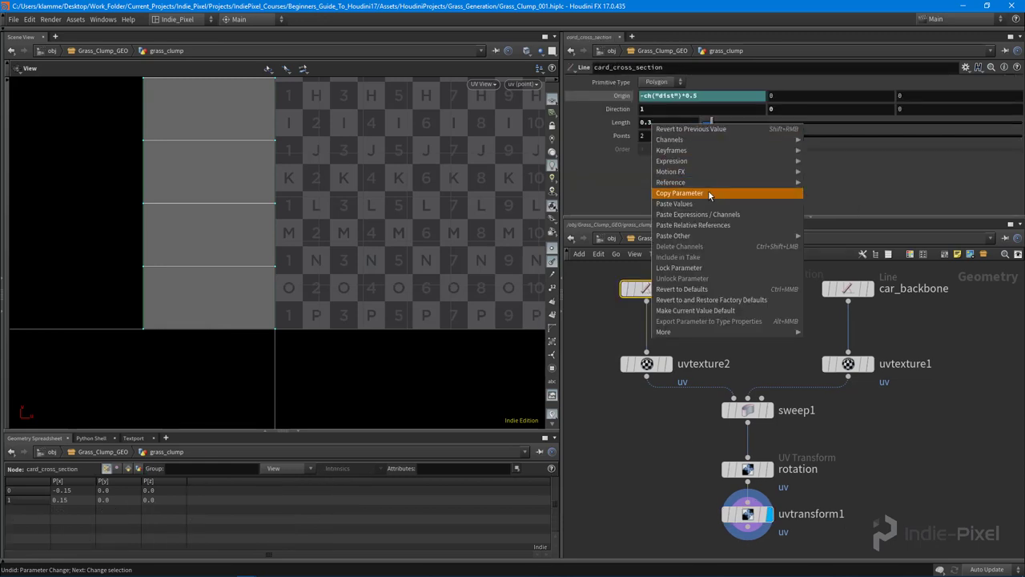
{"action": "left_click", "coordinate": [708, 190]}
Paste the copied length as a relative reference into uvtransform1's X translate and inspect the shifted UVs.
{"action": "middle_click_drag", "start_coordinate": [817, 371], "coordinate": [800, 295]}
{"action": "left_click", "coordinate": [726, 439]}
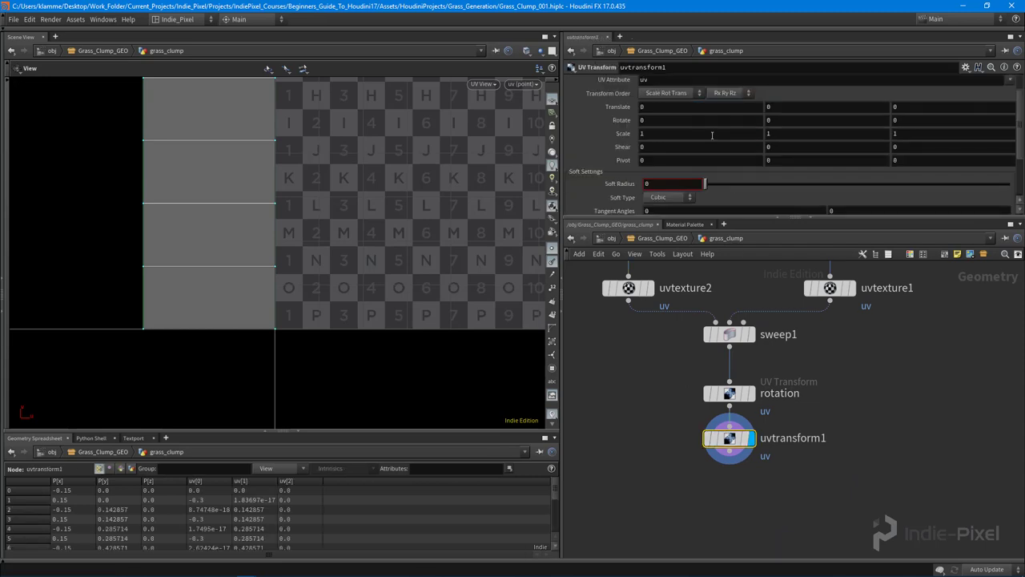
{"action": "right_click", "coordinate": [648, 107]}
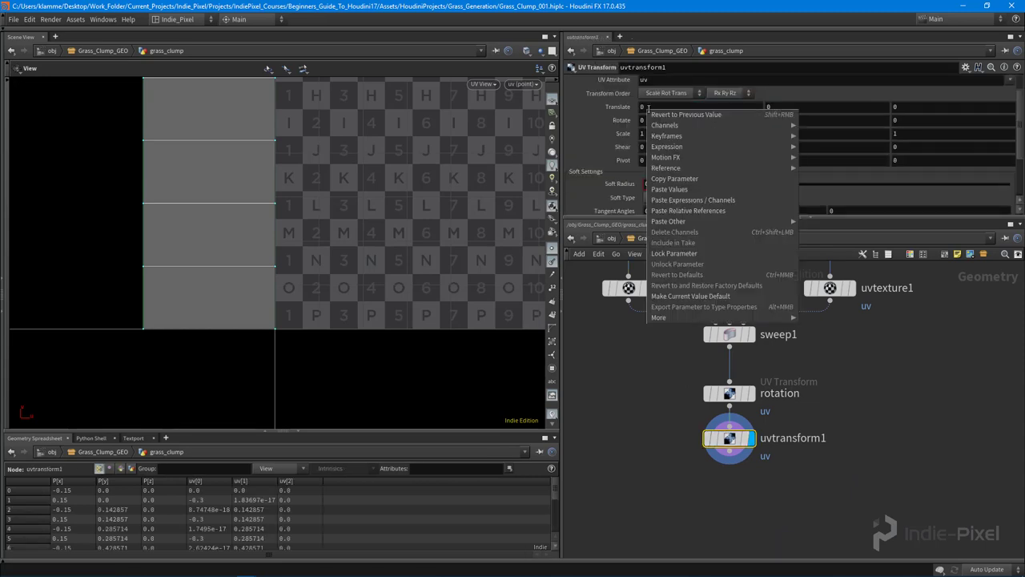
{"action": "left_click", "coordinate": [718, 209]}
{"action": "right_click_drag", "start_coordinate": [387, 250], "coordinate": [305, 249]}
{"action": "middle_click_drag", "start_coordinate": [412, 203], "coordinate": [318, 252]}
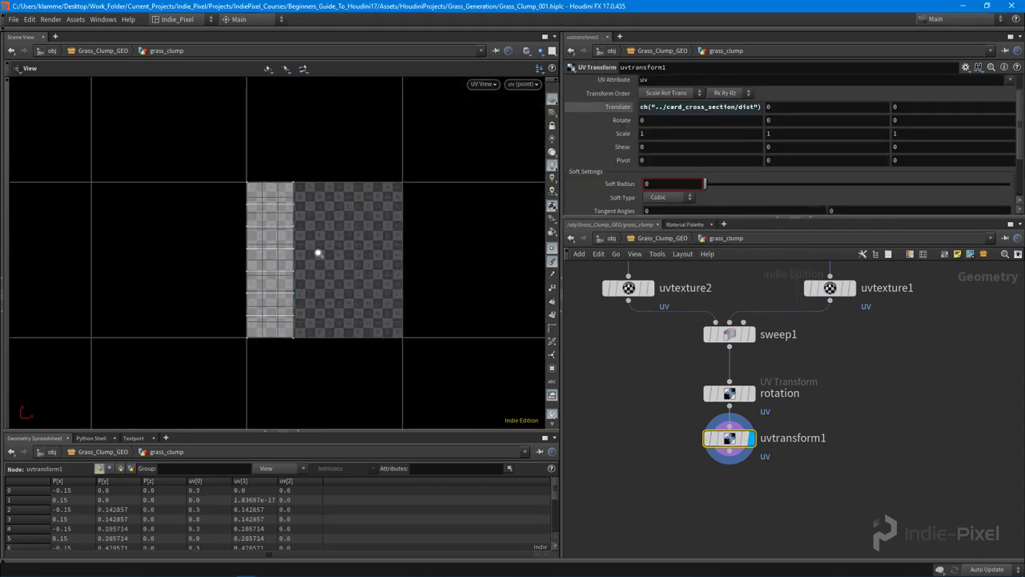
Try adjusting the card_cross_section line's length to check how the UVs follow, and undo the change.
{"action": "right_click_drag", "start_coordinate": [318, 251], "coordinate": [325, 253]}
{"action": "middle_click_drag", "start_coordinate": [787, 346], "coordinate": [787, 418]}
{"action": "left_click", "coordinate": [627, 284]}
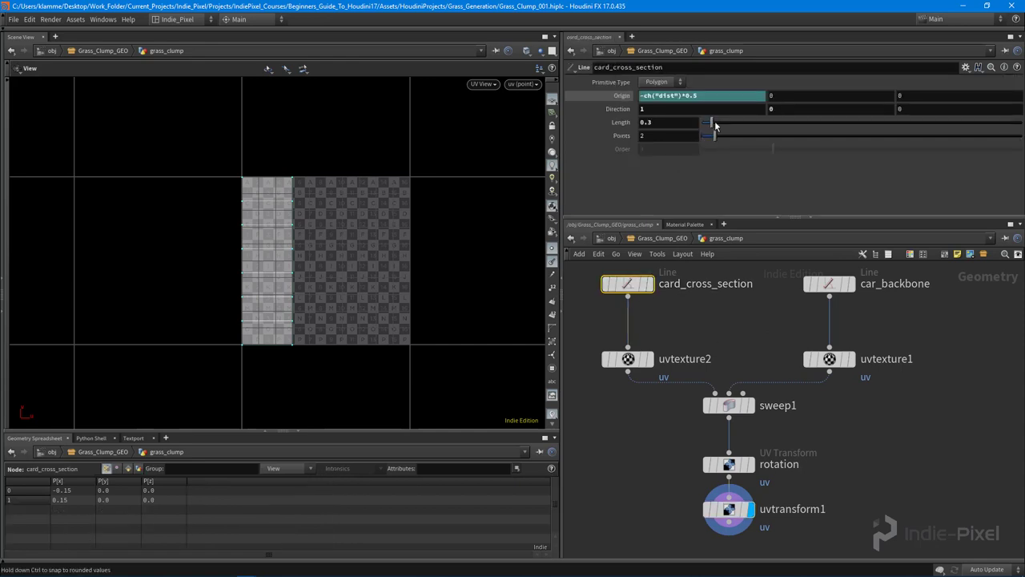
{"action": "mouse_move", "coordinate": [716, 126]}
{"action": "left_mouse_down"}
{"action": "mouse_move", "coordinate": [727, 127]}
{"action": "mouse_move", "coordinate": [710, 132]}
{"action": "left_mouse_up"}
{"action": "key", "text": "ctrl+z"}
{"action": "mouse_move", "coordinate": [409, 272]}
{"action": "right_mouse_down"}
{"action": "mouse_move", "coordinate": [401, 283]}
{"action": "mouse_move", "coordinate": [419, 286]}
{"action": "right_mouse_up"}
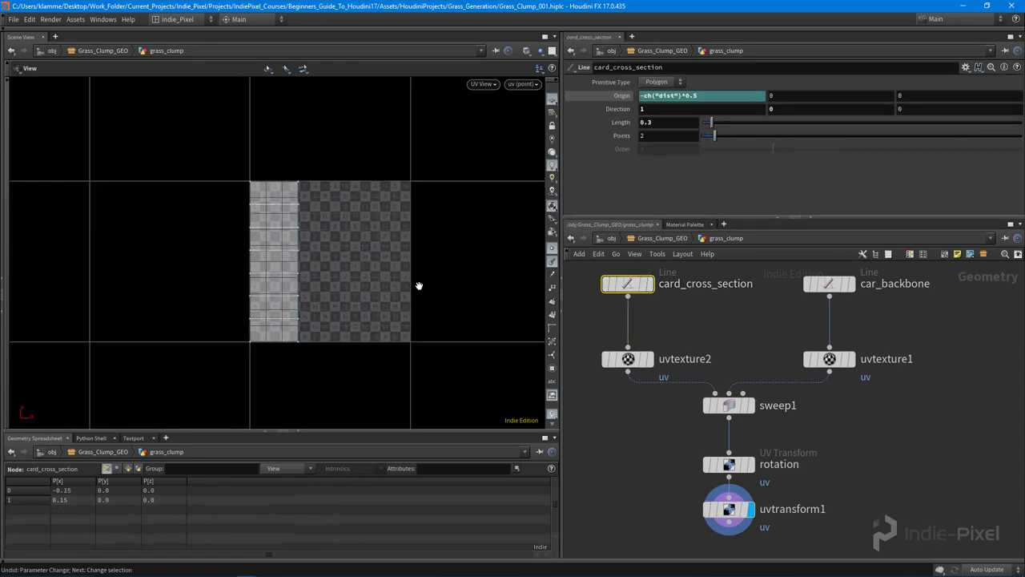
Switch the viewport from the UV view to the perspective view of the card and enlarge the network editor.
{"action": "key", "text": "space+1"}
{"action": "left_click_drag", "start_coordinate": [357, 296], "coordinate": [342, 280]}
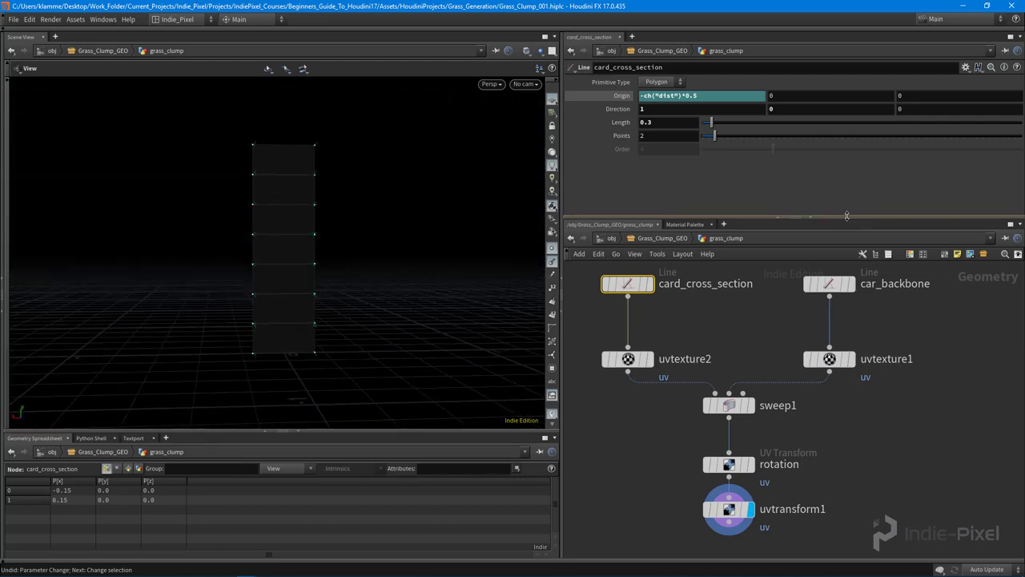
{"action": "left_click_drag", "start_coordinate": [847, 216], "coordinate": [847, 172]}
{"action": "left_click_drag", "start_coordinate": [428, 319], "coordinate": [311, 325]}
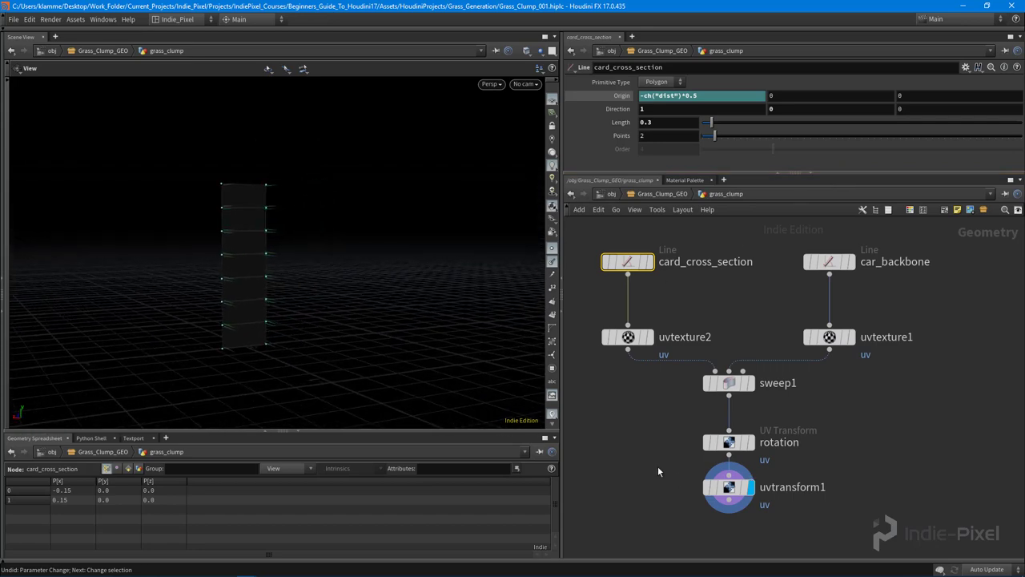
Add an Object Merge node beside the uvtransform1 node.
{"action": "middle_click_drag", "start_coordinate": [659, 472], "coordinate": [732, 389]}
{"action": "left_click_drag", "start_coordinate": [805, 418], "coordinate": [805, 432]}
{"action": "middle_click_drag", "start_coordinate": [665, 357], "coordinate": [875, 447]}
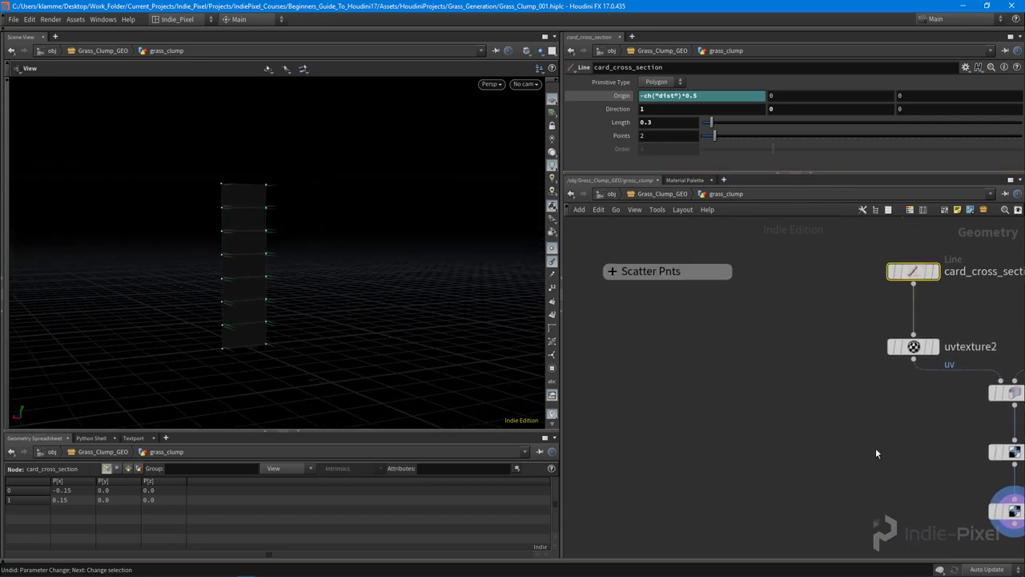
{"action": "scroll", "coordinate": [841, 444], "scroll_direction": "down", "scroll_amount": 3}
{"action": "left_click_drag", "start_coordinate": [805, 247], "coordinate": [678, 393]}
{"action": "middle_click_drag", "start_coordinate": [783, 427], "coordinate": [692, 369]}
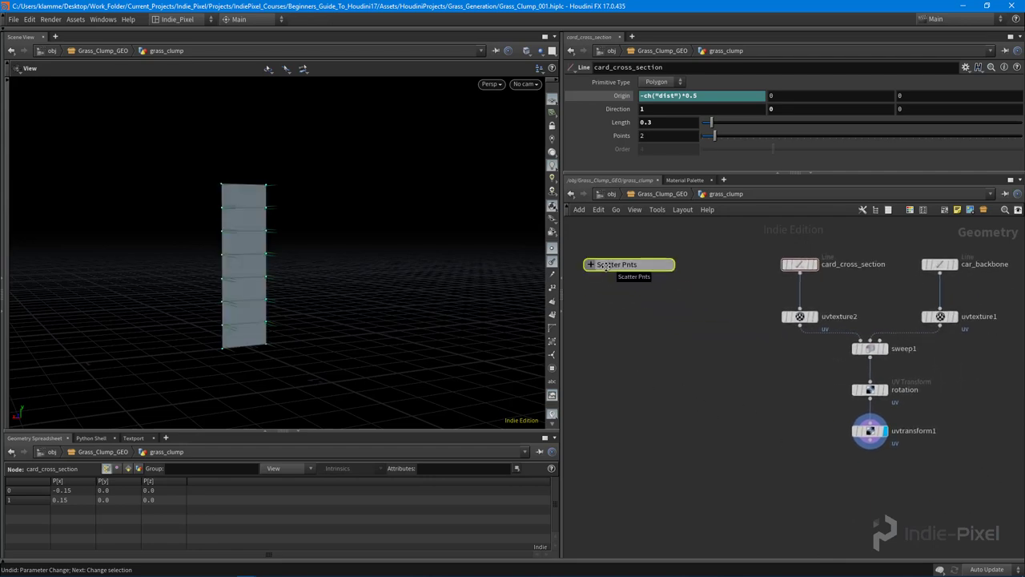
{"action": "middle_click_drag", "start_coordinate": [772, 445], "coordinate": [746, 419]}
{"action": "scroll", "coordinate": [743, 414], "scroll_direction": "up", "scroll_amount": 3}
{"action": "key", "text": "Tab"}
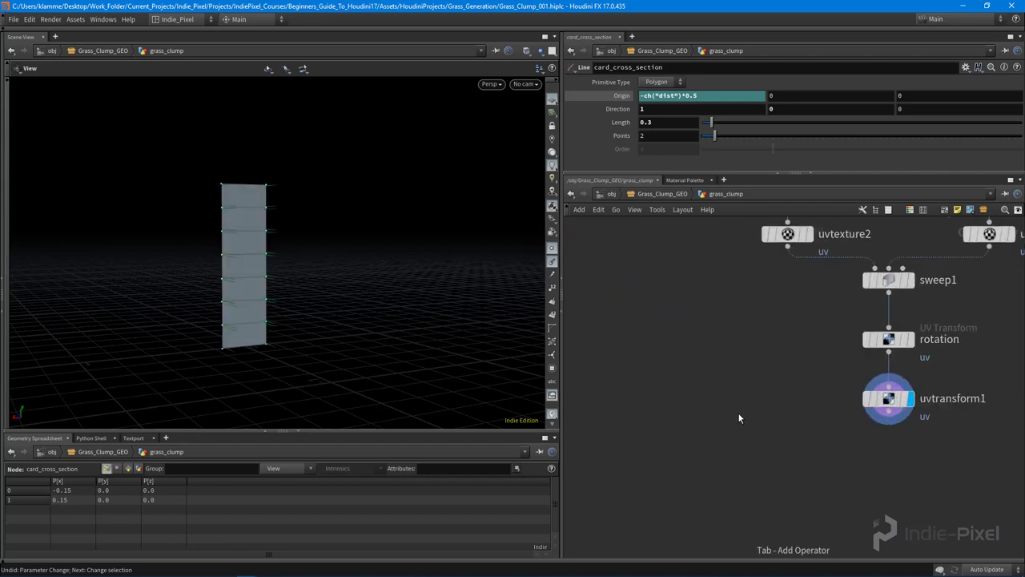
{"action": "type", "text": "ob"}
{"action": "key", "text": "Return"}
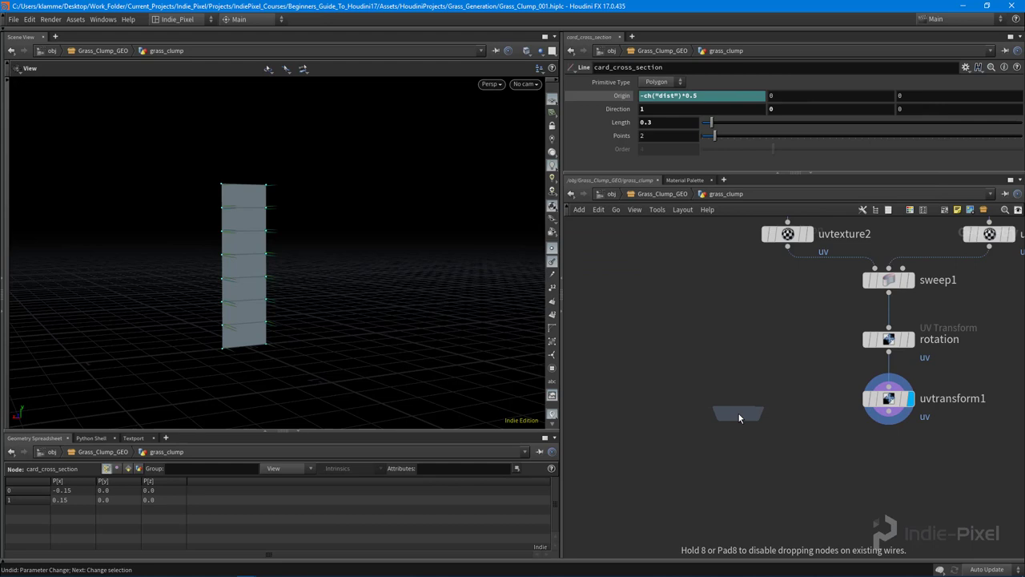
{"action": "left_click", "coordinate": [717, 402]}
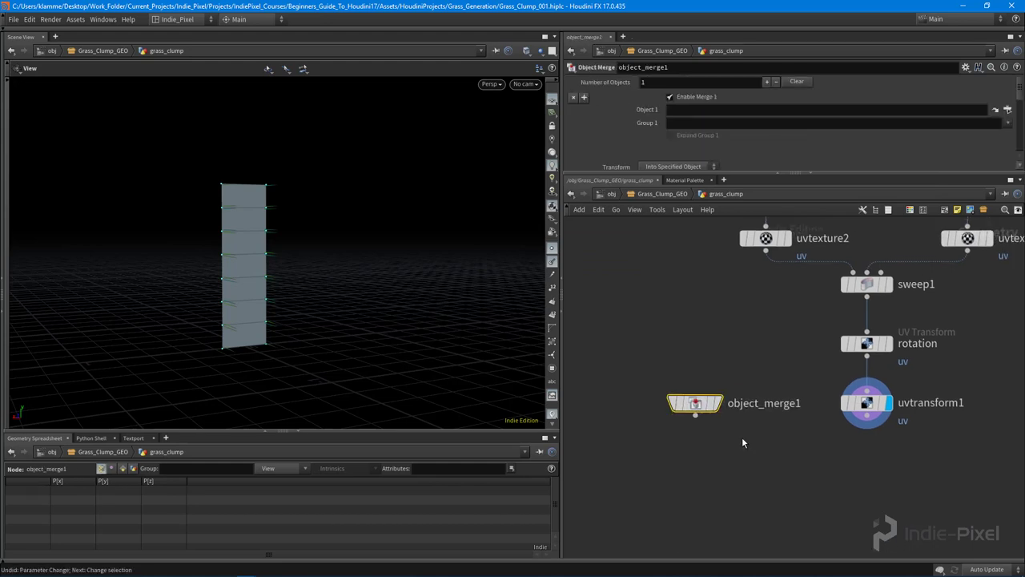
Rename the new Object Merge node get_scatter_pnts.
{"action": "key", "text": "F2"}
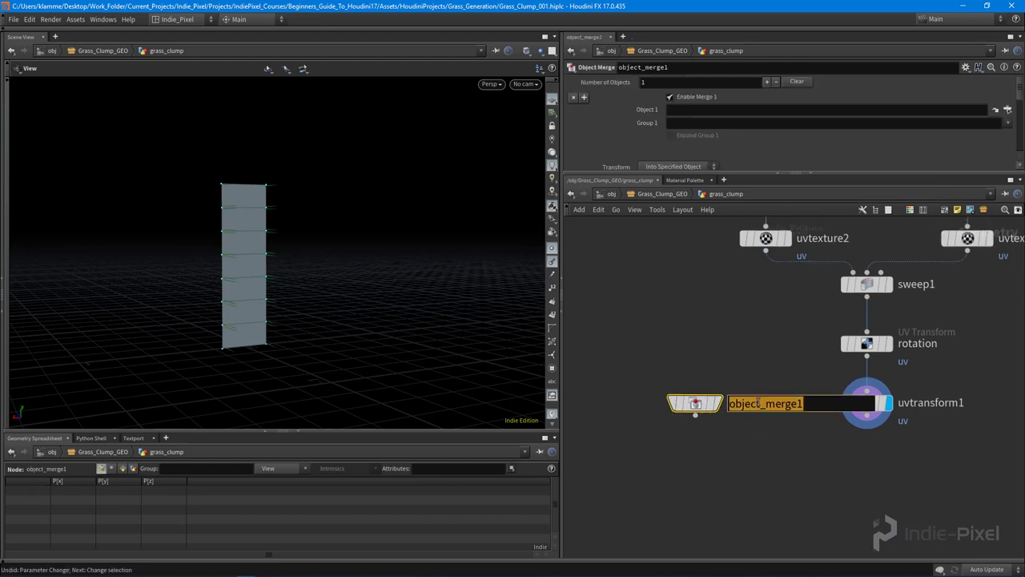
{"action": "type", "text": "get_scatter_p"}
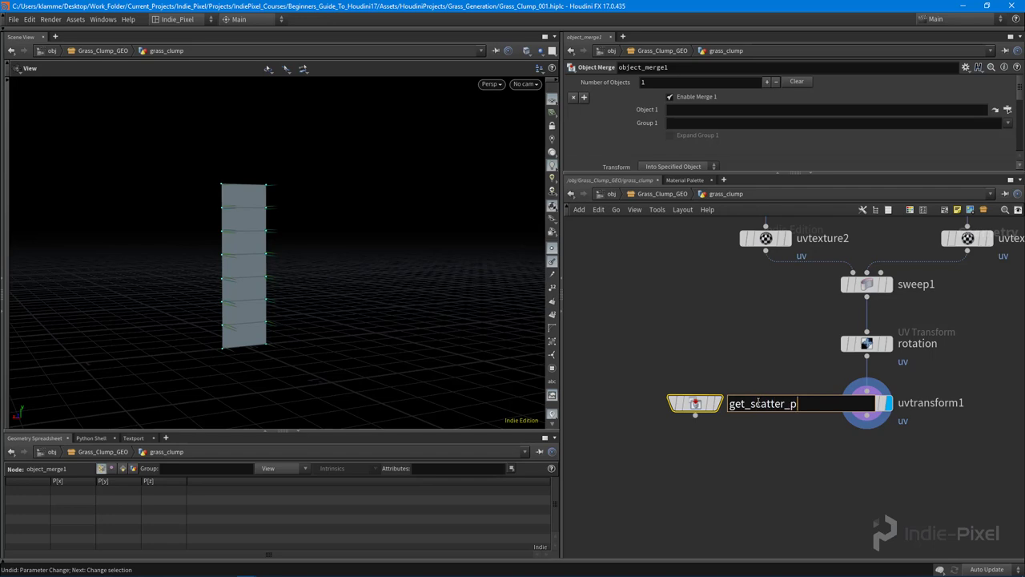
{"action": "type", "text": "nts"}
{"action": "key", "text": "Return"}
Set get_scatter_pnts' Transform to None and choose grass_clump's OUT_SCATTER_PNTS as Object 1.
{"action": "scroll", "coordinate": [712, 143], "scroll_direction": "down", "scroll_amount": 1}
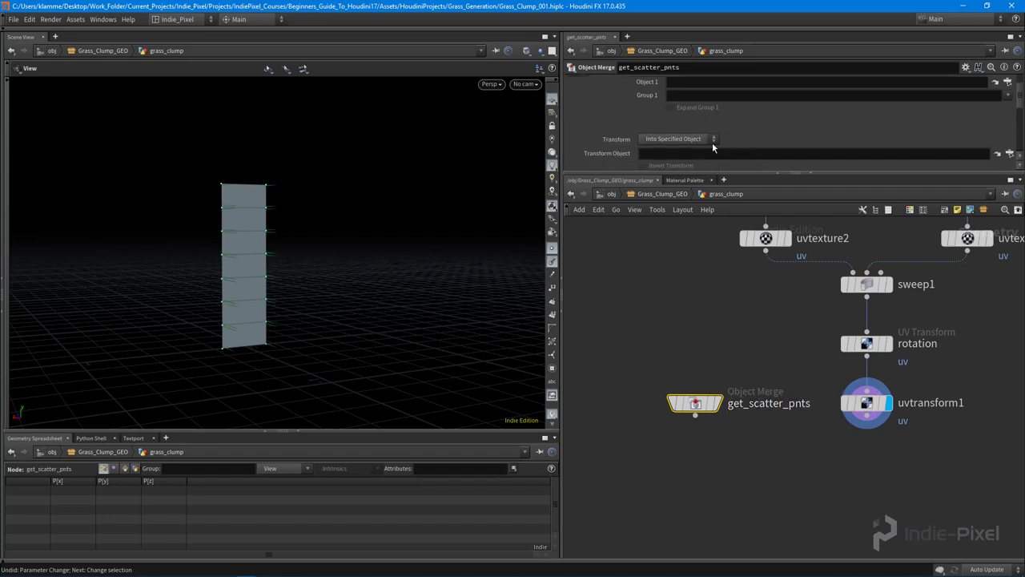
{"action": "left_click", "coordinate": [694, 143]}
{"action": "left_click", "coordinate": [677, 152]}
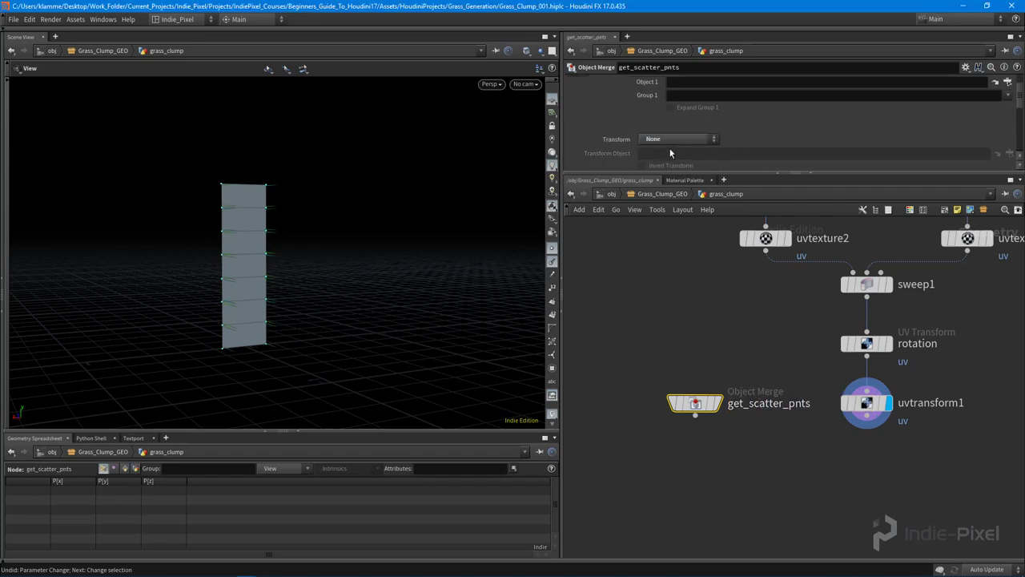
{"action": "scroll", "coordinate": [892, 138], "scroll_direction": "up", "scroll_amount": 1}
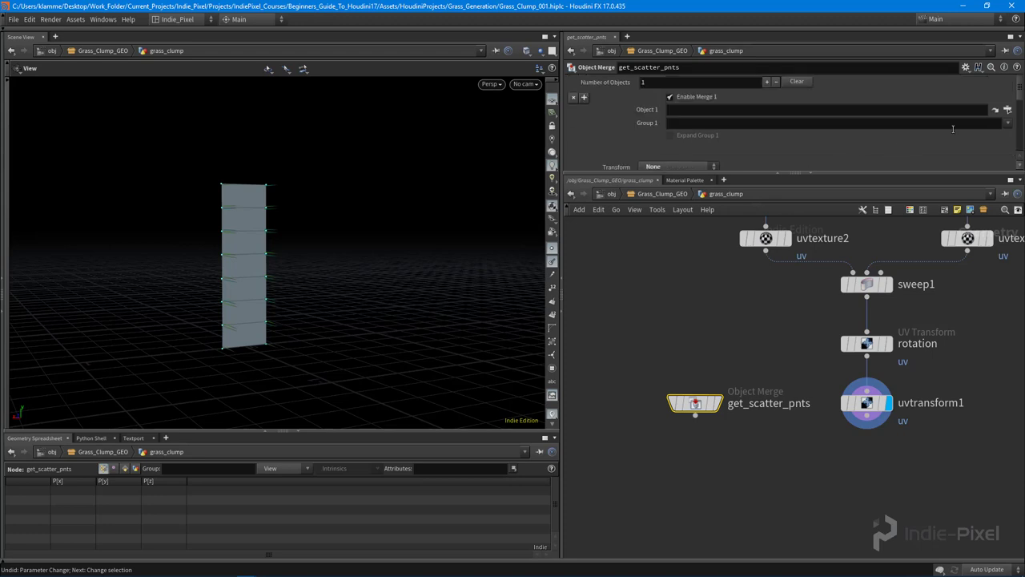
{"action": "left_click", "coordinate": [1008, 110]}
{"action": "scroll", "coordinate": [965, 101], "scroll_direction": "up", "scroll_amount": 4}
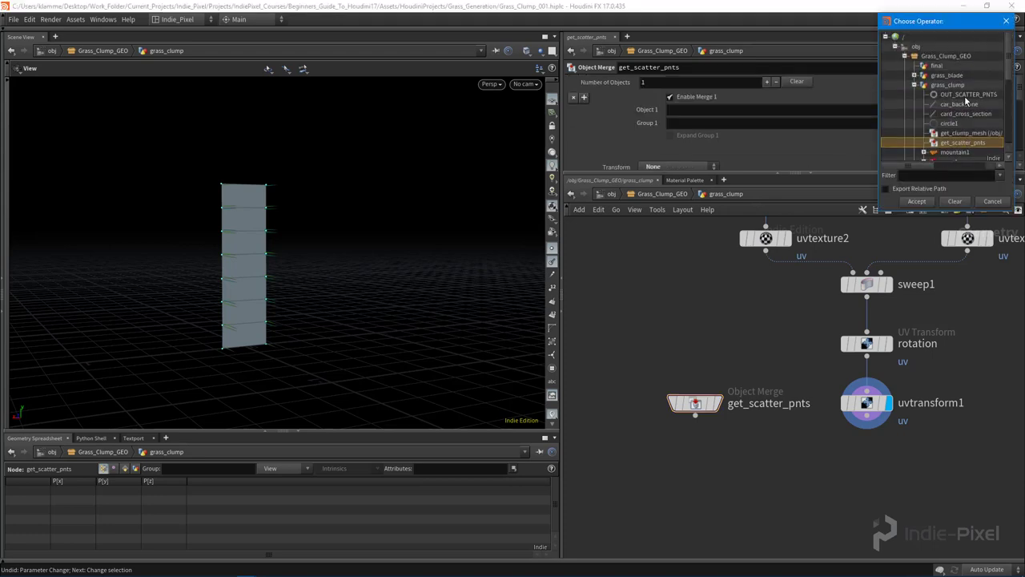
{"action": "double_click", "coordinate": [965, 94]}
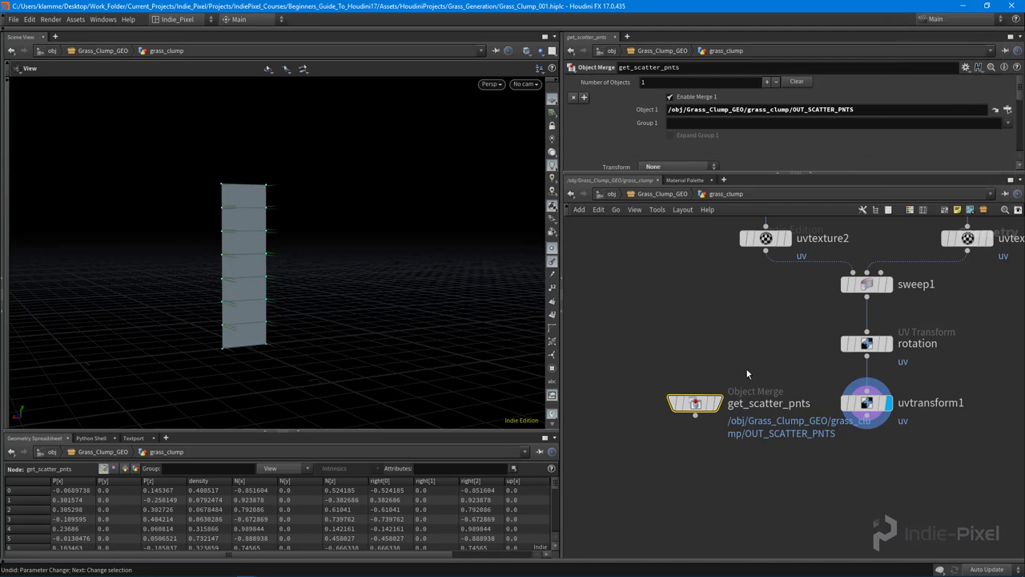
Display the get_scatter_pnts node and view its scattered points and normals from above.
{"action": "left_click", "coordinate": [719, 403]}
{"action": "left_click_drag", "start_coordinate": [267, 276], "coordinate": [313, 280]}
{"action": "middle_click_drag", "start_coordinate": [741, 444], "coordinate": [702, 379]}
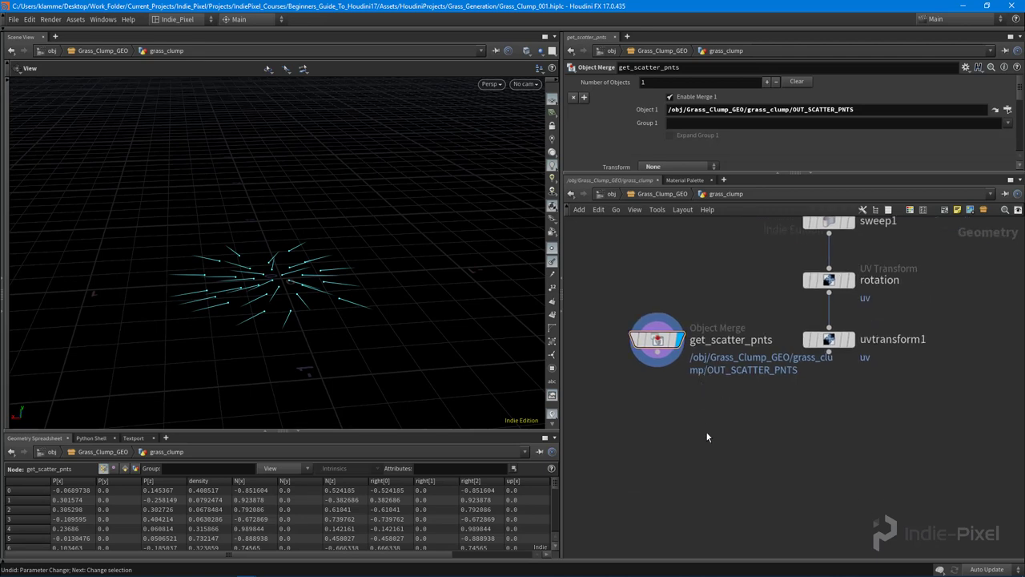
Add a Copy to Points node below get_scatter_pnts and uvtransform1.
{"action": "key", "text": "Tab"}
{"action": "type", "text": "copy"}
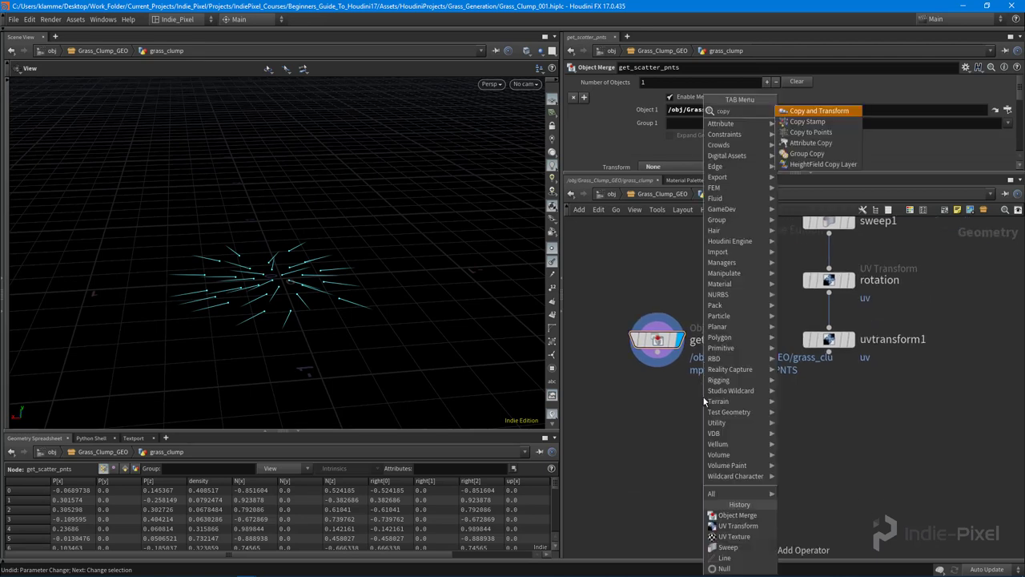
{"action": "key", "text": "Up"}
{"action": "key", "text": "Up"}
{"action": "key", "text": "Up"}
{"action": "key", "text": "Up"}
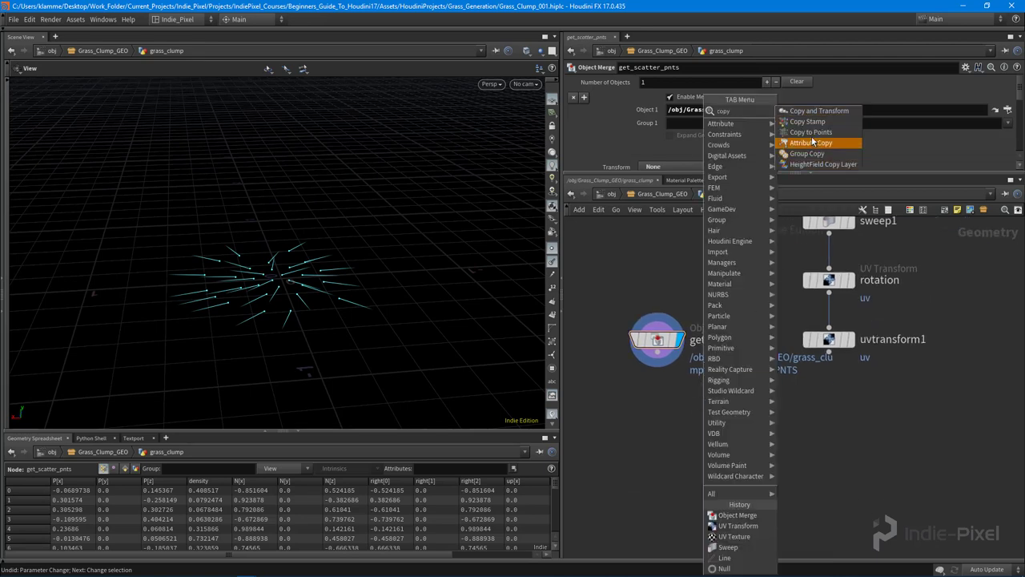
{"action": "key", "text": "Return"}
{"action": "left_click", "coordinate": [750, 410]}
Try wiring get_scatter_pnts into copytopoints1's first input and uvtransform1 into its second input.
{"action": "left_click", "coordinate": [662, 367]}
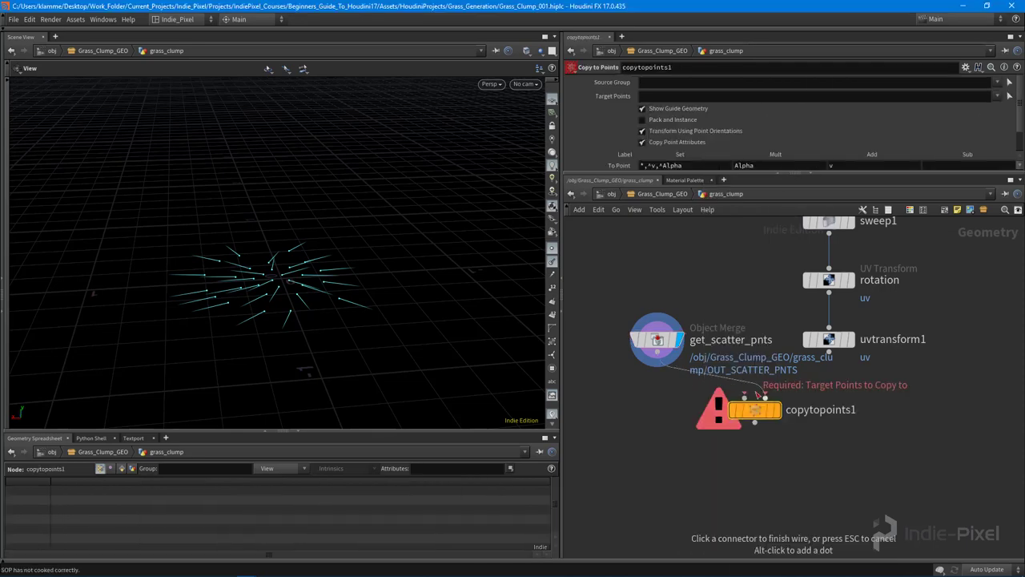
{"action": "left_click", "coordinate": [771, 408]}
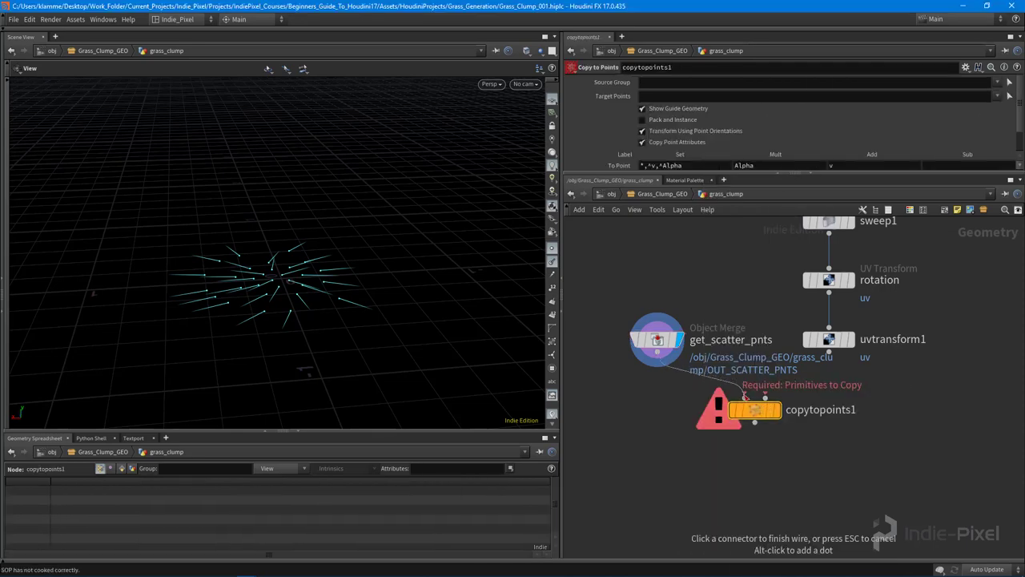
{"action": "left_click", "coordinate": [829, 350]}
{"action": "left_click", "coordinate": [766, 398]}
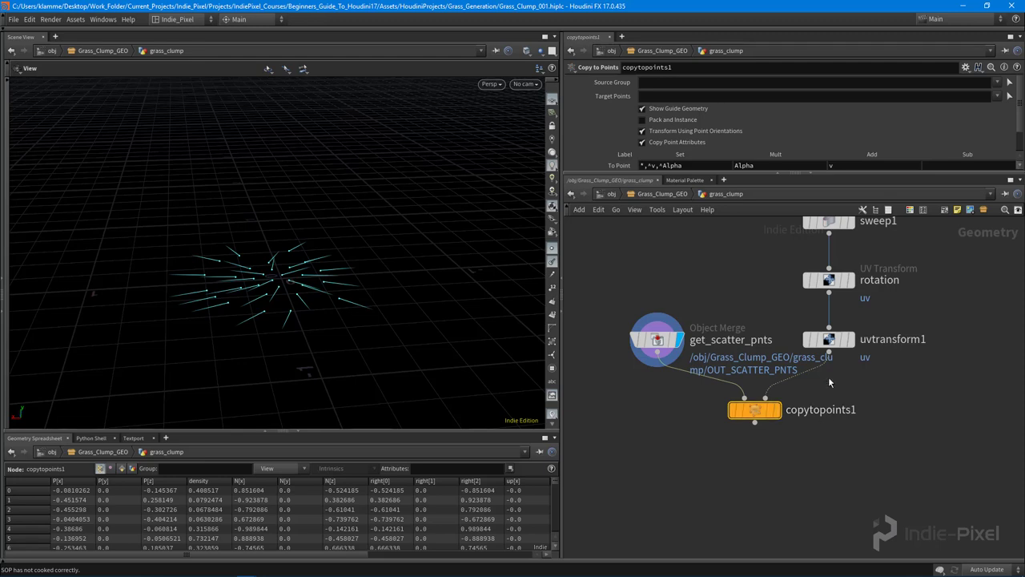
Cut both wires into copytopoints1 and move get_scatter_pnts to the other side of uvtransform1.
{"action": "key", "text": "y"}
{"action": "left_click_drag", "start_coordinate": [828, 376], "coordinate": [874, 424]}
{"action": "left_click_drag", "start_coordinate": [660, 352], "coordinate": [961, 351]}
{"action": "middle_click_drag", "start_coordinate": [910, 388], "coordinate": [708, 384]}
{"action": "key", "text": "y"}
{"action": "left_click_drag", "start_coordinate": [732, 387], "coordinate": [709, 375]}
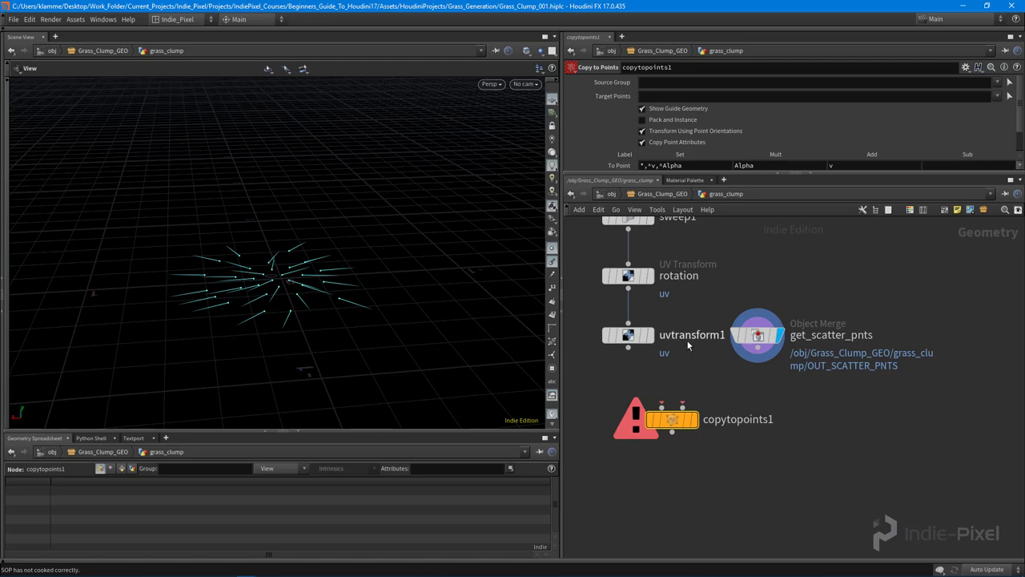
Wire uvtransform1 into copytopoints1's first input and get_scatter_pnts into its second, and display the copied cards.
{"action": "left_click", "coordinate": [757, 347]}
{"action": "left_click", "coordinate": [682, 406]}
{"action": "middle_click_drag", "start_coordinate": [788, 380], "coordinate": [807, 383]}
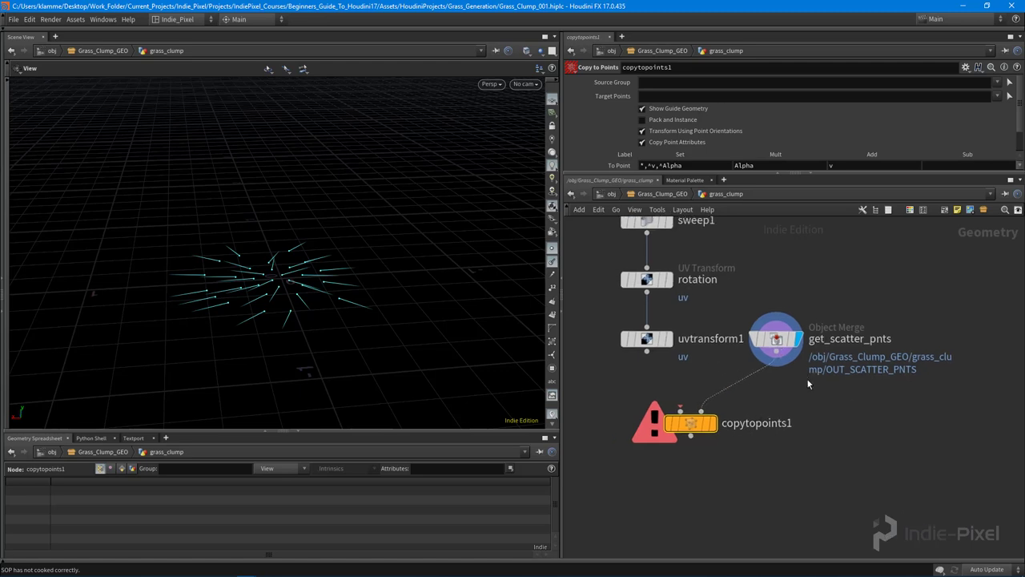
{"action": "left_click", "coordinate": [646, 348]}
{"action": "left_click", "coordinate": [681, 411]}
{"action": "left_click", "coordinate": [714, 422]}
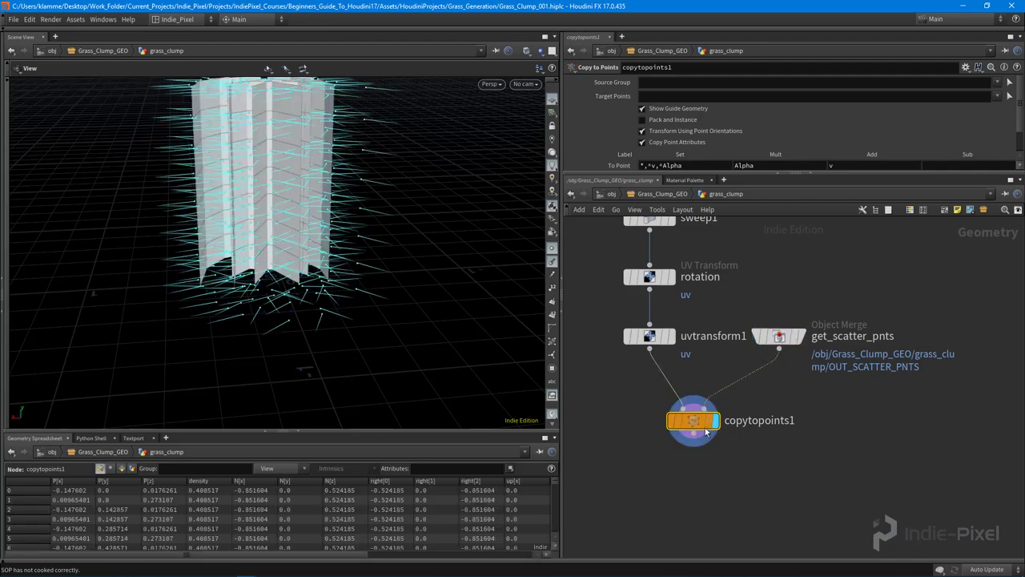
{"action": "left_click_drag", "start_coordinate": [706, 432], "coordinate": [717, 411]}
{"action": "scroll", "coordinate": [339, 187], "scroll_direction": "down", "scroll_amount": 2}
{"action": "left_click_drag", "start_coordinate": [339, 187], "coordinate": [457, 148]}
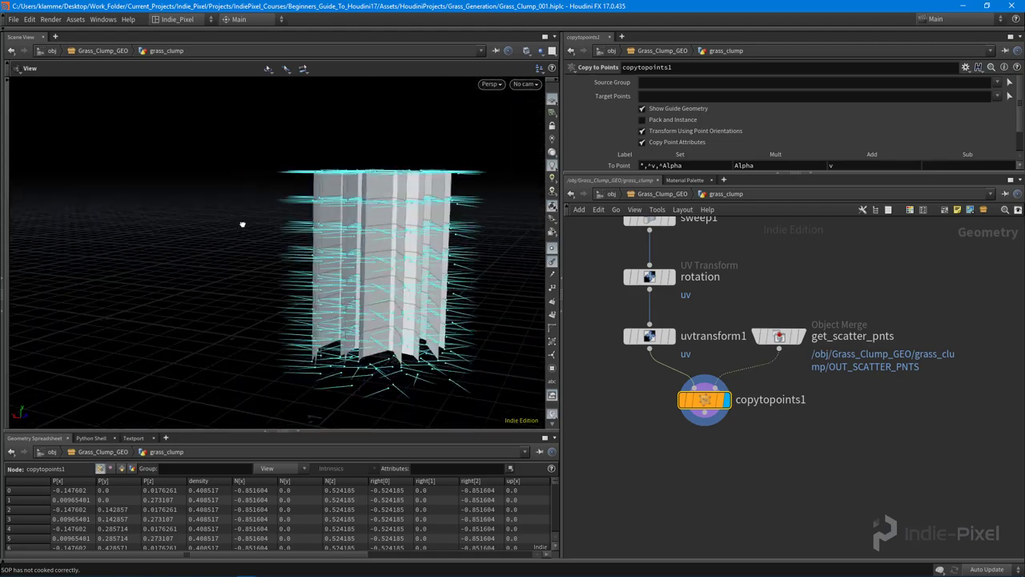
{"action": "left_click_drag", "start_coordinate": [373, 224], "coordinate": [355, 296]}
{"action": "left_click_drag", "start_coordinate": [347, 310], "coordinate": [365, 244]}
Move get_scatter_pnts and copytopoints1 farther down the network to make room below uvtransform1.
{"action": "middle_click_drag", "start_coordinate": [780, 408], "coordinate": [785, 377]}
{"action": "left_click_drag", "start_coordinate": [686, 420], "coordinate": [785, 449]}
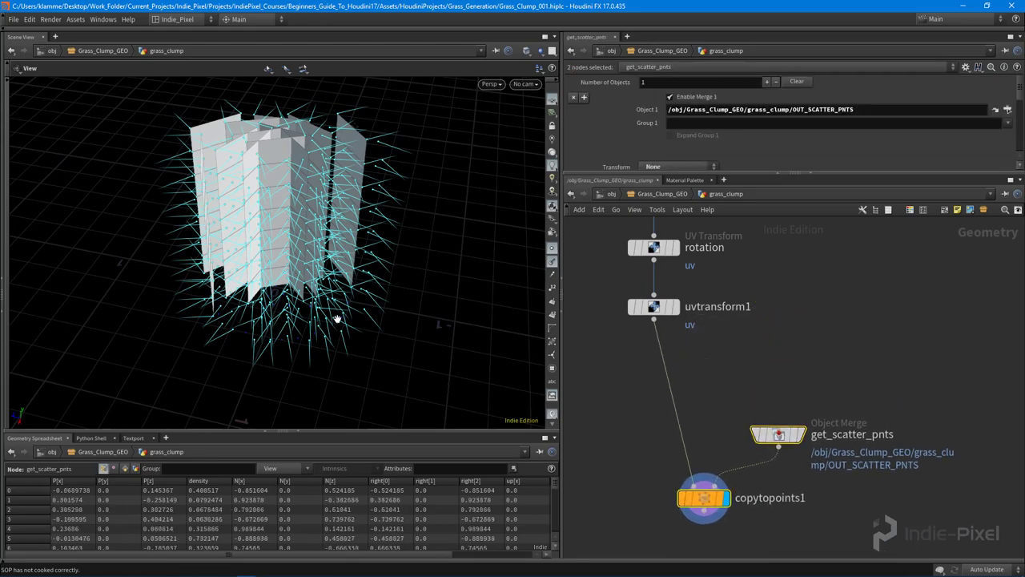
{"action": "left_click_drag", "start_coordinate": [365, 290], "coordinate": [473, 306]}
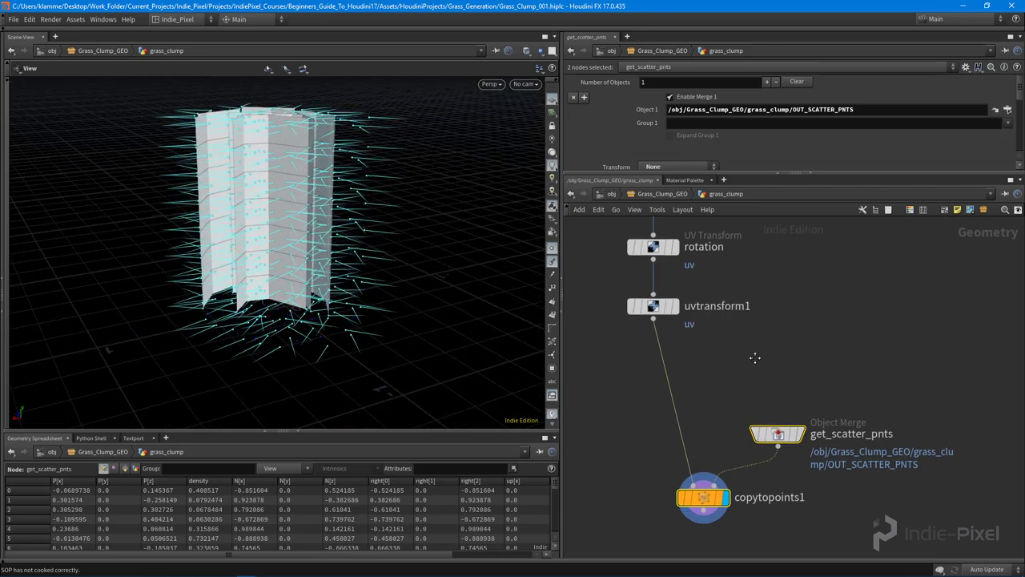
{"action": "middle_click_drag", "start_coordinate": [684, 436], "coordinate": [685, 367]}
{"action": "left_click_drag", "start_coordinate": [780, 365], "coordinate": [759, 441]}
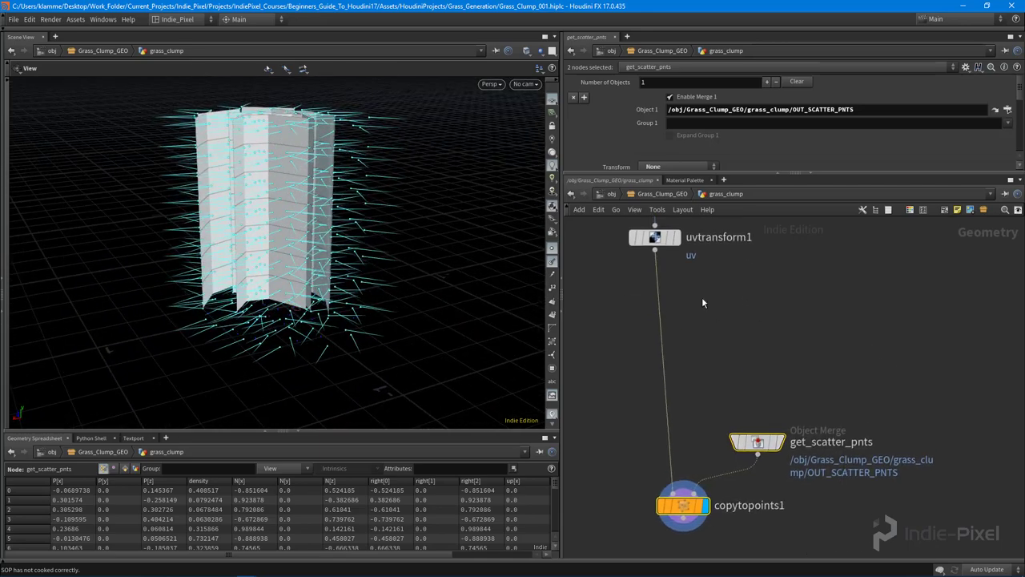
{"action": "middle_click_drag", "start_coordinate": [691, 304], "coordinate": [696, 359]}
{"action": "left_click", "coordinate": [696, 358]}
Add a Reverse node in the free space below uvtransform1.
{"action": "key", "text": "Tab"}
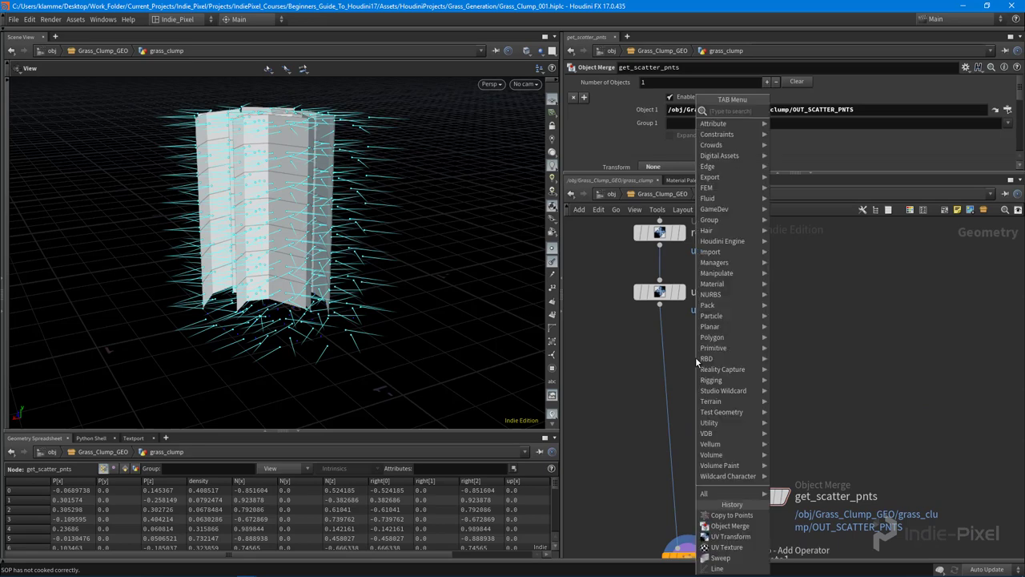
{"action": "type", "text": "reve"}
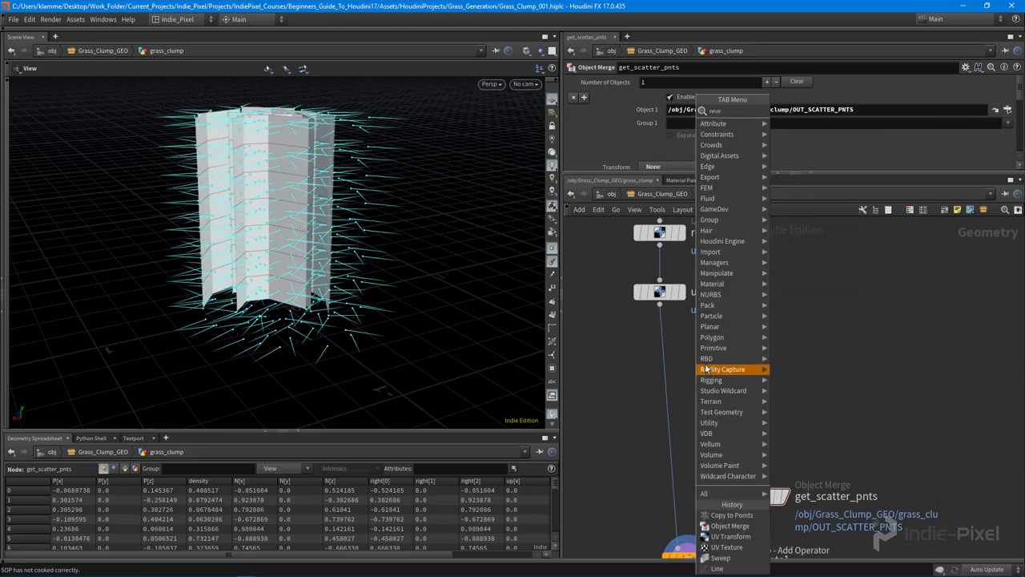
{"action": "key", "text": "Escape"}
{"action": "key", "text": "Tab"}
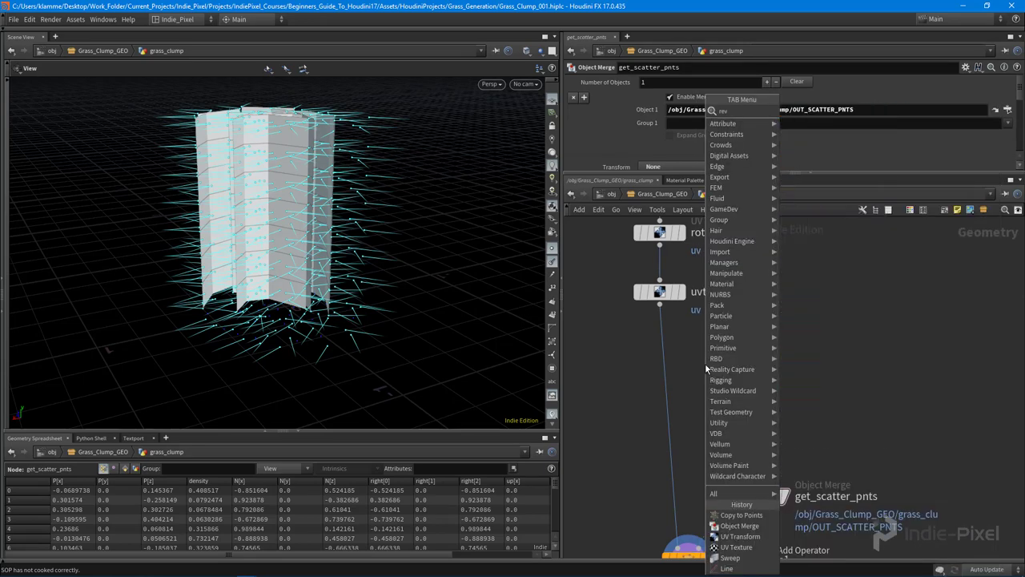
{"action": "type", "text": "er"}
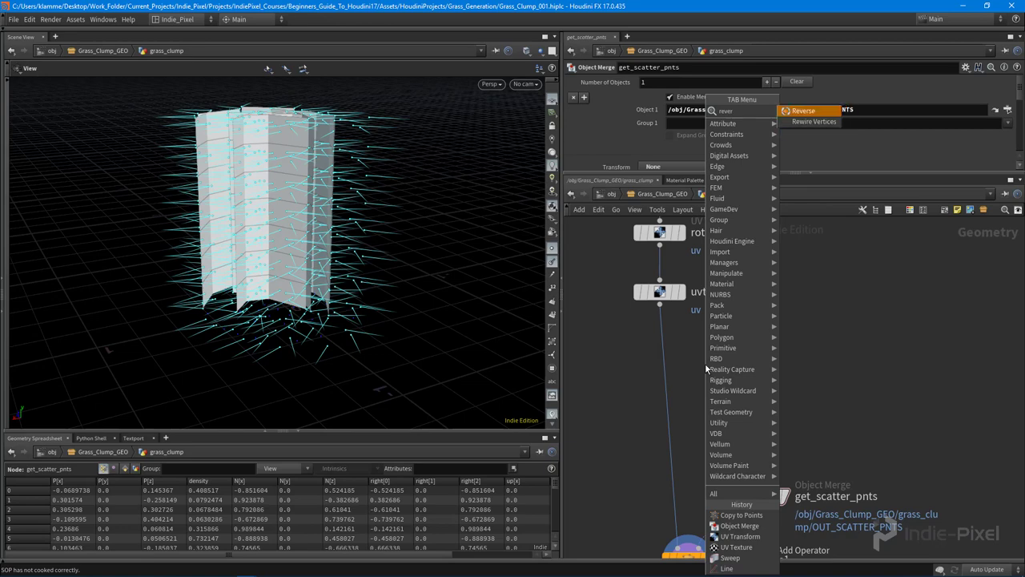
{"action": "key", "text": "Return"}
{"action": "left_click", "coordinate": [762, 365]}
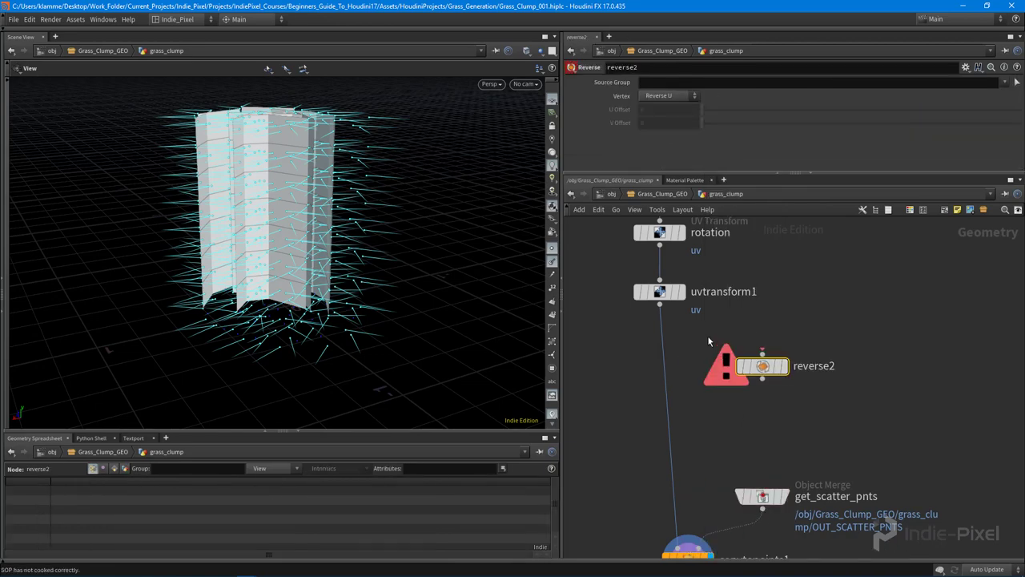
Wire uvtransform1's output into the reverse2 node.
{"action": "scroll", "coordinate": [680, 325], "scroll_direction": "up", "scroll_amount": 3}
{"action": "left_click", "coordinate": [636, 280]}
{"action": "left_click", "coordinate": [849, 383]}
{"action": "middle_click_drag", "start_coordinate": [954, 286], "coordinate": [959, 256]}
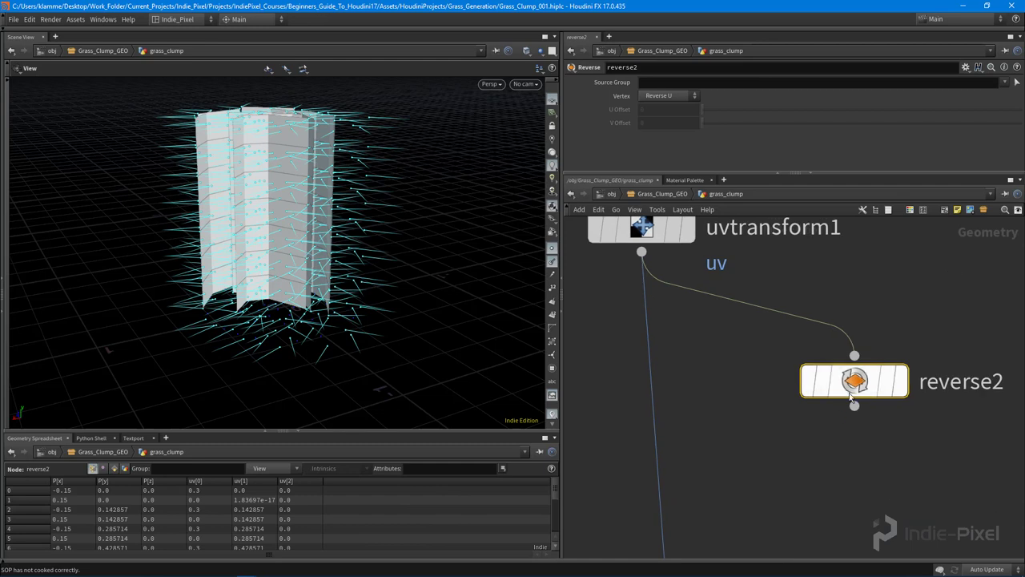
Move reverse2 slightly up and add a Merge node in the free space below it.
{"action": "left_click_drag", "start_coordinate": [852, 380], "coordinate": [852, 355]}
{"action": "middle_click_drag", "start_coordinate": [760, 429], "coordinate": [788, 373]}
{"action": "key", "text": "Tab"}
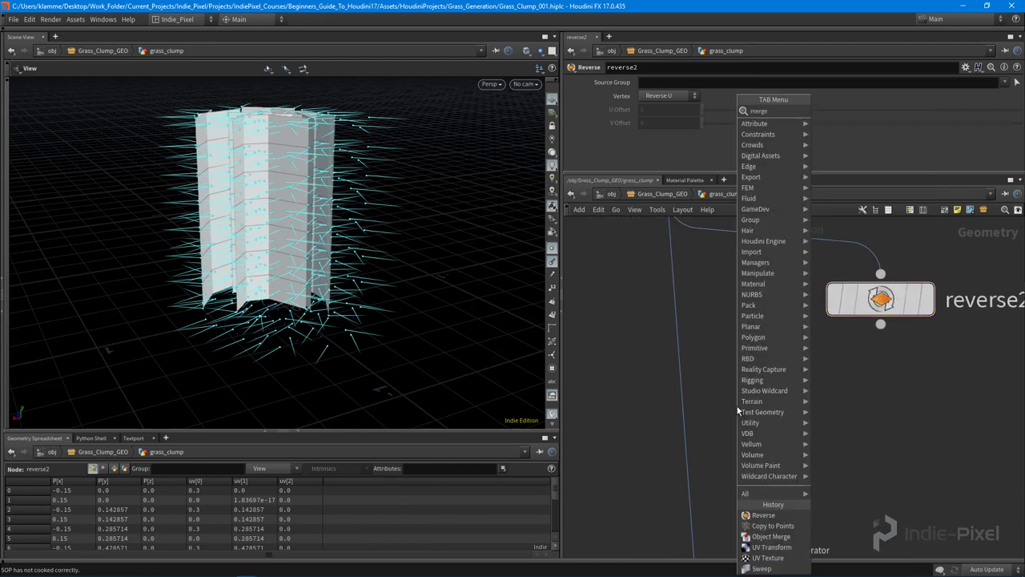
{"action": "key", "text": "Return"}
{"action": "left_click", "coordinate": [755, 407]}
Wire uvtransform1 and reverse2 into merge1 and display the merged card.
{"action": "middle_click_drag", "start_coordinate": [695, 255], "coordinate": [696, 287]}
{"action": "left_click", "coordinate": [668, 230]}
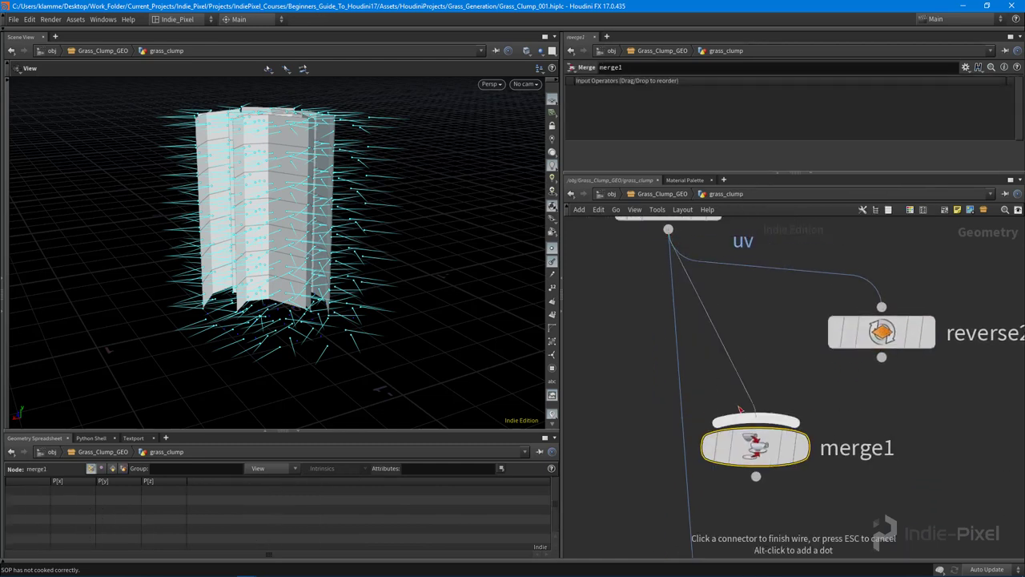
{"action": "left_click", "coordinate": [746, 417]}
{"action": "left_click_drag", "start_coordinate": [881, 357], "coordinate": [772, 419]}
{"action": "left_click", "coordinate": [801, 447]}
Insert merge1 into the wire between uvtransform1 and copytopoints1, and display copytopoints1.
{"action": "middle_click_drag", "start_coordinate": [862, 509], "coordinate": [846, 375]}
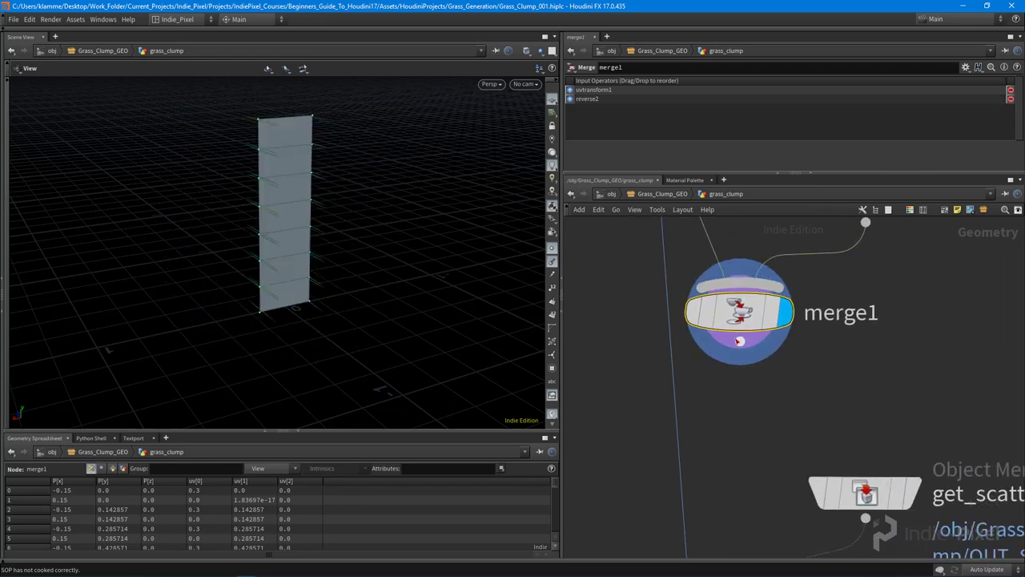
{"action": "left_click_drag", "start_coordinate": [672, 377], "coordinate": [634, 316]}
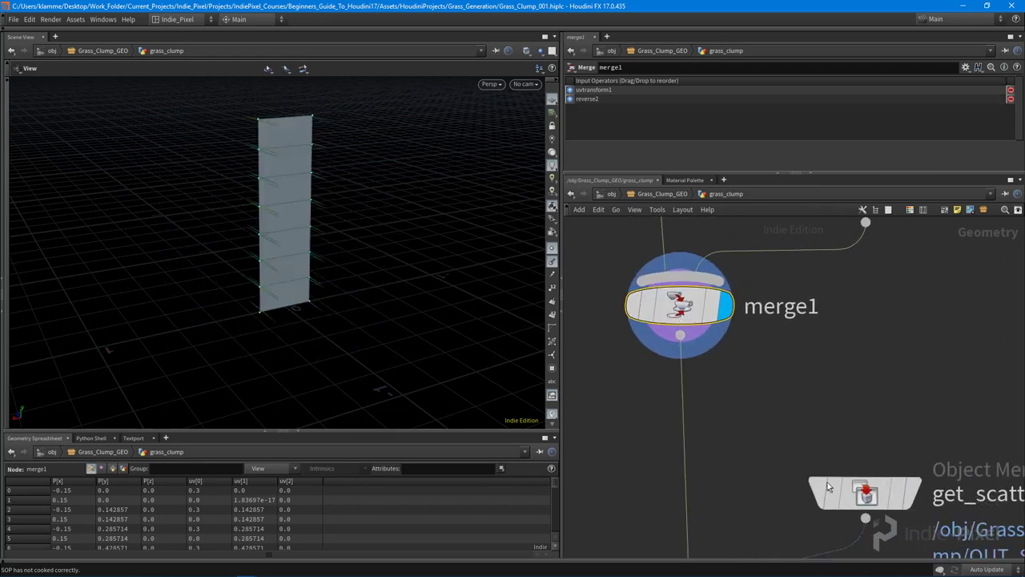
{"action": "middle_click_drag", "start_coordinate": [829, 486], "coordinate": [831, 380]}
{"action": "left_click", "coordinate": [760, 519]}
{"action": "scroll", "coordinate": [317, 233], "scroll_direction": "down", "scroll_amount": 1}
{"action": "left_click_drag", "start_coordinate": [316, 233], "coordinate": [480, 321]}
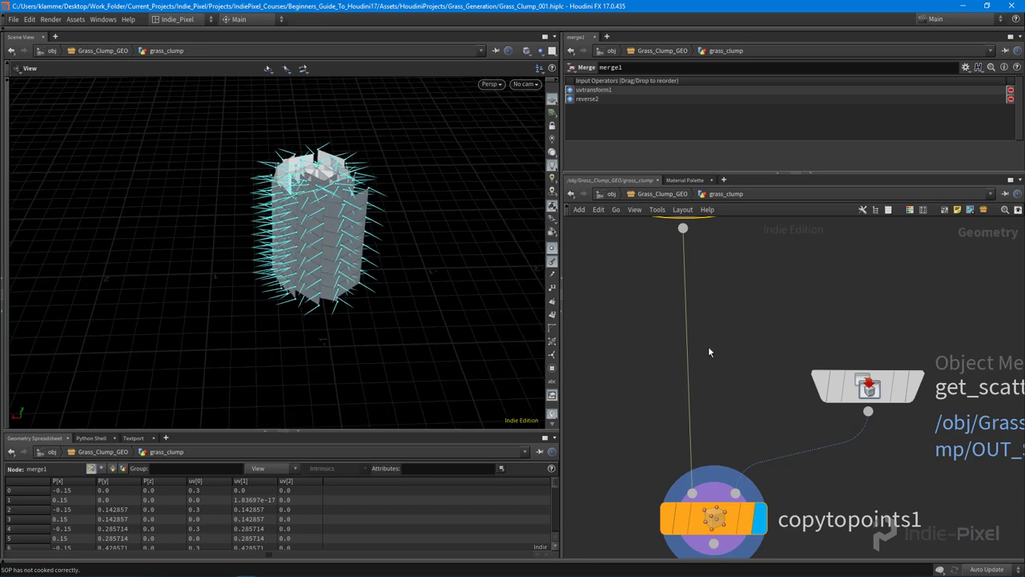
Review the node chain from the card curves through uvtransform1, reverse2 and merge1 to copytopoints1.
{"action": "scroll", "coordinate": [708, 346], "scroll_direction": "down", "scroll_amount": 4}
{"action": "left_click_drag", "start_coordinate": [660, 486], "coordinate": [783, 447]}
{"action": "middle_click_drag", "start_coordinate": [761, 329], "coordinate": [754, 348]}
{"action": "left_click", "coordinate": [754, 349]}
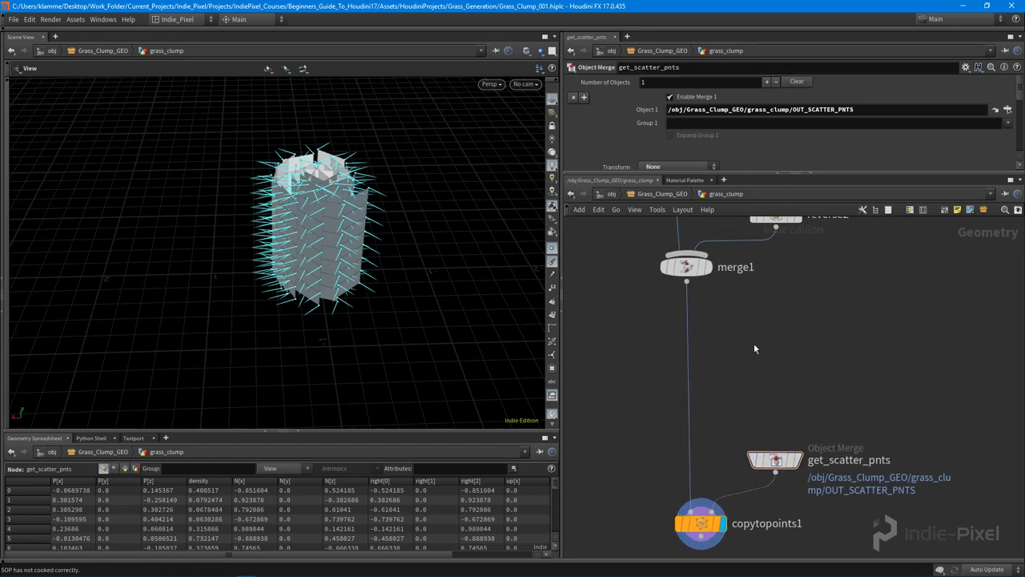
{"action": "middle_click_drag", "start_coordinate": [772, 308], "coordinate": [787, 407]}
{"action": "scroll", "coordinate": [789, 359], "scroll_direction": "down", "scroll_amount": 3}
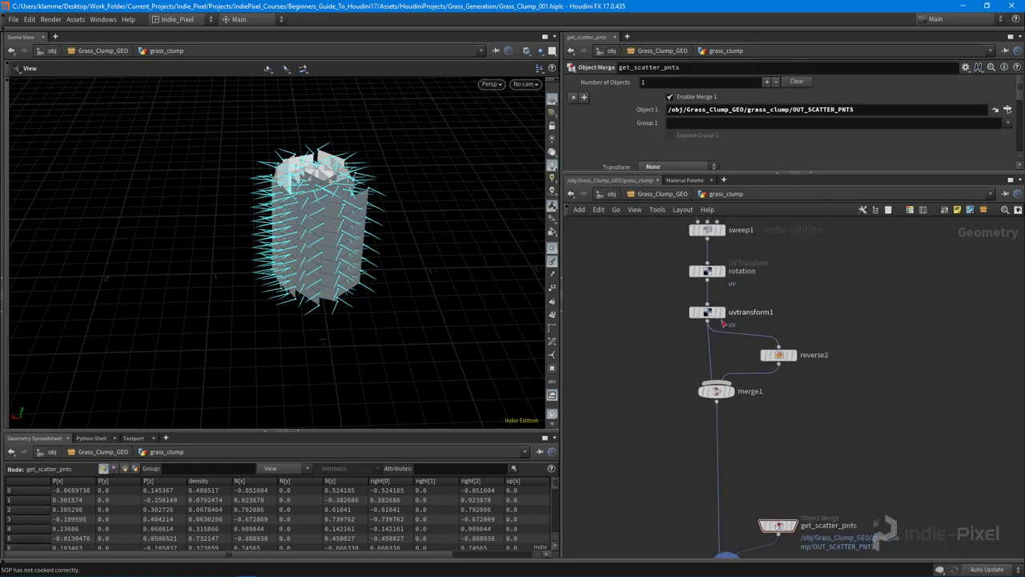
{"action": "middle_click_drag", "start_coordinate": [662, 281], "coordinate": [677, 415]}
{"action": "left_click_drag", "start_coordinate": [613, 266], "coordinate": [805, 495]}
{"action": "middle_click_drag", "start_coordinate": [880, 447], "coordinate": [848, 409]}
{"action": "left_click", "coordinate": [868, 387]}
{"action": "scroll", "coordinate": [839, 417], "scroll_direction": "down", "scroll_amount": 3}
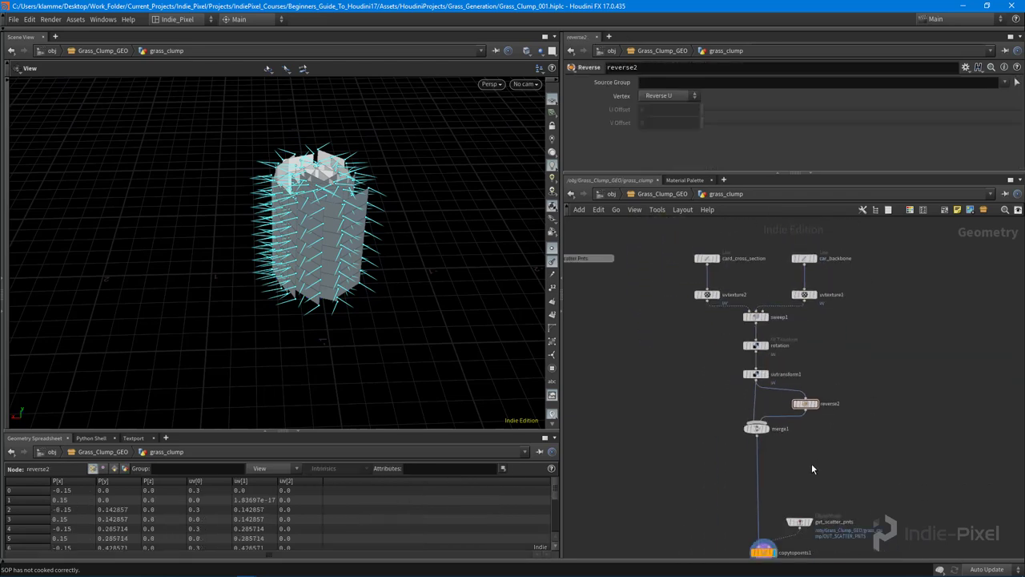
{"action": "middle_click_drag", "start_coordinate": [812, 467], "coordinate": [798, 393]}
Shift get_scatter_pnts and copytopoints1 together slightly so they line up better below merge1.
{"action": "left_click_drag", "start_coordinate": [695, 440], "coordinate": [841, 539]}
{"action": "left_click_drag", "start_coordinate": [785, 454], "coordinate": [781, 454]}
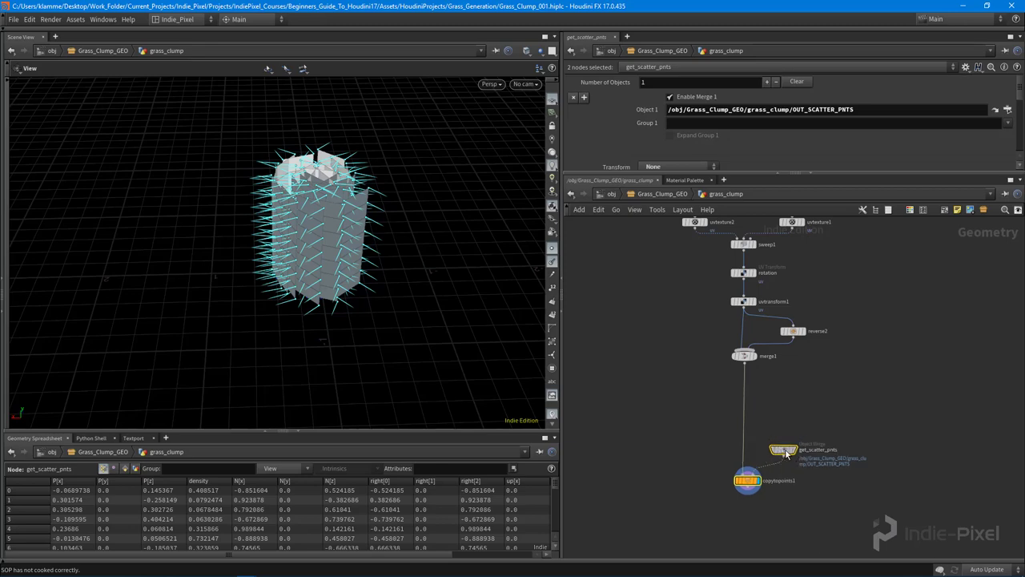
{"action": "left_click", "coordinate": [791, 426]}
Examine the copied double-sided cards around the clump from several angles.
{"action": "middle_click_drag", "start_coordinate": [790, 395], "coordinate": [780, 410]}
{"action": "right_click_drag", "start_coordinate": [388, 217], "coordinate": [393, 212]}
{"action": "left_click_drag", "start_coordinate": [394, 212], "coordinate": [359, 241]}
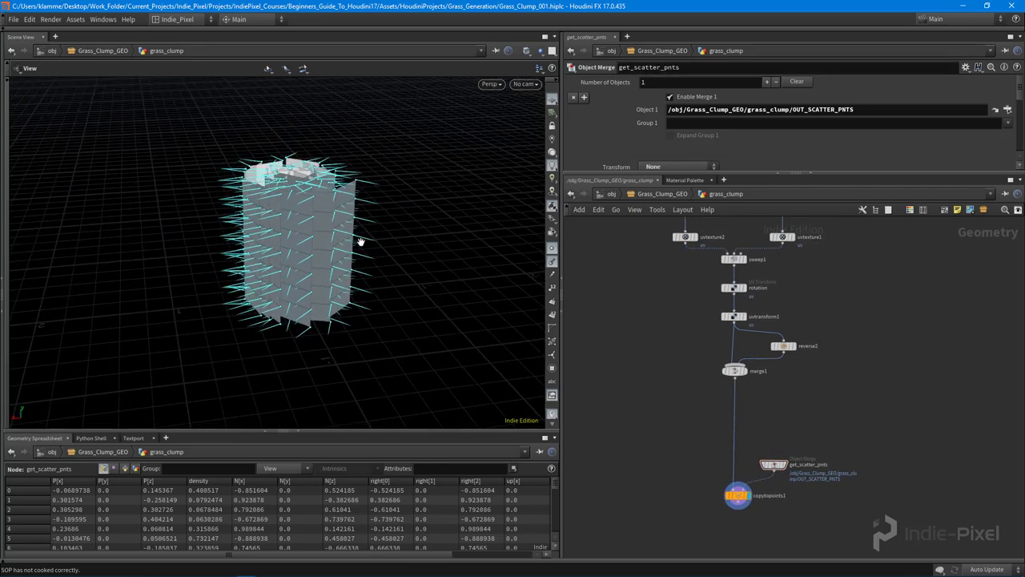
{"action": "right_click_drag", "start_coordinate": [360, 240], "coordinate": [311, 249]}
{"action": "left_click_drag", "start_coordinate": [312, 249], "coordinate": [314, 241]}
{"action": "right_click_drag", "start_coordinate": [309, 286], "coordinate": [299, 253]}
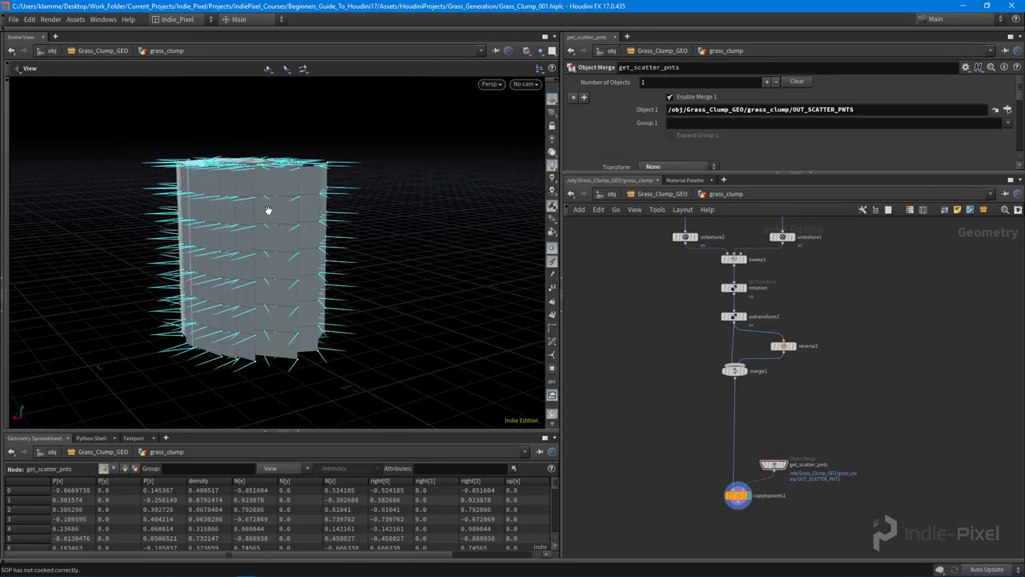
{"action": "left_click_drag", "start_coordinate": [269, 210], "coordinate": [317, 245]}
Move get_scatter_pnts closer to copytopoints1 and add a Material node below merge1.
{"action": "scroll", "coordinate": [799, 375], "scroll_direction": "up", "scroll_amount": 4}
{"action": "left_click_drag", "start_coordinate": [753, 439], "coordinate": [761, 456]}
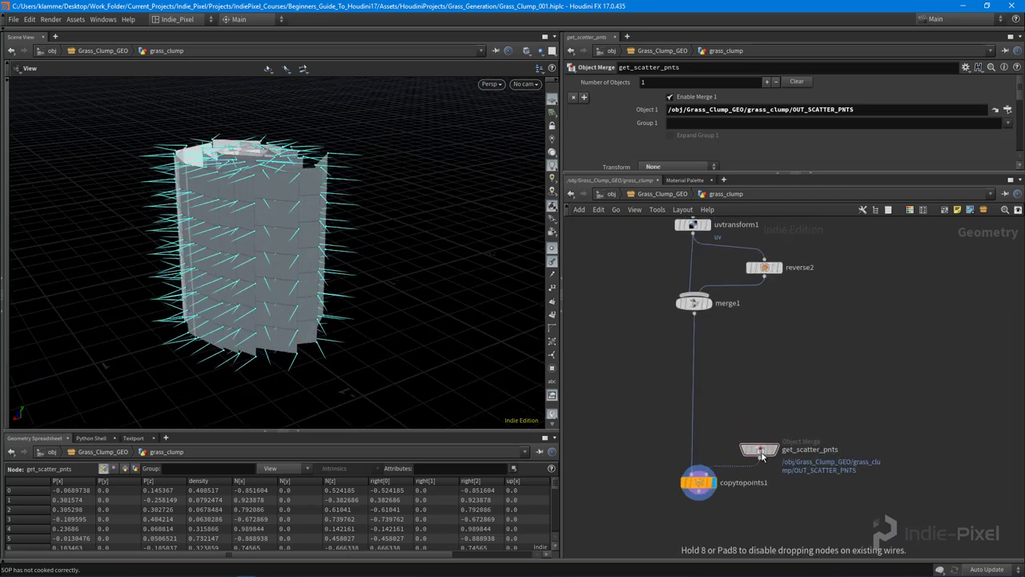
{"action": "middle_click_drag", "start_coordinate": [767, 351], "coordinate": [765, 362]}
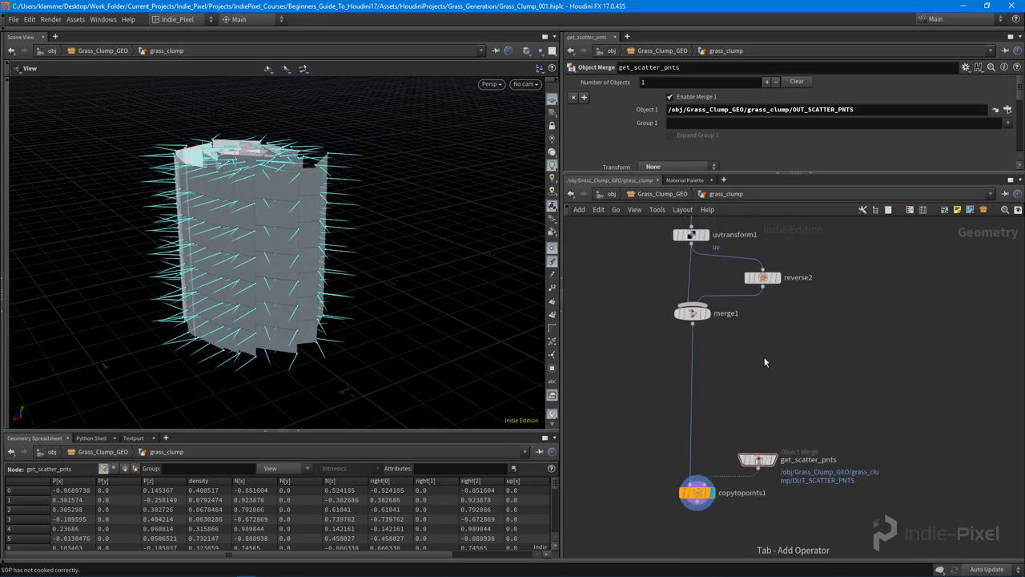
{"action": "key", "text": "Tab"}
{"action": "key", "text": "Escape"}
{"action": "key", "text": "Tab"}
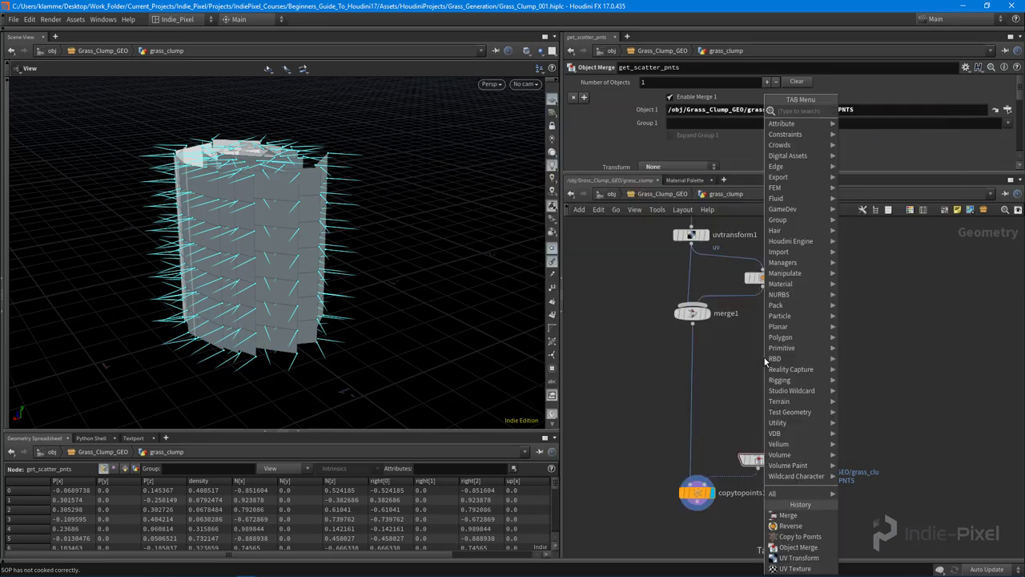
{"action": "type", "text": "mat"}
{"action": "key", "text": "Return"}
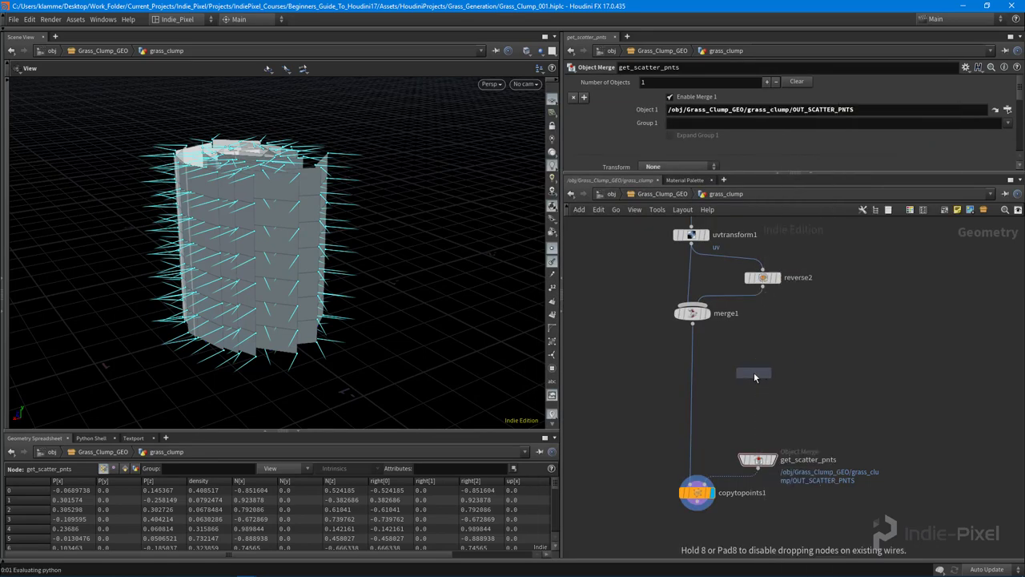
{"action": "left_click", "coordinate": [749, 382]}
Wire merge1's output into the new Material node, rename the node grass_material and place it closer to merge1.
{"action": "scroll", "coordinate": [737, 398], "scroll_direction": "up", "scroll_amount": 4}
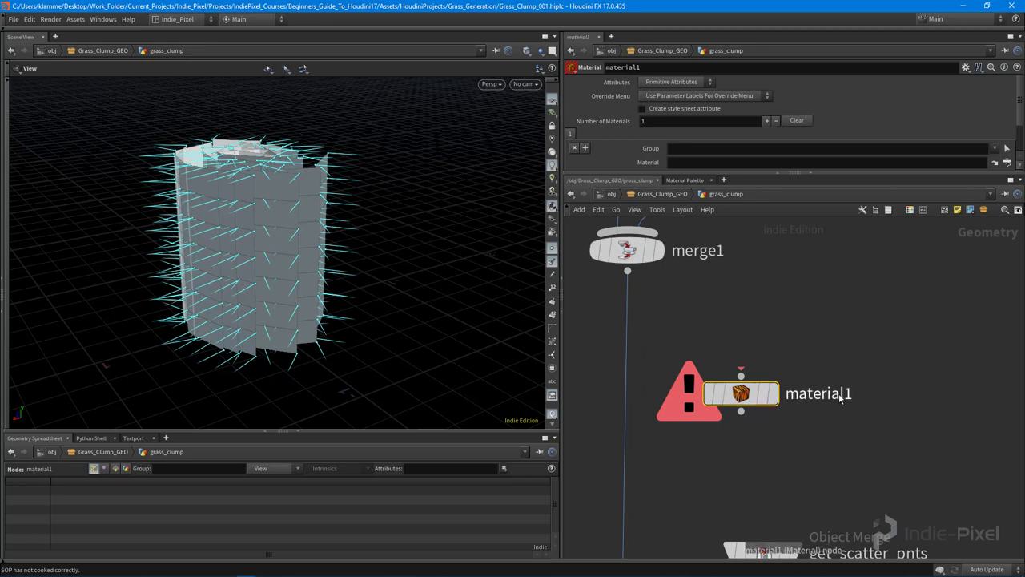
{"action": "left_click_drag", "start_coordinate": [627, 271], "coordinate": [741, 375]}
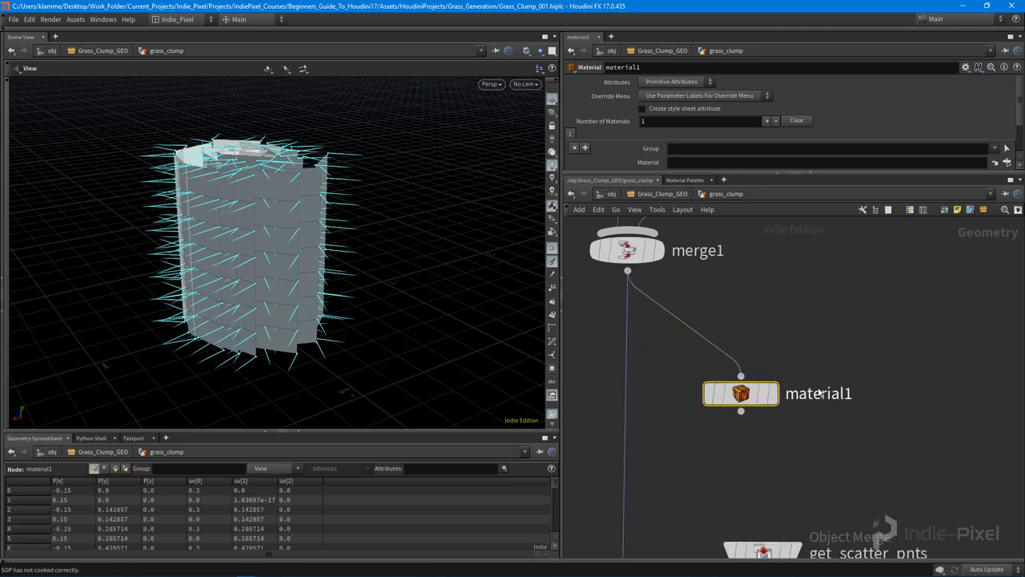
{"action": "double_click", "coordinate": [819, 393]}
{"action": "type", "text": "gra"}
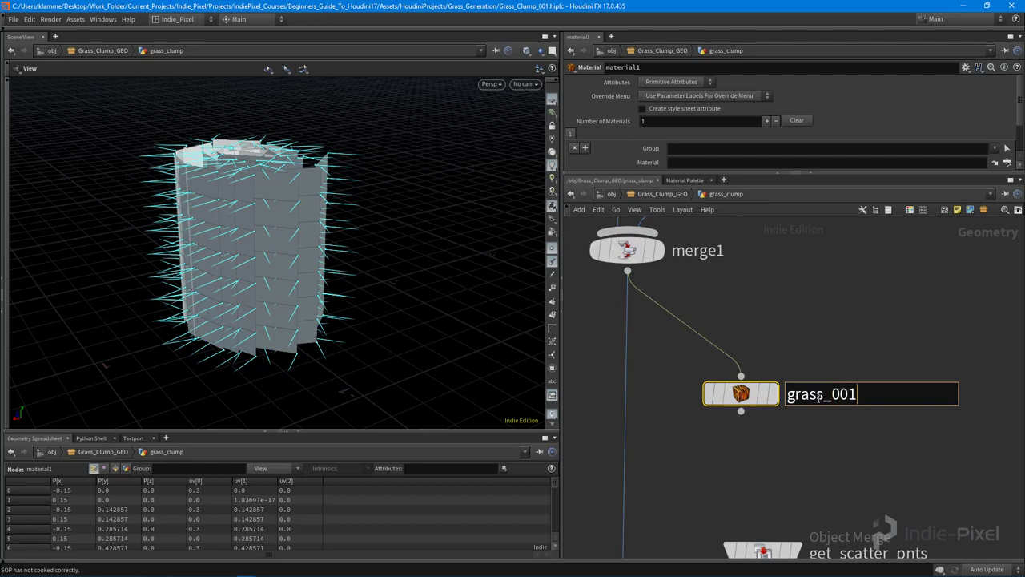
{"action": "type", "text": "ss_material"}
{"action": "key", "text": "Return"}
{"action": "scroll", "coordinate": [713, 386], "scroll_direction": "down", "scroll_amount": 4}
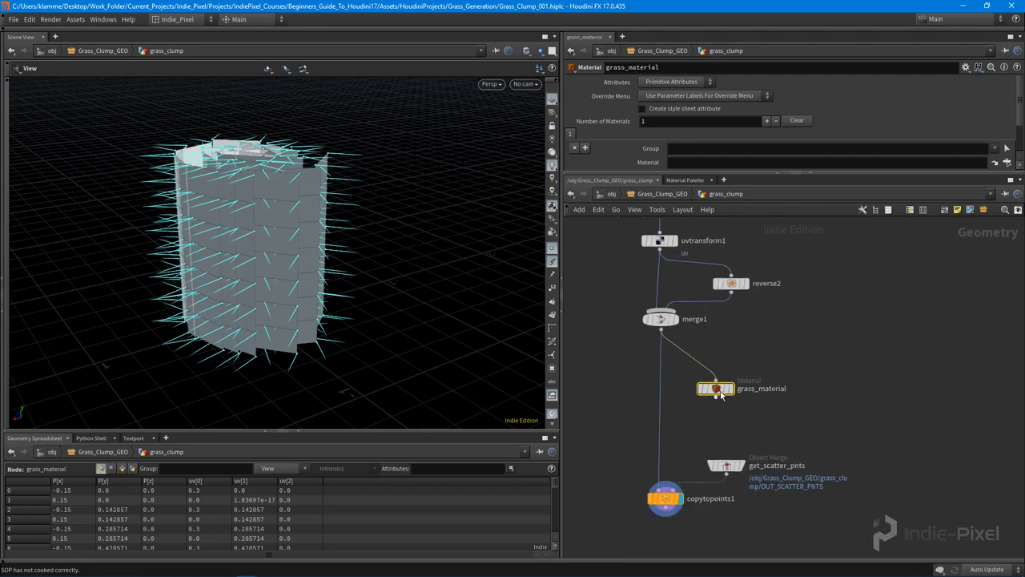
{"action": "mouse_move", "coordinate": [728, 391]}
{"action": "left_mouse_down"}
{"action": "mouse_move", "coordinate": [707, 392]}
{"action": "mouse_move", "coordinate": [718, 374]}
{"action": "left_mouse_up"}
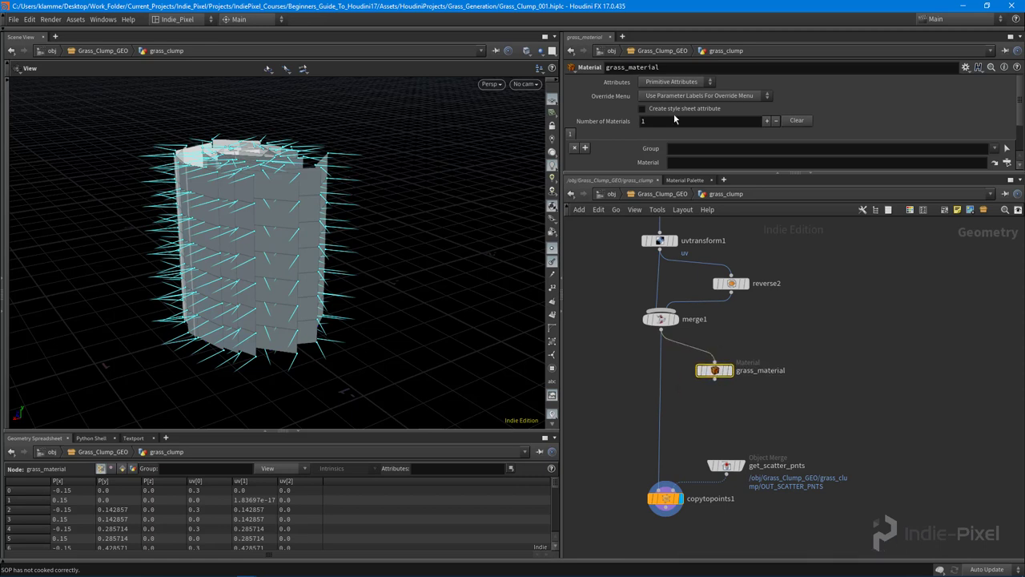
Enlarge the parameter area to show all of grass_material's material assignment settings.
{"action": "left_click_drag", "start_coordinate": [839, 173], "coordinate": [839, 232]}
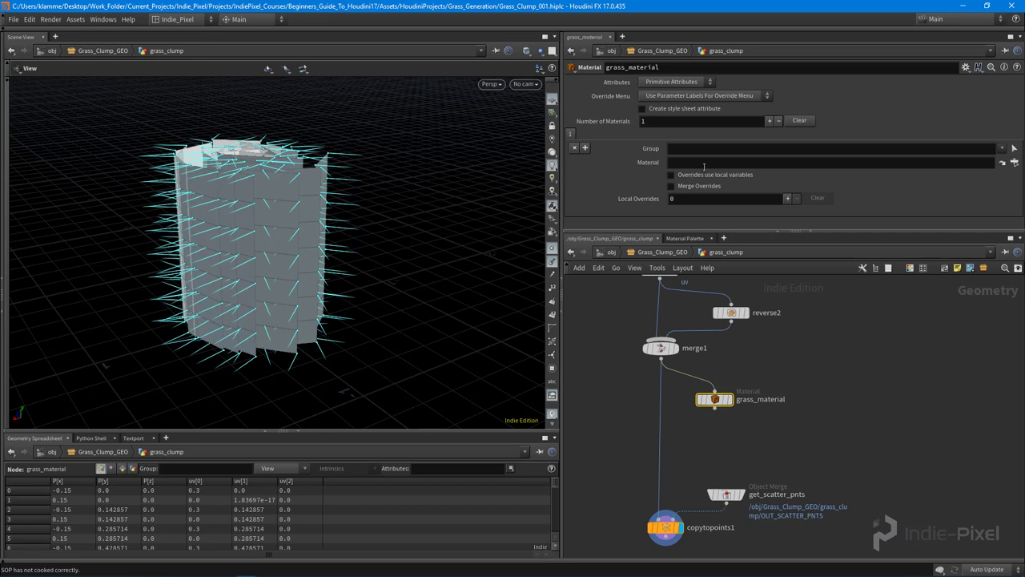
{"action": "middle_click_drag", "start_coordinate": [834, 414], "coordinate": [816, 400]}
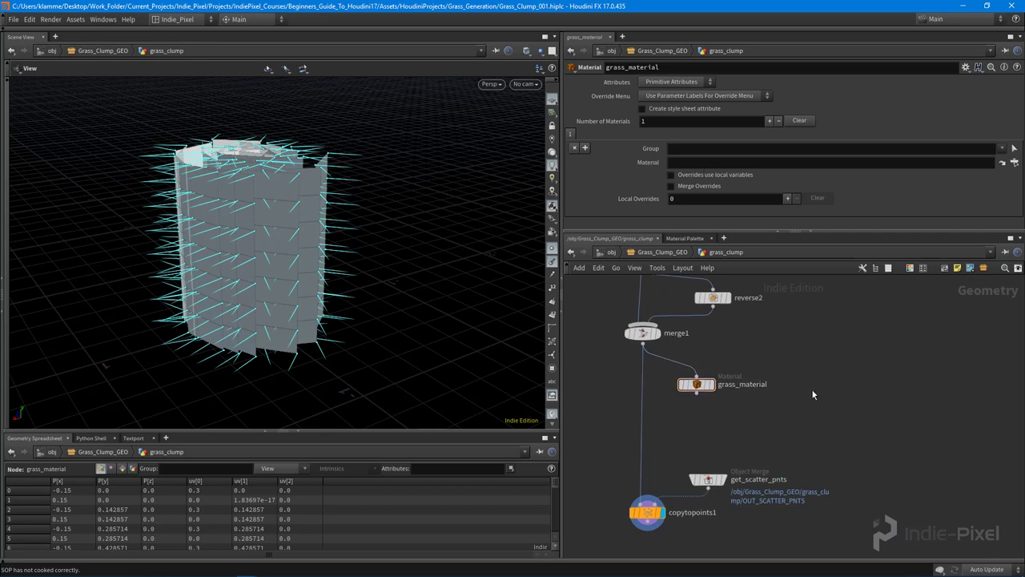
{"action": "scroll", "coordinate": [813, 393], "scroll_direction": "down", "scroll_amount": 5}
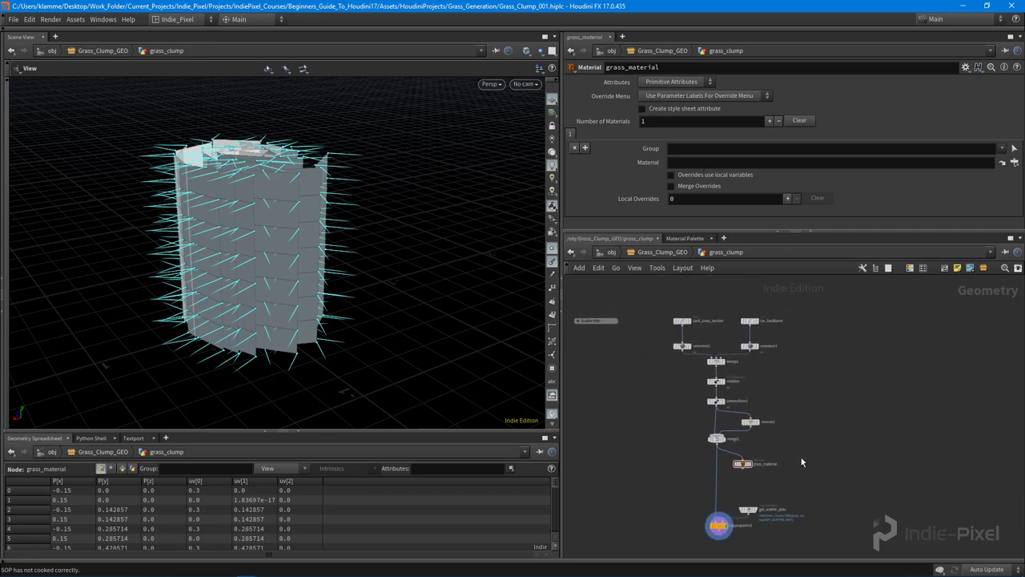
{"action": "scroll", "coordinate": [801, 475], "scroll_direction": "up", "scroll_amount": 4}
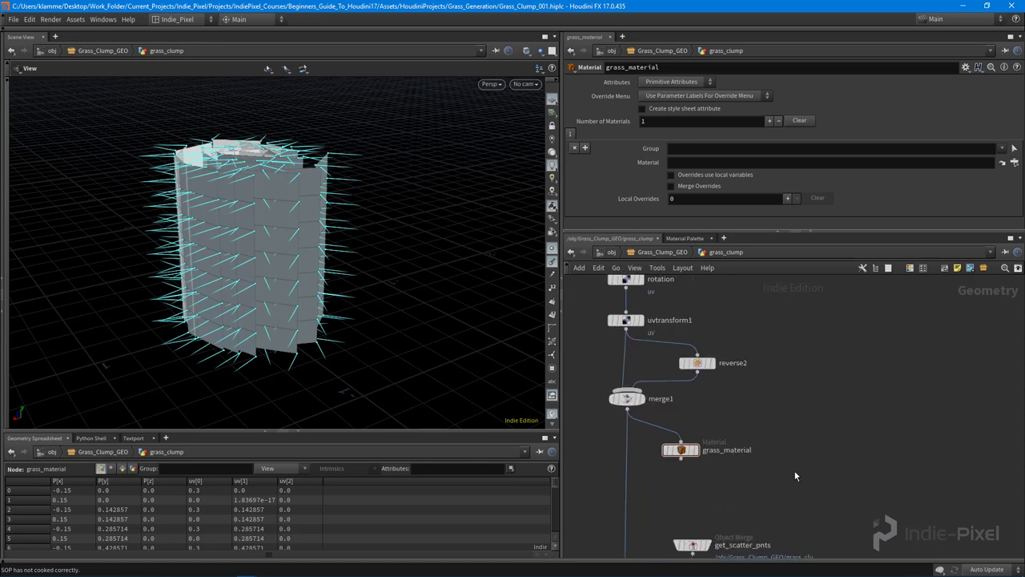
{"action": "middle_click_drag", "start_coordinate": [800, 476], "coordinate": [821, 406]}
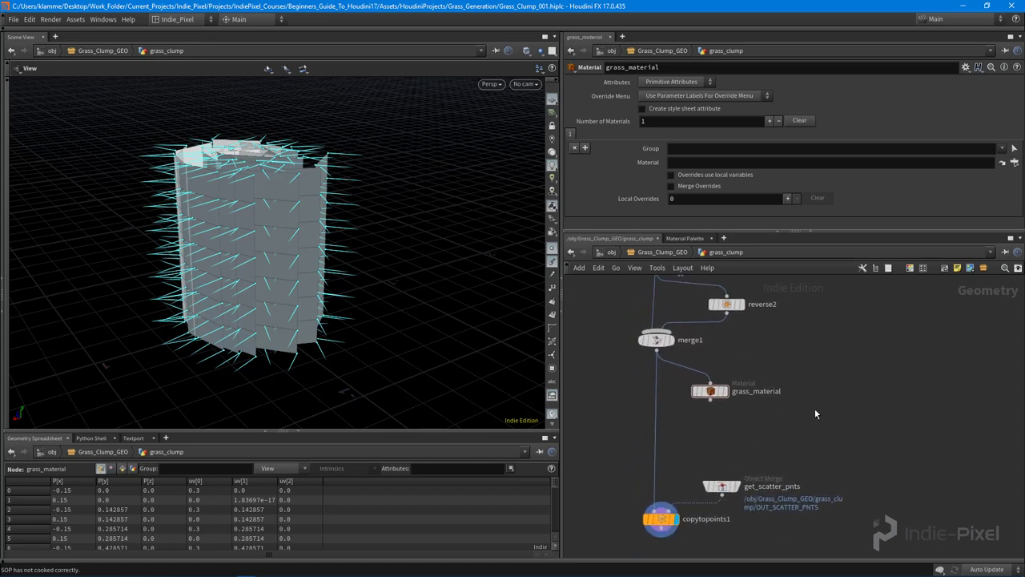
Add a SHOP Network node beside grass_material.
{"action": "key", "text": "Tab"}
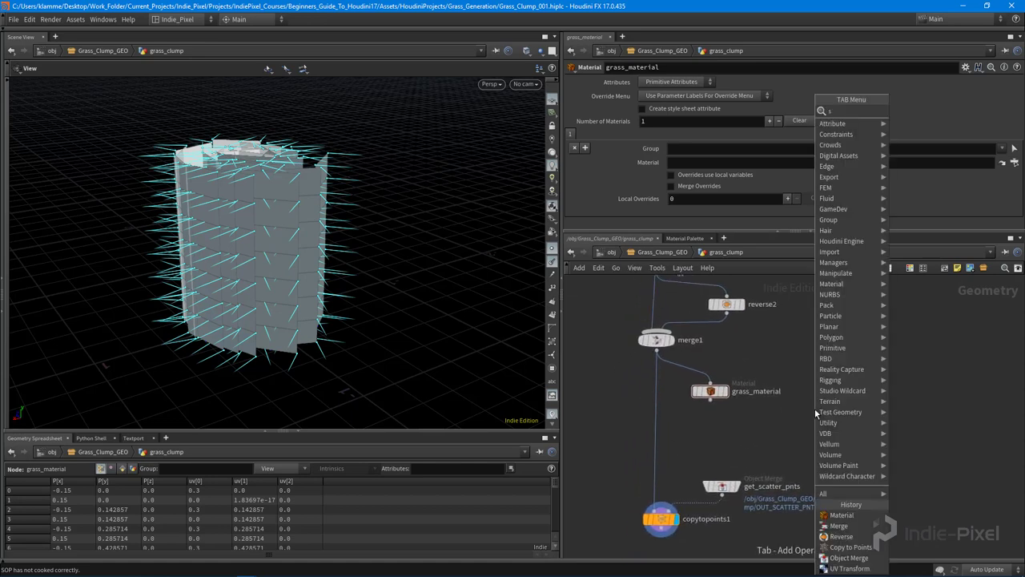
{"action": "type", "text": "sh"}
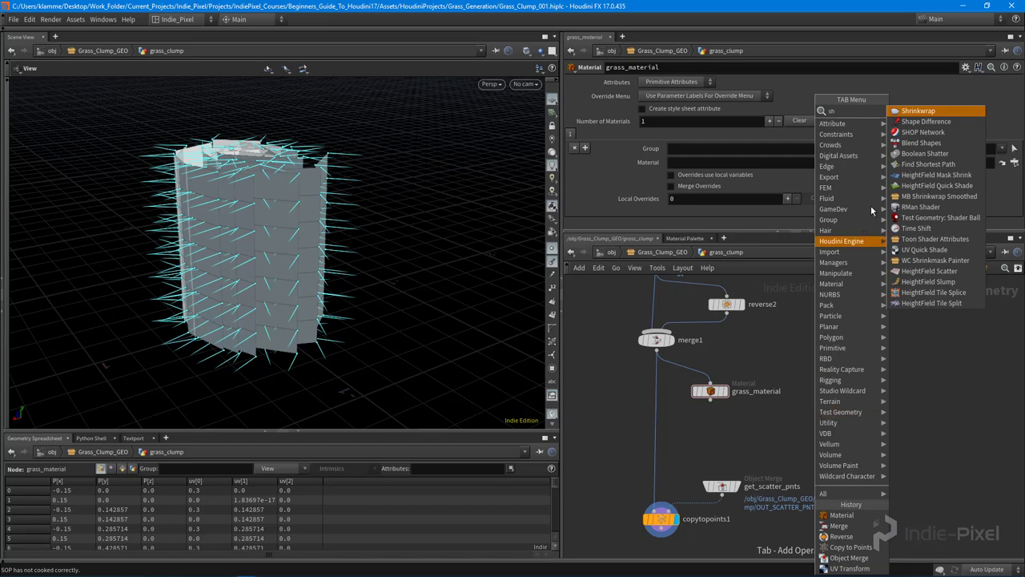
{"action": "left_click", "coordinate": [914, 140]}
{"action": "left_click", "coordinate": [826, 397]}
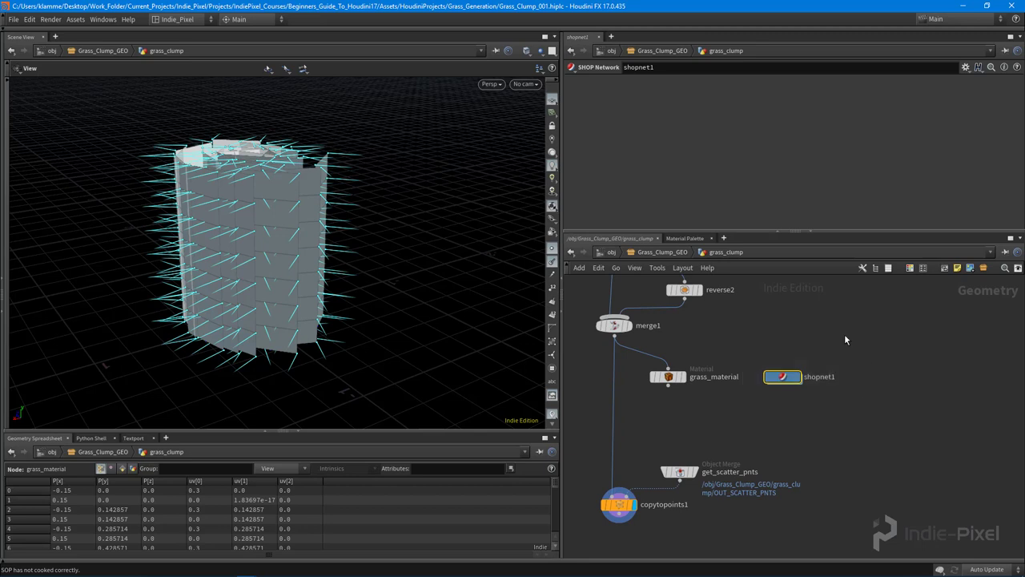
{"action": "middle_click_drag", "start_coordinate": [780, 327], "coordinate": [798, 335]}
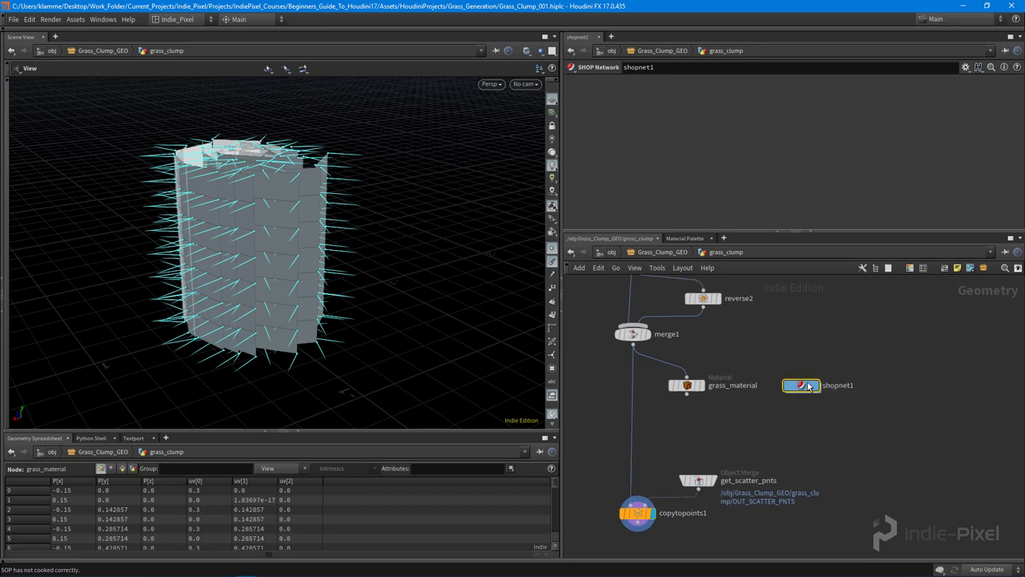
{"action": "middle_click_drag", "start_coordinate": [814, 440], "coordinate": [843, 411]}
Go inside shopnet1 and add a Material Network node.
{"action": "scroll", "coordinate": [842, 409], "scroll_direction": "up", "scroll_amount": 2}
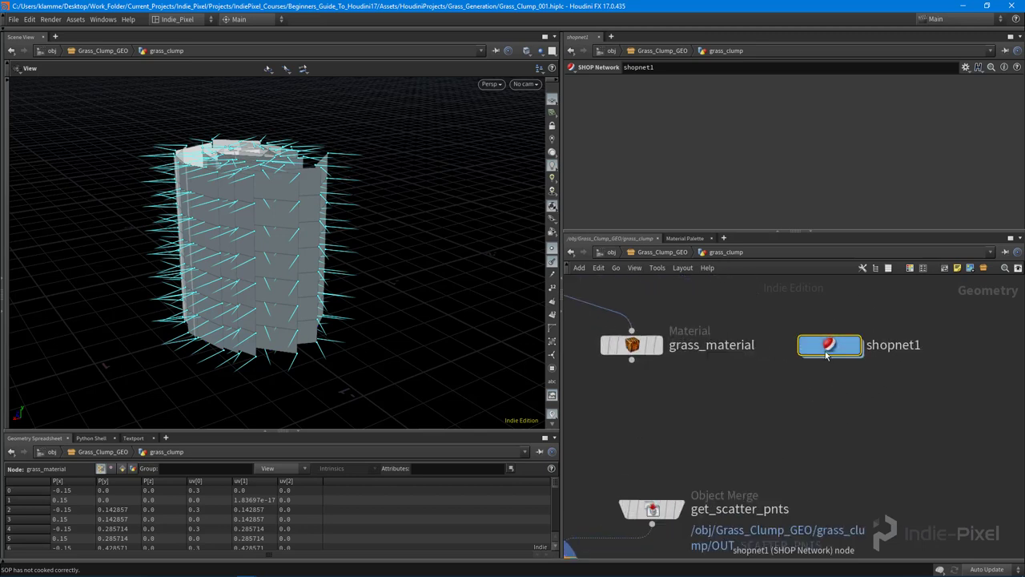
{"action": "scroll", "coordinate": [819, 399], "scroll_direction": "up", "scroll_amount": 1}
{"action": "double_click", "coordinate": [794, 369]}
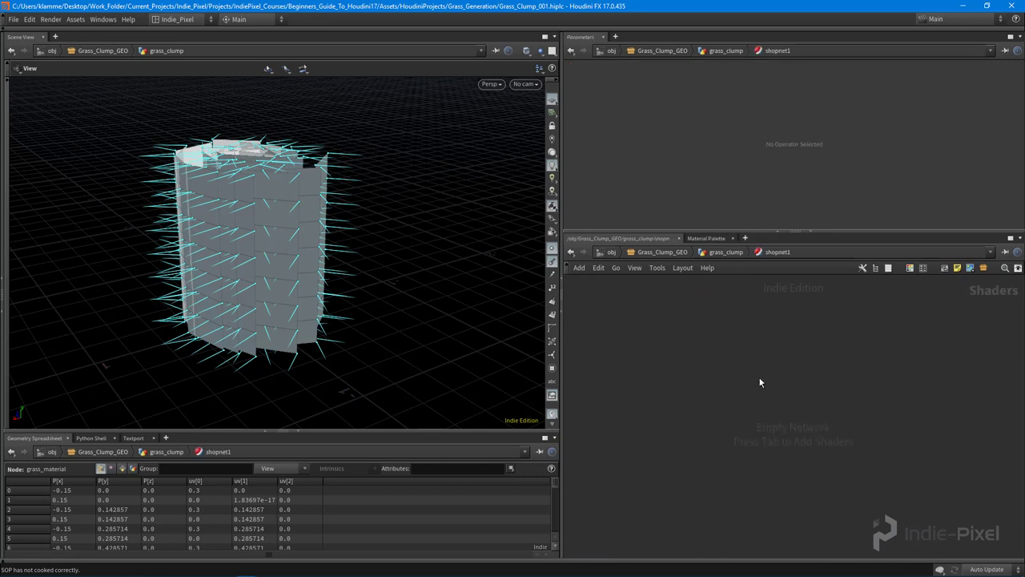
{"action": "key", "text": "Tab"}
{"action": "type", "text": "mater"}
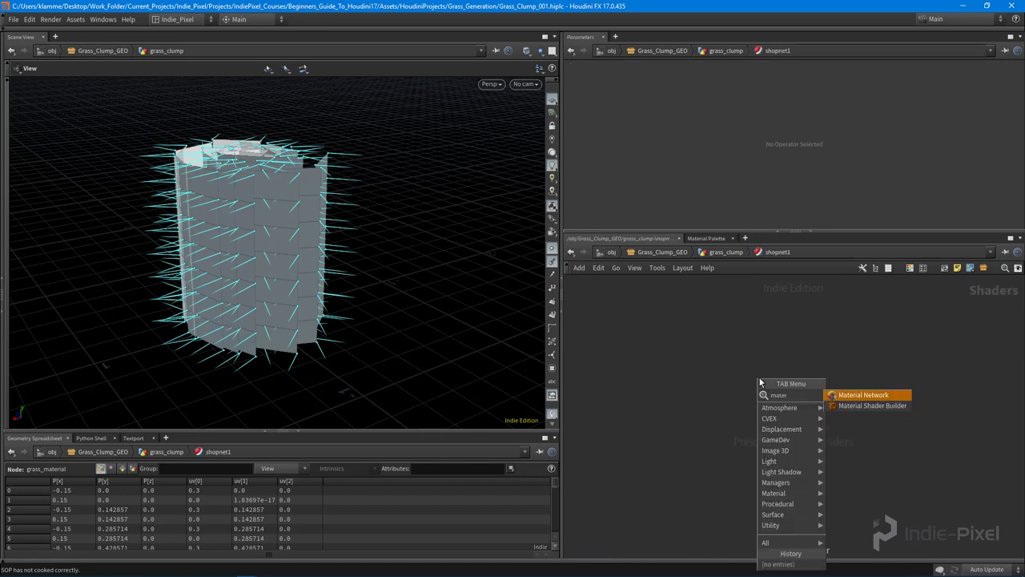
{"action": "key", "text": "Down"}
{"action": "key", "text": "Up"}
{"action": "key", "text": "Return"}
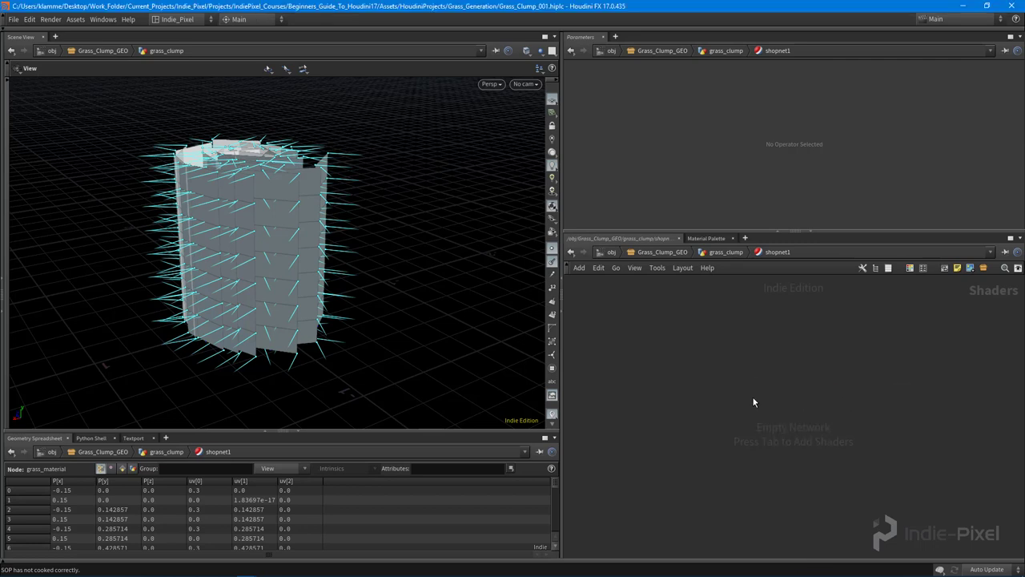
{"action": "left_click", "coordinate": [761, 396]}
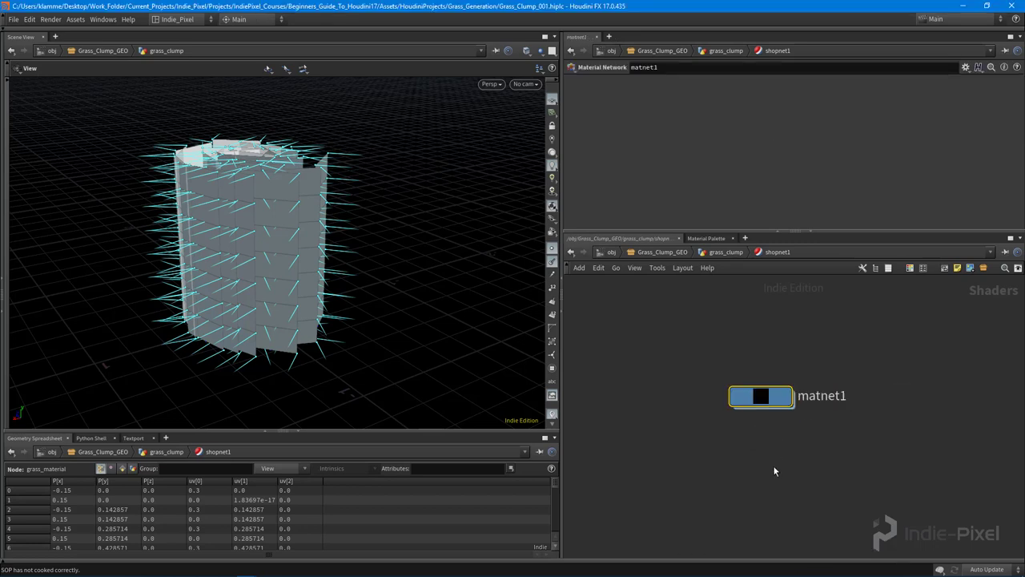
Go inside matnet1 and add a Principled Shader node.
{"action": "double_click", "coordinate": [739, 396]}
{"action": "key", "text": "Tab"}
{"action": "type", "text": "pri"}
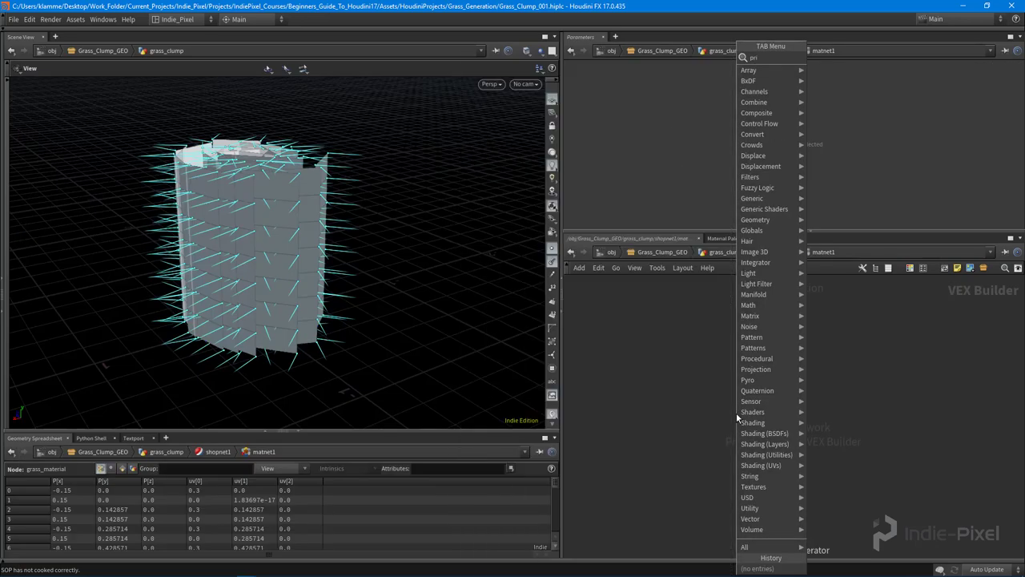
{"action": "type", "text": "m"}
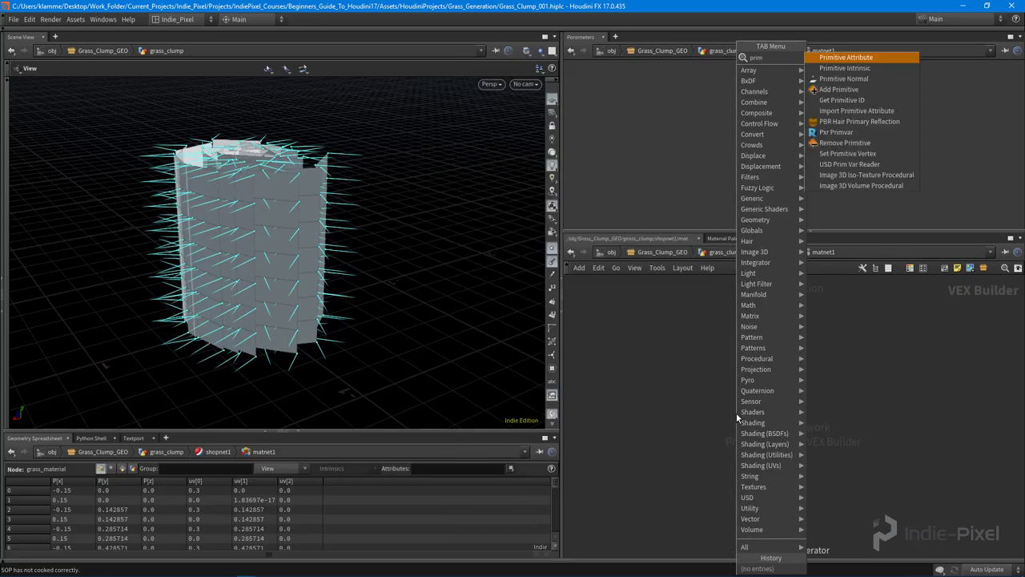
{"action": "key", "text": "Escape"}
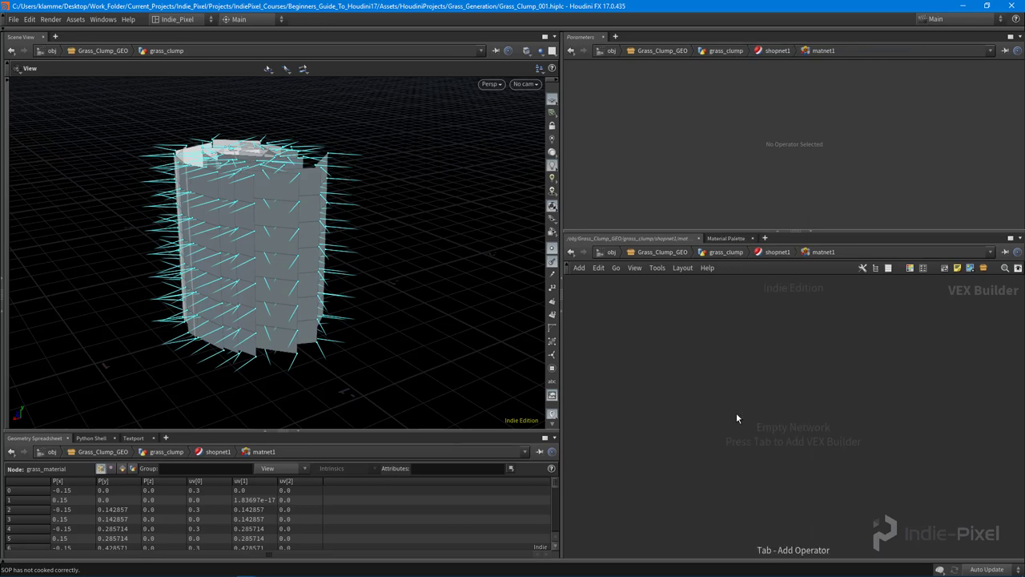
{"action": "key", "text": "Tab"}
{"action": "type", "text": "prin"}
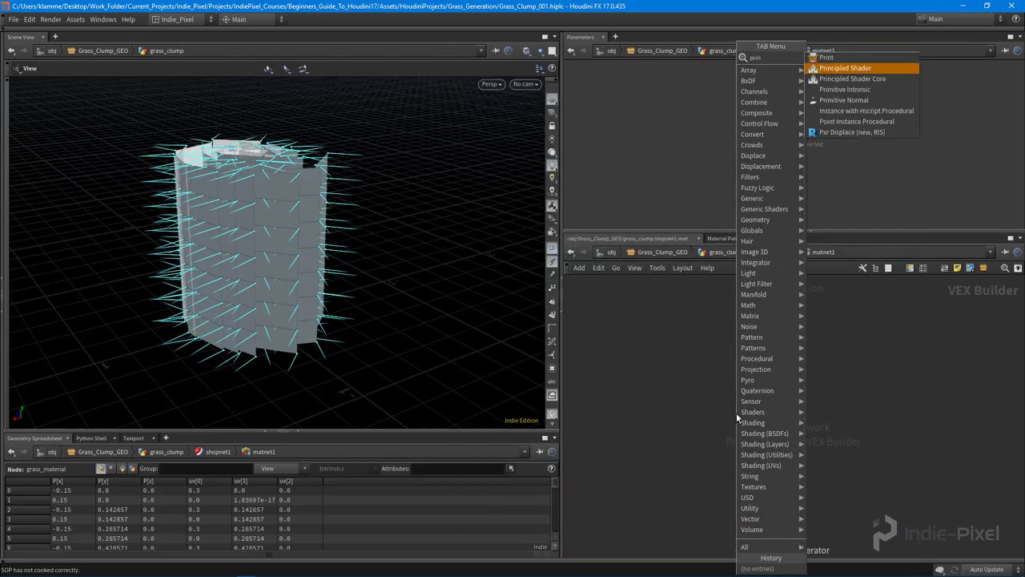
{"action": "key", "text": "Return"}
{"action": "left_click", "coordinate": [736, 412]}
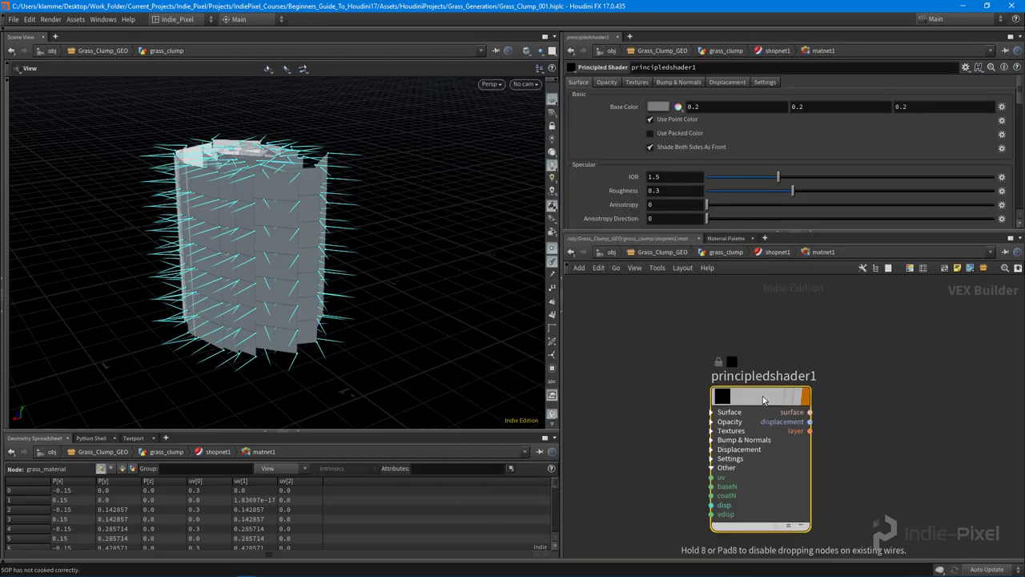
{"action": "left_click", "coordinate": [771, 395]}
Set the Principled Shader's base color to pure white.
{"action": "mouse_move", "coordinate": [858, 231]}
{"action": "left_mouse_down"}
{"action": "mouse_move", "coordinate": [858, 280]}
{"action": "mouse_move", "coordinate": [858, 225]}
{"action": "left_mouse_up"}
{"action": "left_click", "coordinate": [659, 106]}
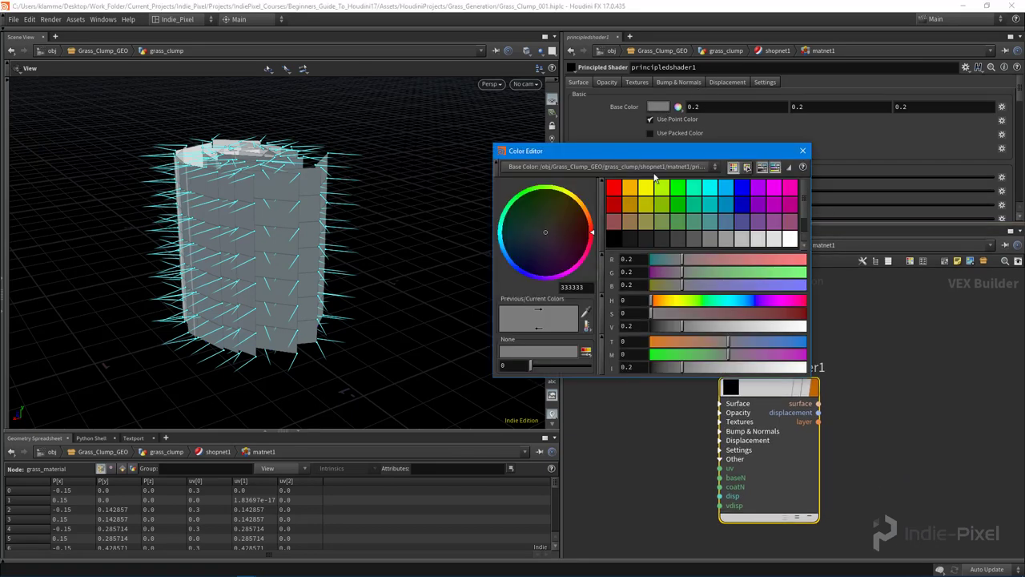
{"action": "left_click", "coordinate": [790, 238]}
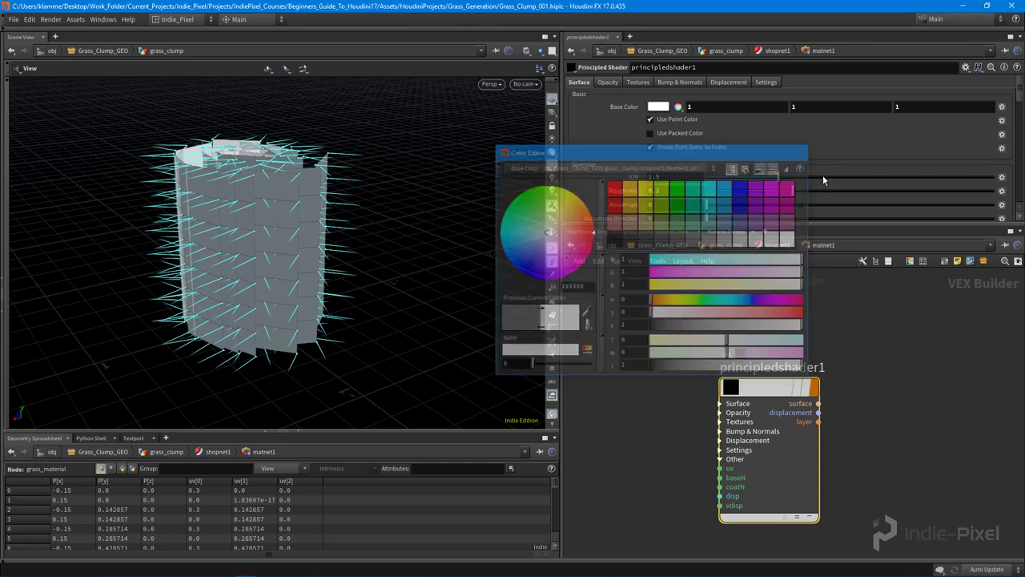
Lower the shader's specular IOR to 1 and its roughness to 0.
{"action": "scroll", "coordinate": [829, 150], "scroll_direction": "down", "scroll_amount": 2}
{"action": "left_click_drag", "start_coordinate": [780, 150], "coordinate": [705, 151]}
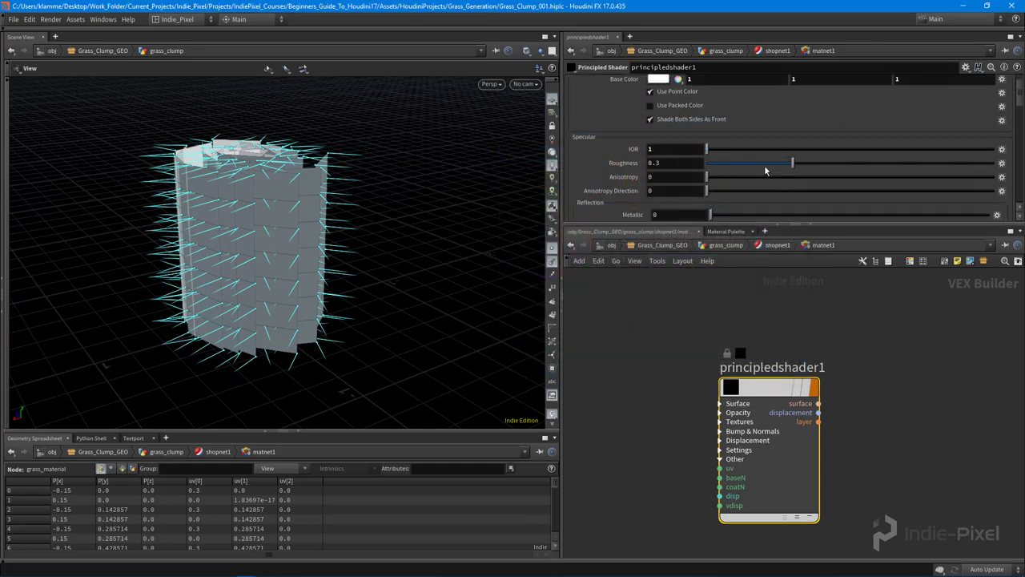
{"action": "scroll", "coordinate": [821, 161], "scroll_direction": "down", "scroll_amount": 5}
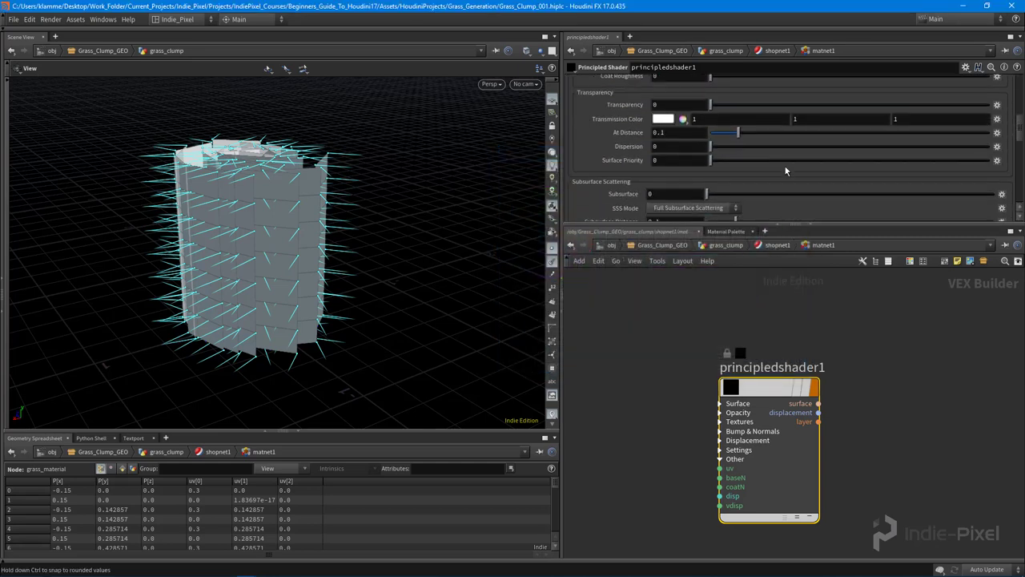
{"action": "left_click_drag", "start_coordinate": [988, 104], "coordinate": [709, 104]}
{"action": "scroll", "coordinate": [803, 129], "scroll_direction": "down", "scroll_amount": 3}
{"action": "scroll", "coordinate": [803, 130], "scroll_direction": "up", "scroll_amount": 10}
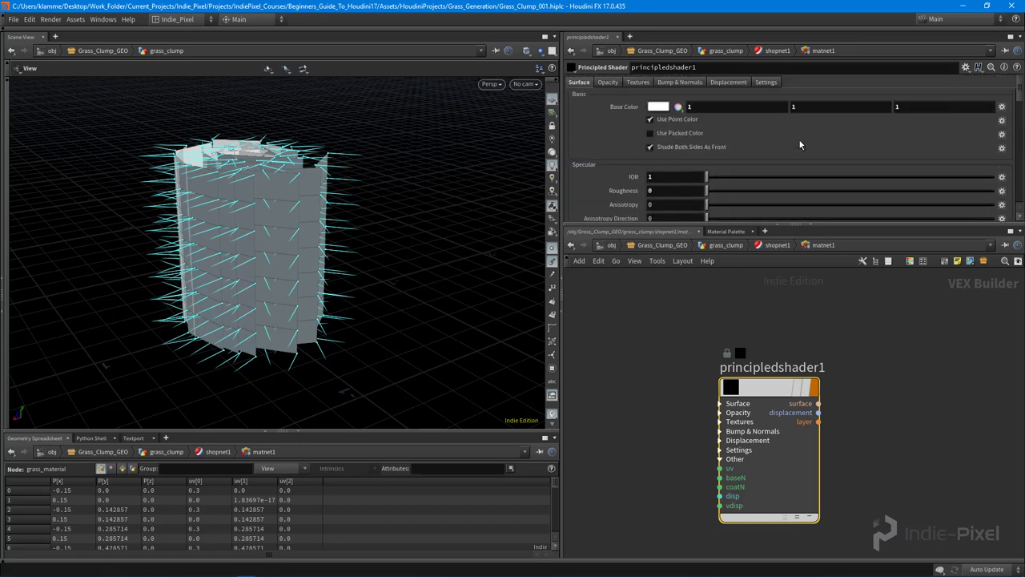
Enable the base color texture and browse for its image into the Assets folder of IndiePixel/Houdini Engine Tips.
{"action": "left_click", "coordinate": [639, 82]}
{"action": "left_click", "coordinate": [655, 106]}
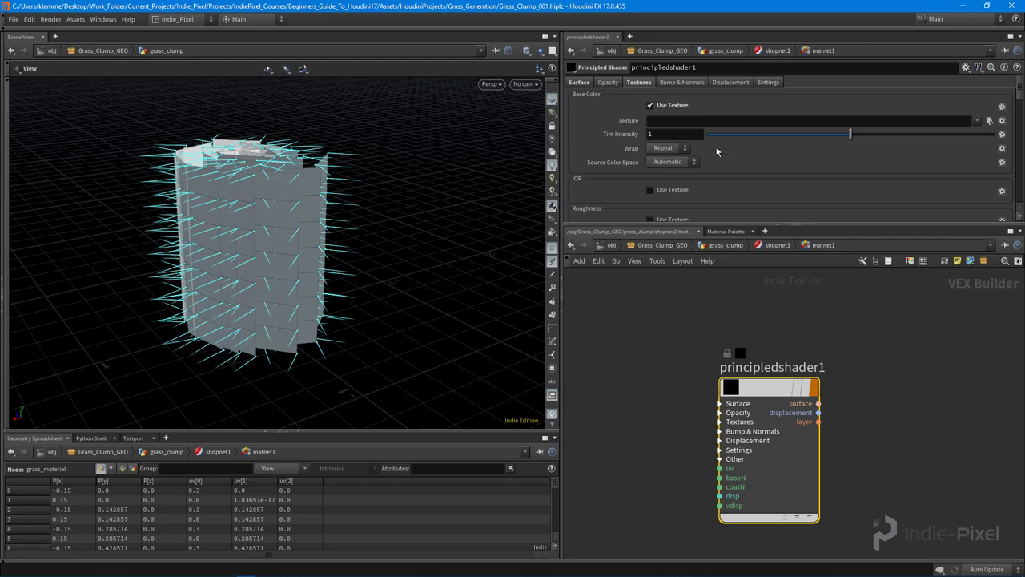
{"action": "left_click", "coordinate": [989, 120]}
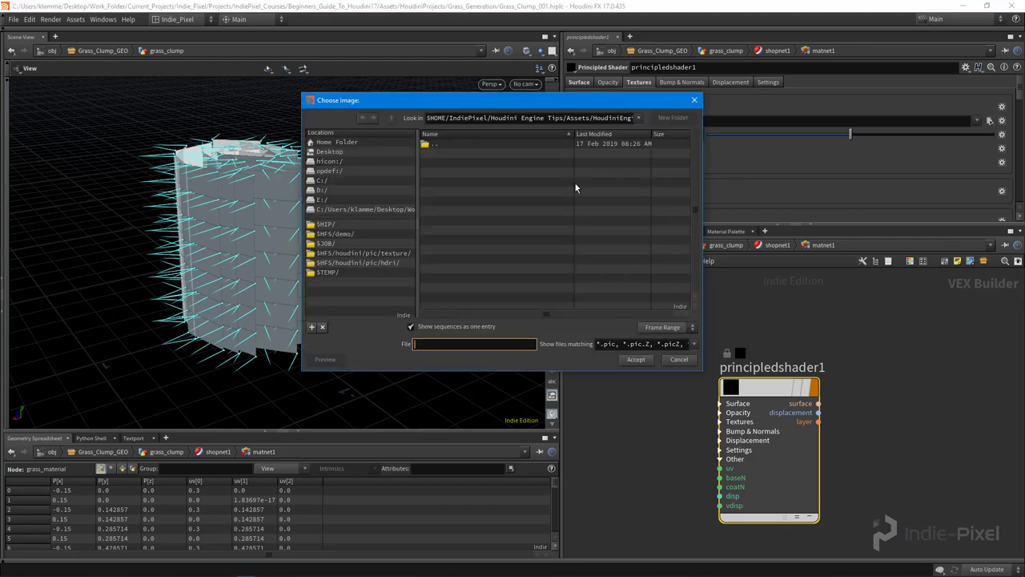
{"action": "left_click", "coordinate": [348, 144]}
{"action": "scroll", "coordinate": [466, 187], "scroll_direction": "down", "scroll_amount": 8}
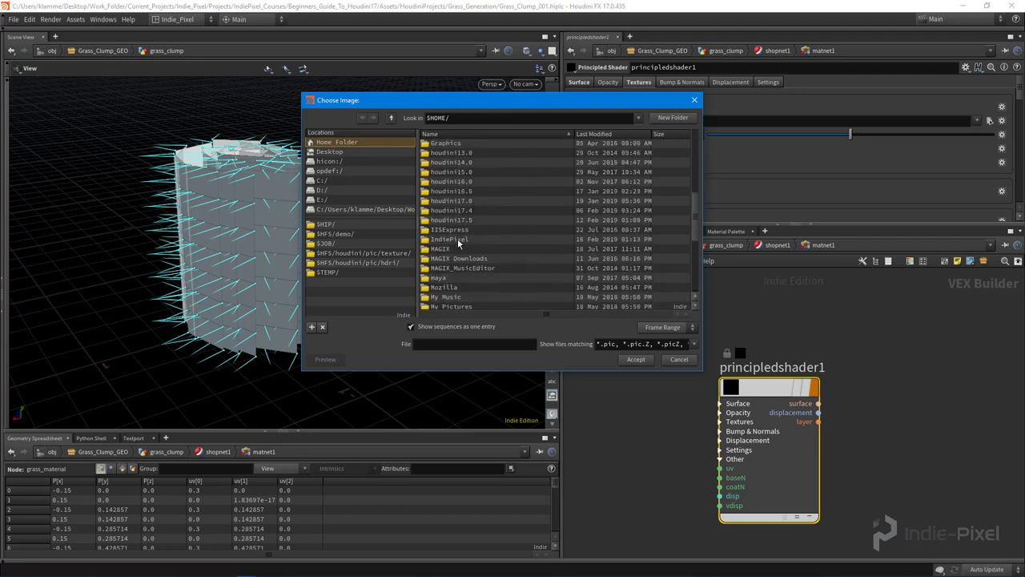
{"action": "double_click", "coordinate": [448, 240]}
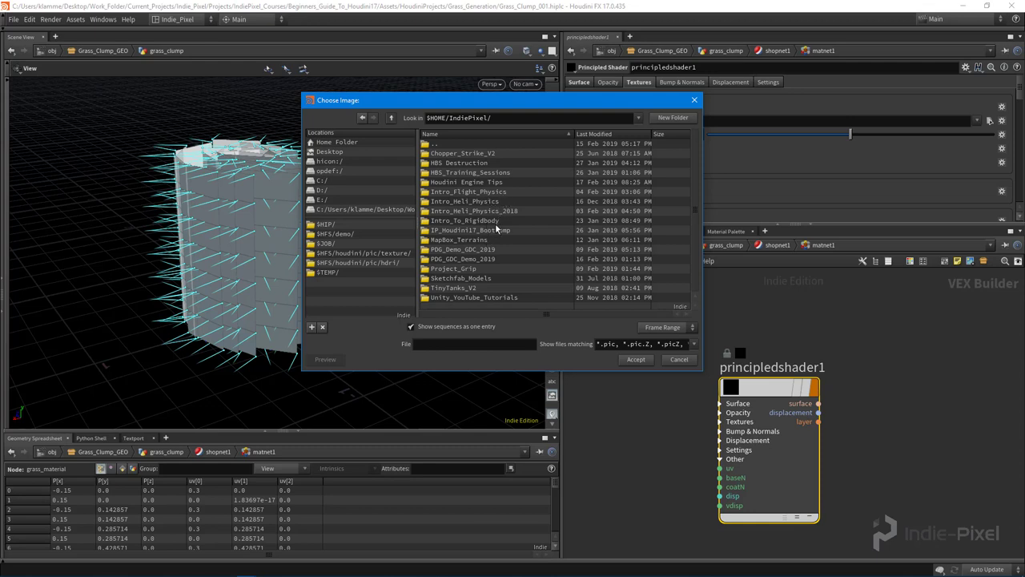
{"action": "double_click", "coordinate": [474, 183]}
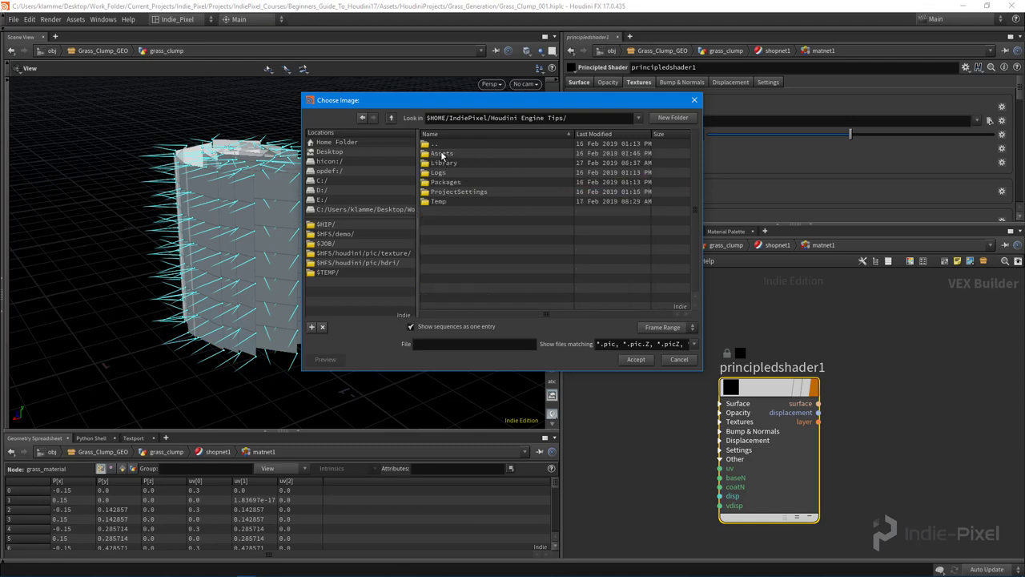
{"action": "double_click", "coordinate": [442, 153]}
{"action": "double_click", "coordinate": [455, 154]}
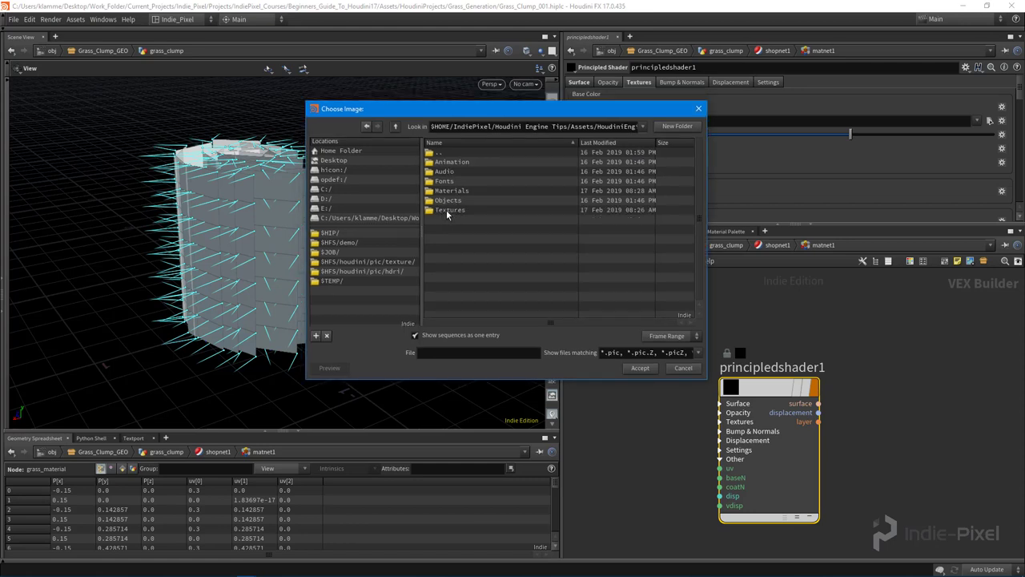
Load basic_grass_001_d.tga from Textures/Environment/Grasses as the shader's base color texture.
{"action": "double_click", "coordinate": [449, 210]}
{"action": "left_click", "coordinate": [452, 164]}
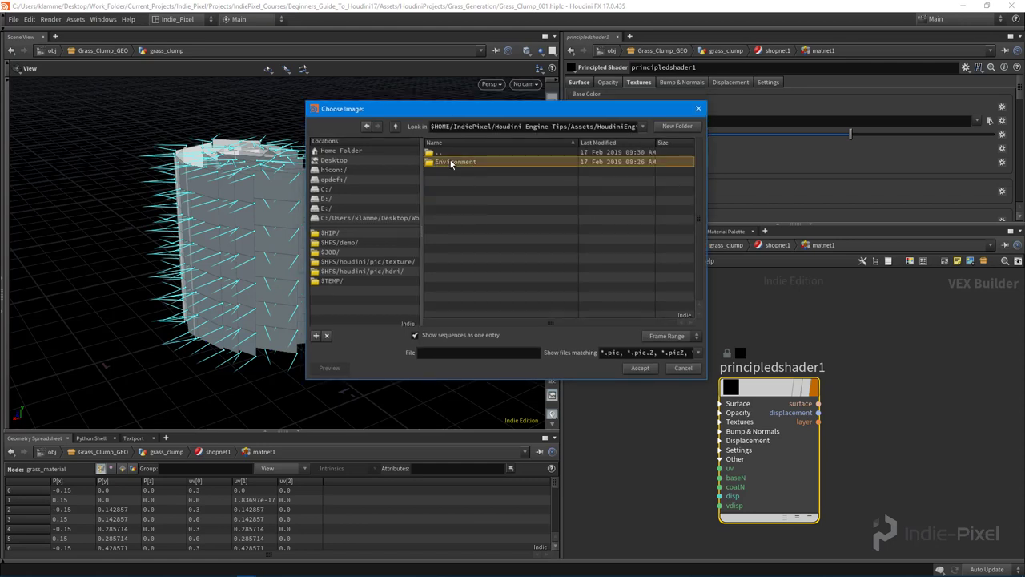
{"action": "double_click", "coordinate": [452, 164]}
{"action": "left_click", "coordinate": [453, 164]}
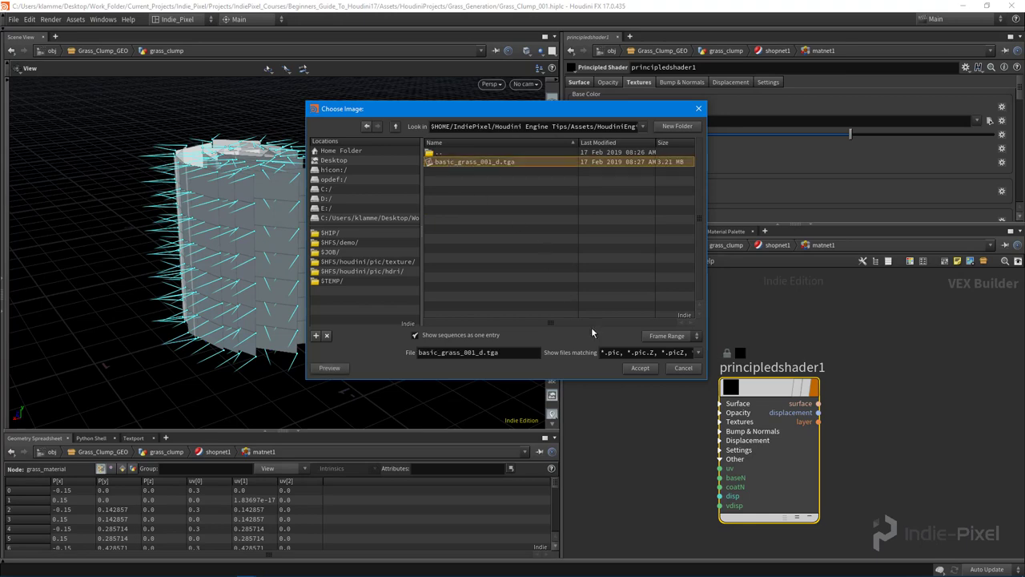
{"action": "left_click", "coordinate": [640, 368]}
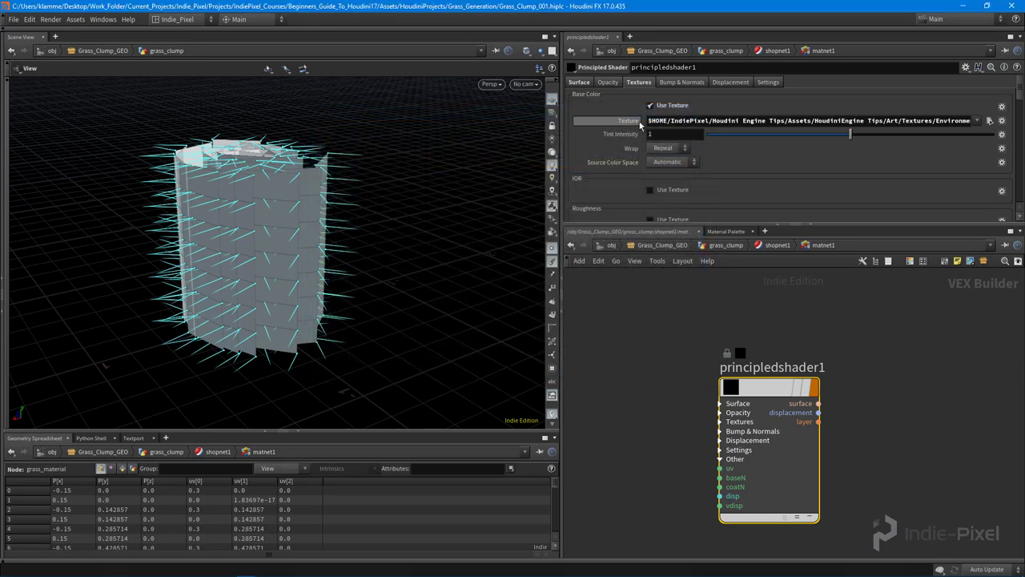
{"action": "left_click", "coordinate": [667, 120]}
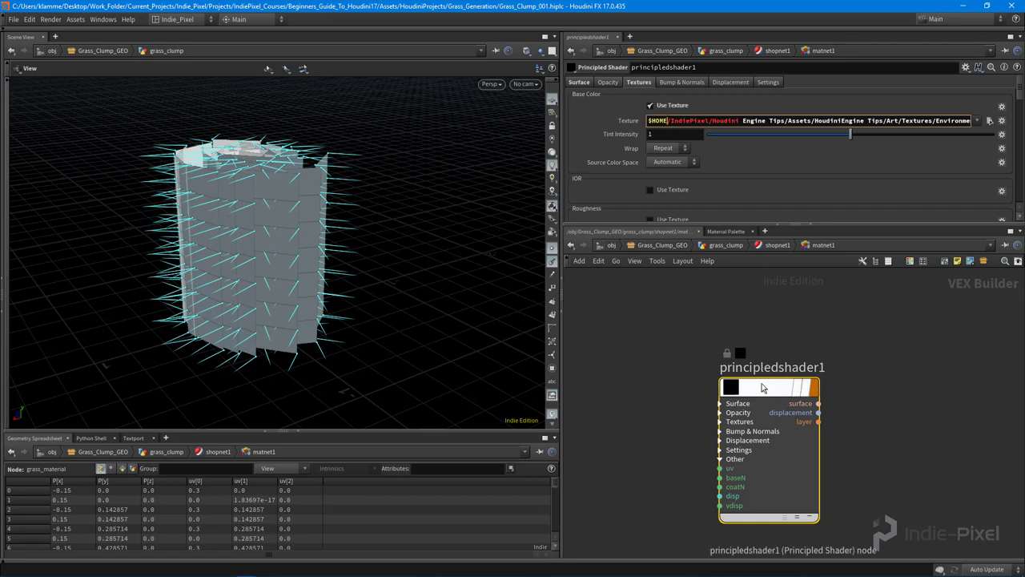
{"action": "left_click_drag", "start_coordinate": [753, 372], "coordinate": [799, 356]}
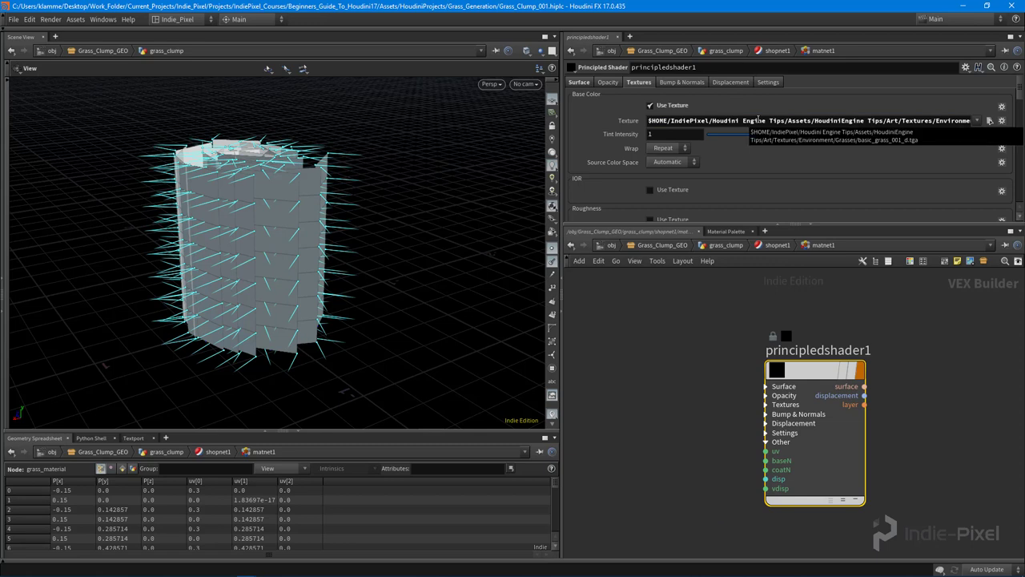
Back in grass_clump, assign shopnet1/matnet1/principledshader1 as grass_material's material and display that node's result.
{"action": "key", "text": "u"}
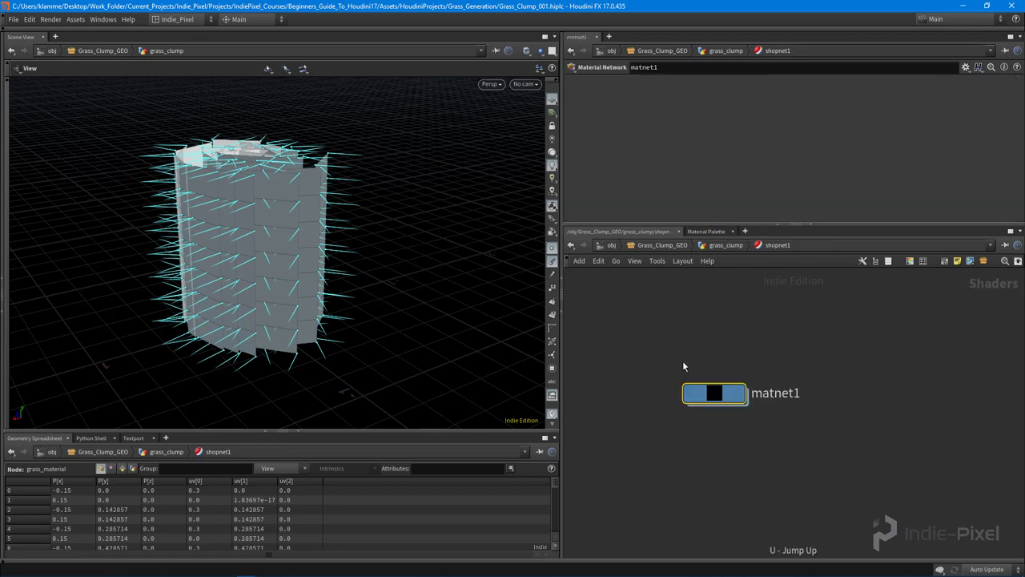
{"action": "key", "text": "u"}
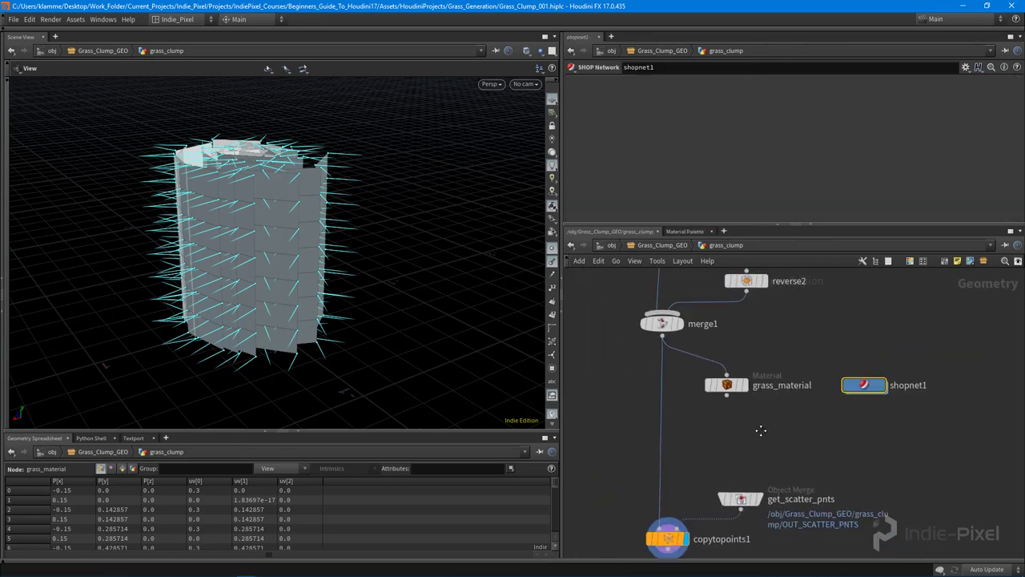
{"action": "left_click_drag", "start_coordinate": [820, 359], "coordinate": [943, 412]}
{"action": "left_click", "coordinate": [728, 386]}
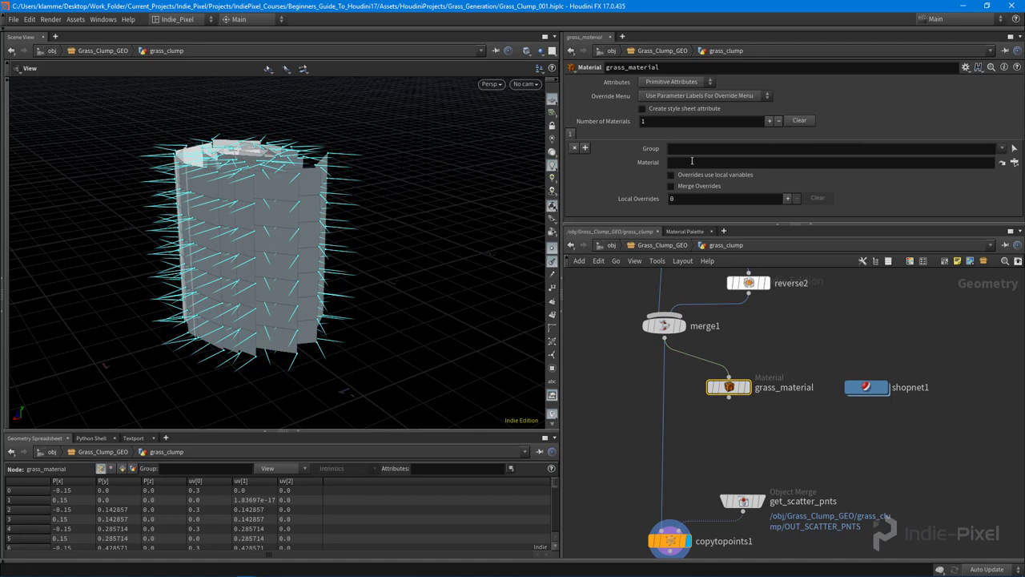
{"action": "left_click", "coordinate": [1015, 163]}
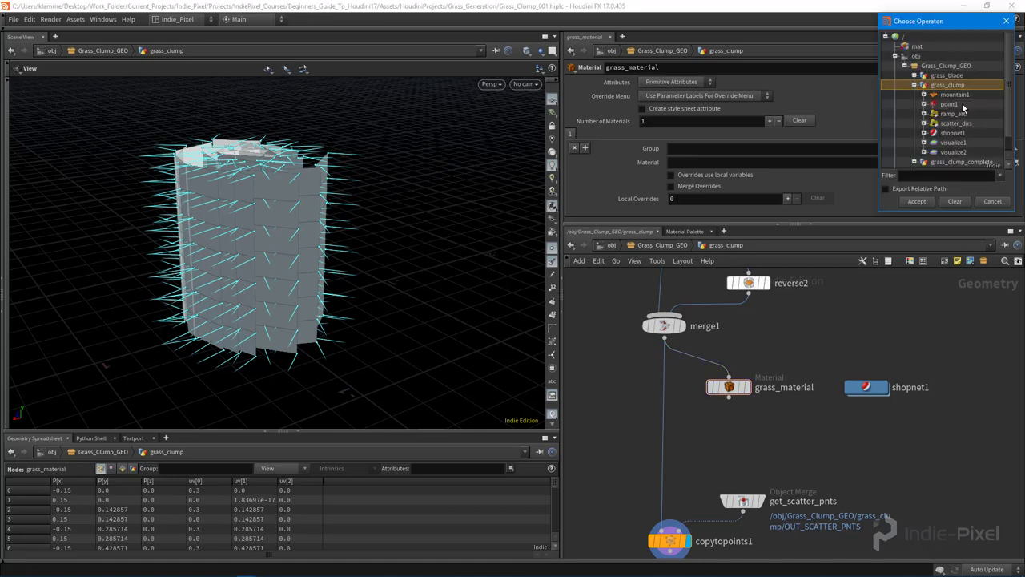
{"action": "scroll", "coordinate": [961, 109], "scroll_direction": "down", "scroll_amount": 1}
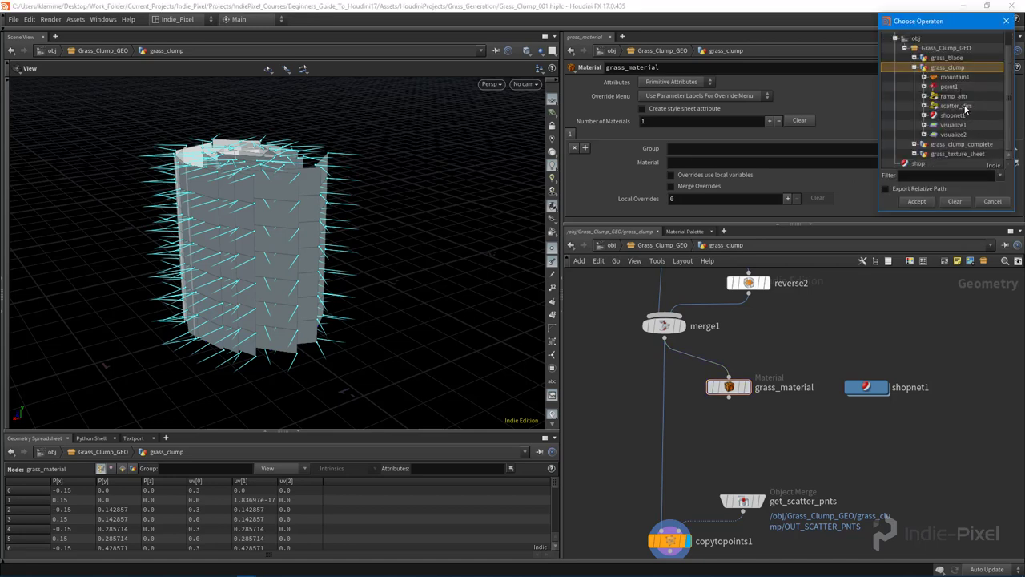
{"action": "left_click", "coordinate": [925, 116]}
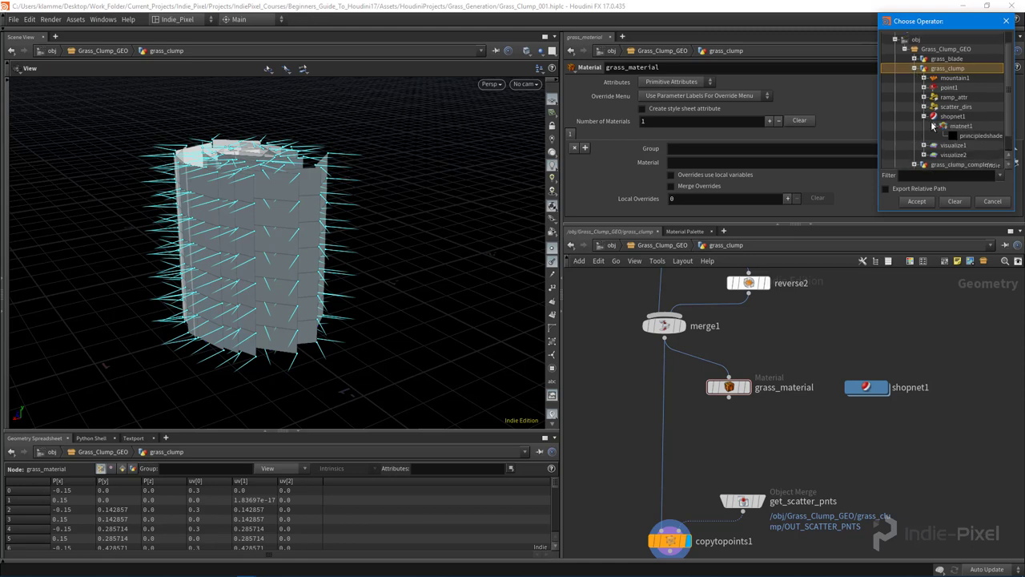
{"action": "left_click", "coordinate": [934, 122]}
{"action": "left_click", "coordinate": [967, 132]}
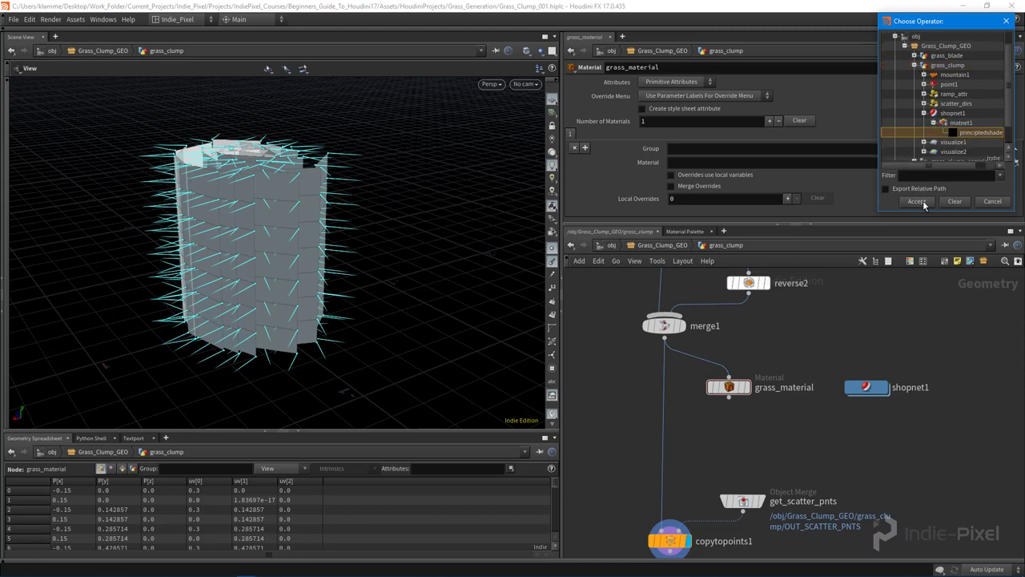
{"action": "left_click", "coordinate": [921, 200]}
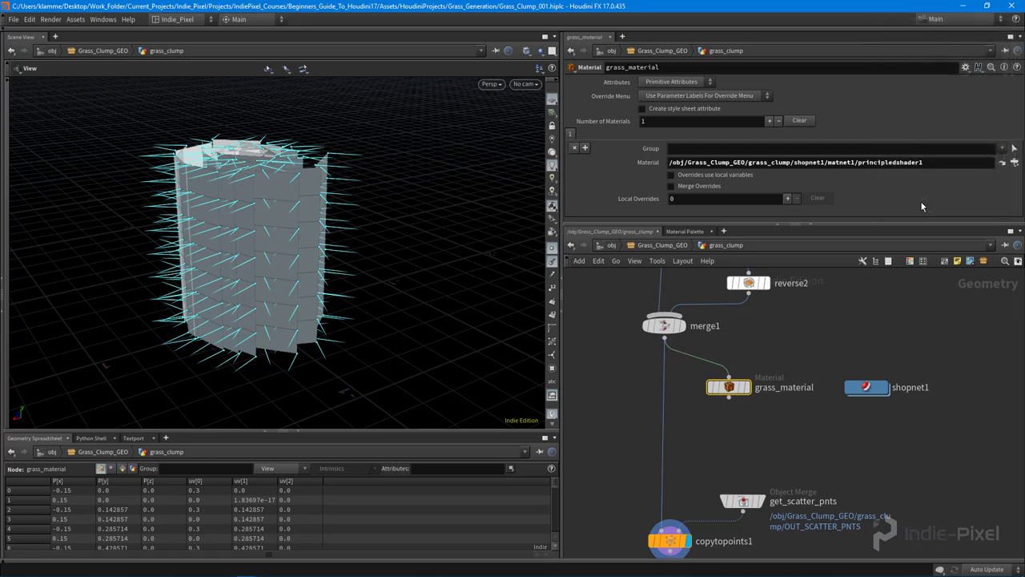
{"action": "left_click", "coordinate": [749, 387]}
{"action": "left_click_drag", "start_coordinate": [326, 233], "coordinate": [334, 298]}
Switch to Unity, inspect the basic_grass_001_d texture in Textures/Environment/Grasses, and return to Houdini.
{"action": "mouse_move", "coordinate": [340, 575]}
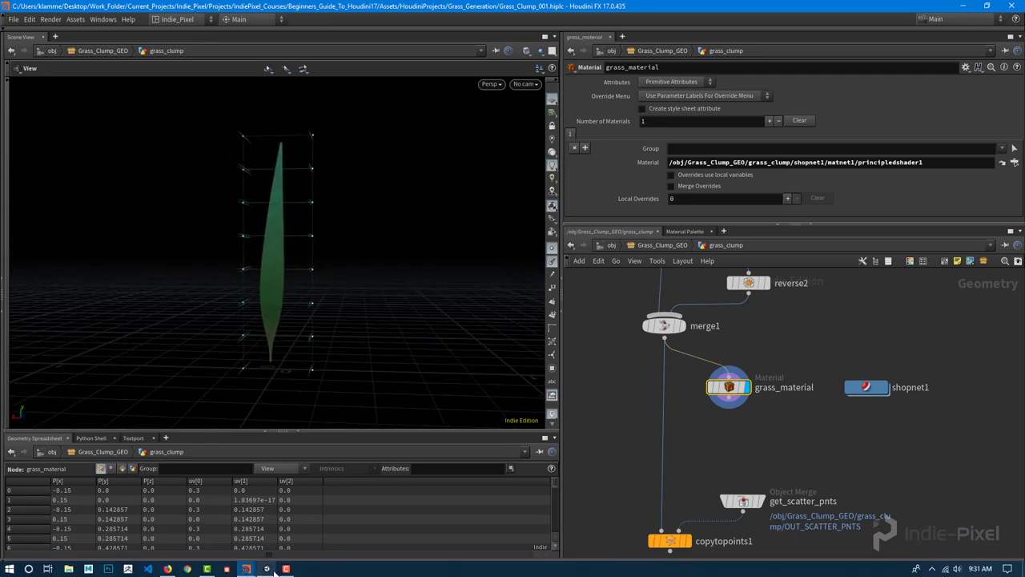
{"action": "left_click", "coordinate": [270, 569]}
{"action": "left_click", "coordinate": [27, 449]}
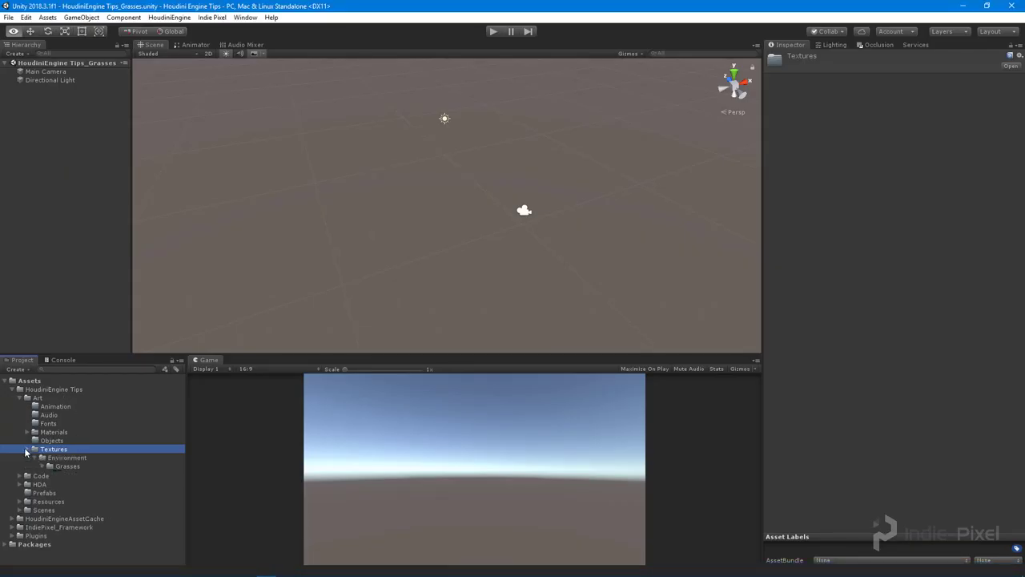
{"action": "left_click", "coordinate": [42, 466]}
{"action": "left_click", "coordinate": [62, 475]}
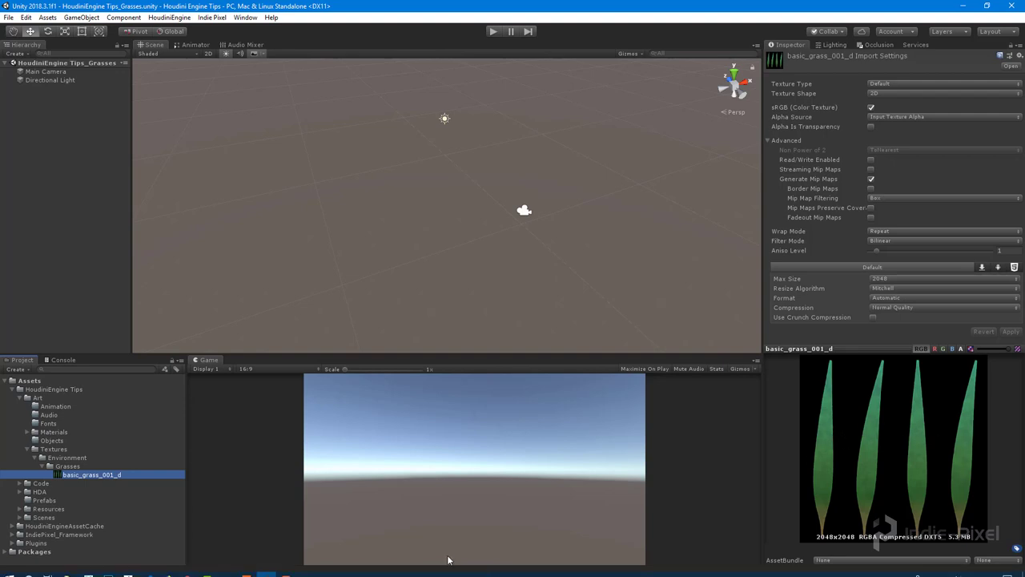
{"action": "mouse_move", "coordinate": [246, 569]}
{"action": "left_click", "coordinate": [264, 520]}
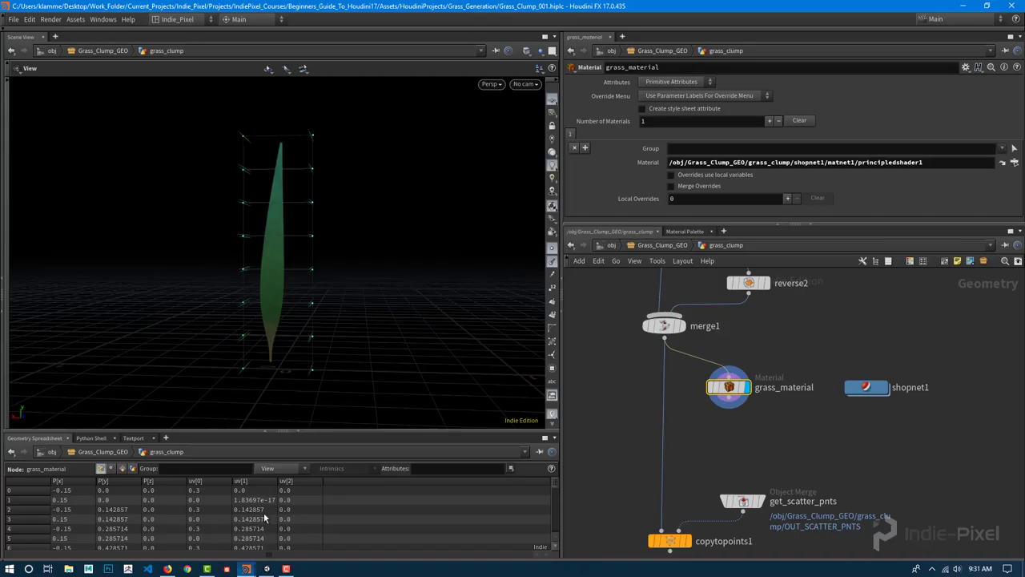
{"action": "scroll", "coordinate": [837, 368], "scroll_direction": "down", "scroll_amount": 3}
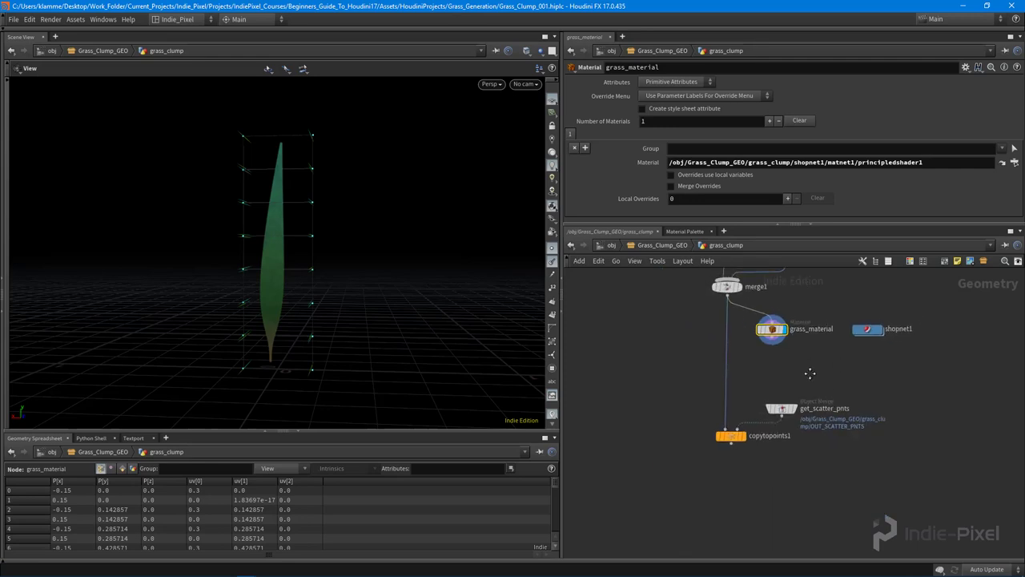
{"action": "middle_click_drag", "start_coordinate": [810, 373], "coordinate": [814, 415]}
{"action": "scroll", "coordinate": [693, 380], "scroll_direction": "down", "scroll_amount": 4}
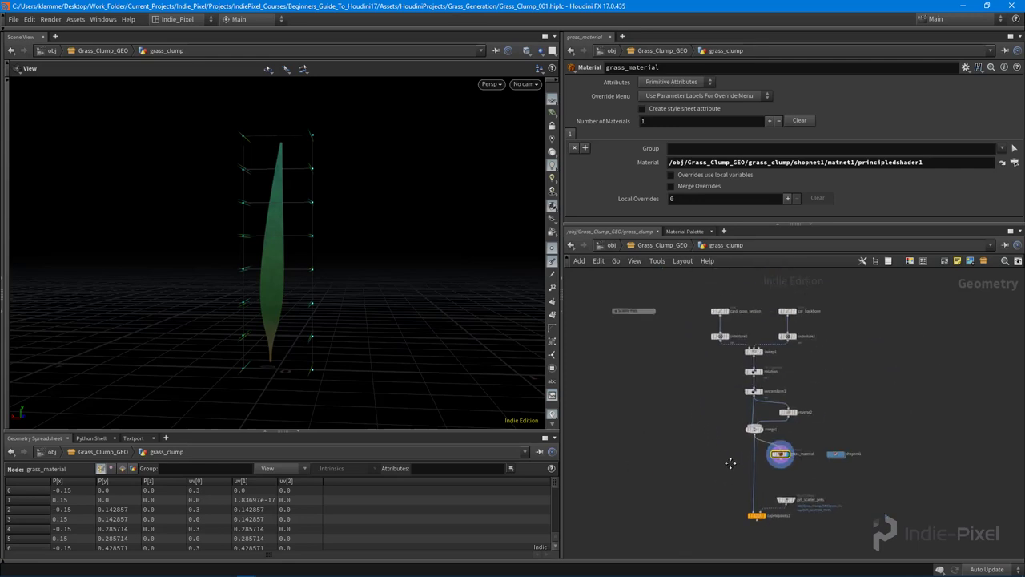
{"action": "left_click_drag", "start_coordinate": [281, 262], "coordinate": [285, 161]}
{"action": "left_click_drag", "start_coordinate": [264, 298], "coordinate": [334, 285]}
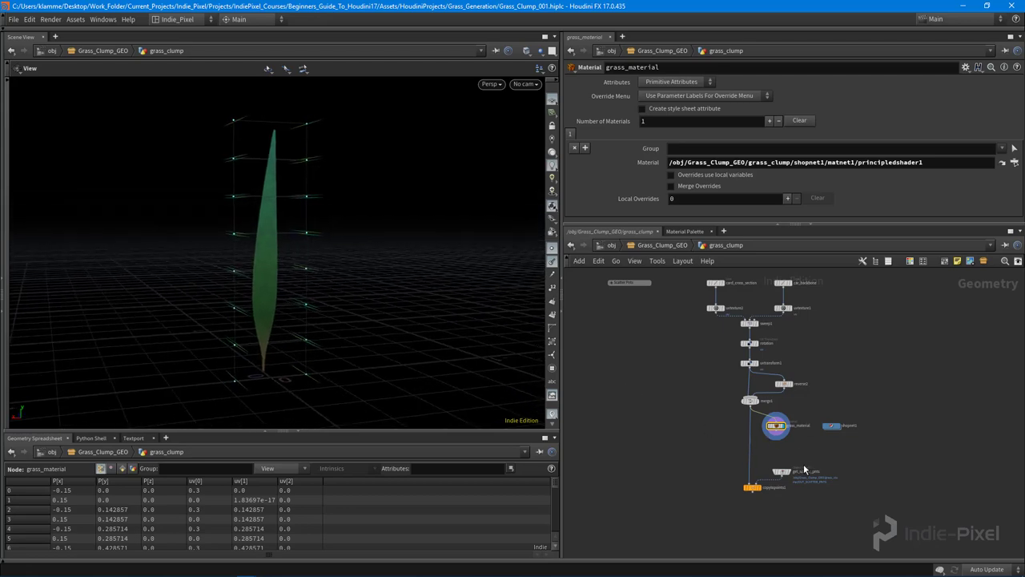